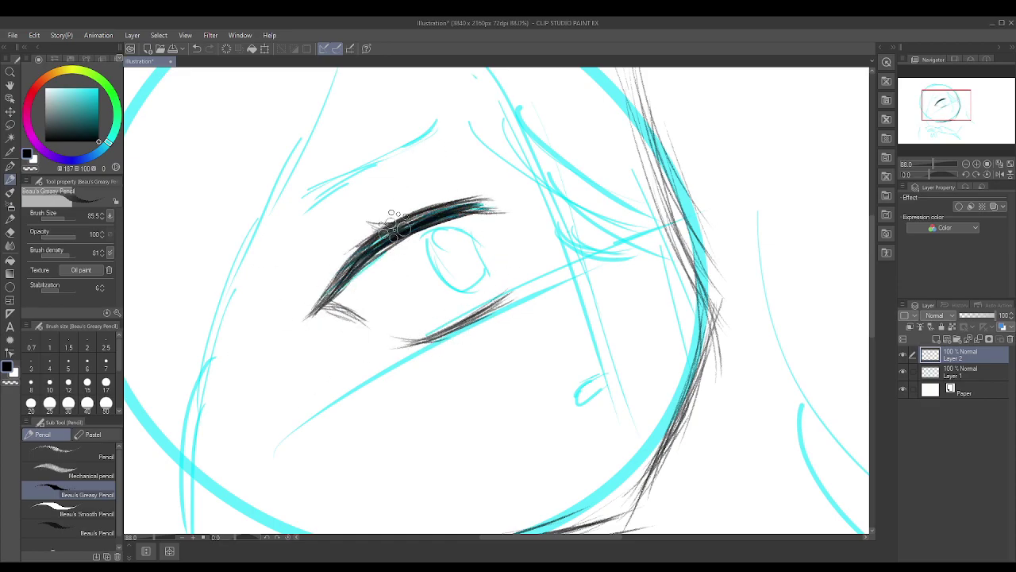
- Sketch the iris, its inner pupil mark and the slanted eyebrow in black pencil over the cyan guide
{"action": "scroll", "coordinate": [457, 258], "scroll_direction": "up", "scroll_amount": 3}
{"action": "mouse_move", "coordinate": [324, 277]}
{"action": "left_mouse_down"}
{"action": "mouse_move", "coordinate": [403, 227]}
{"action": "mouse_move", "coordinate": [352, 272]}
{"action": "mouse_move", "coordinate": [429, 298]}
{"action": "left_mouse_up"}
{"action": "scroll", "coordinate": [446, 278], "scroll_direction": "down", "scroll_amount": 5}
{"action": "scroll", "coordinate": [447, 278], "scroll_direction": "up", "scroll_amount": 5}
{"action": "mouse_move", "coordinate": [270, 282]}
{"action": "left_mouse_down"}
{"action": "mouse_move", "coordinate": [488, 145]}
{"action": "mouse_move", "coordinate": [508, 127]}
{"action": "left_mouse_up"}
{"action": "scroll", "coordinate": [608, 386], "scroll_direction": "down", "scroll_amount": 5}
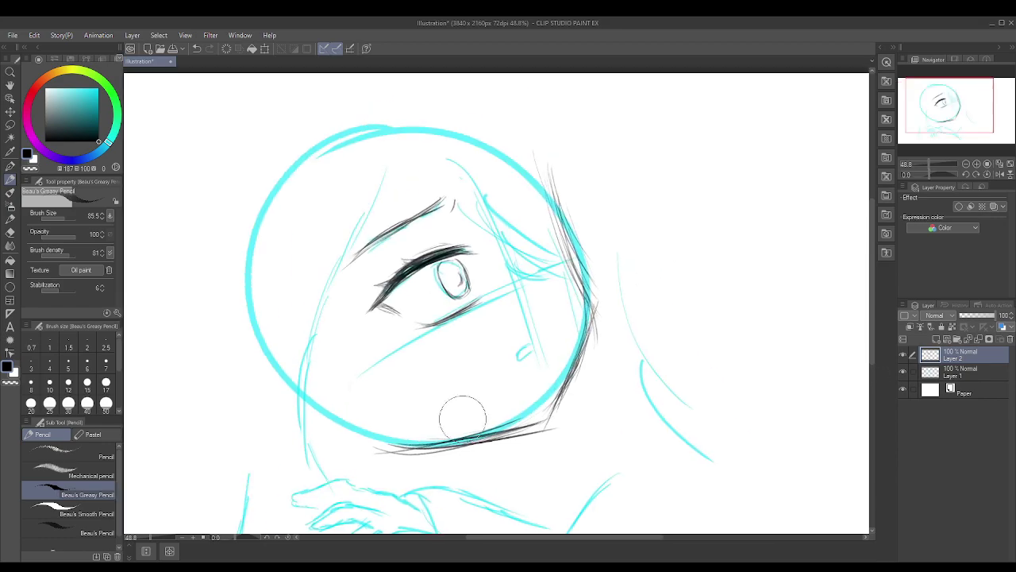
- Remove the black face contour strokes and sketch the far eye's lash line and the nostril
{"action": "left_click", "coordinate": [11, 195]}
{"action": "left_click", "coordinate": [11, 179]}
{"action": "key", "text": "ctrl+z"}
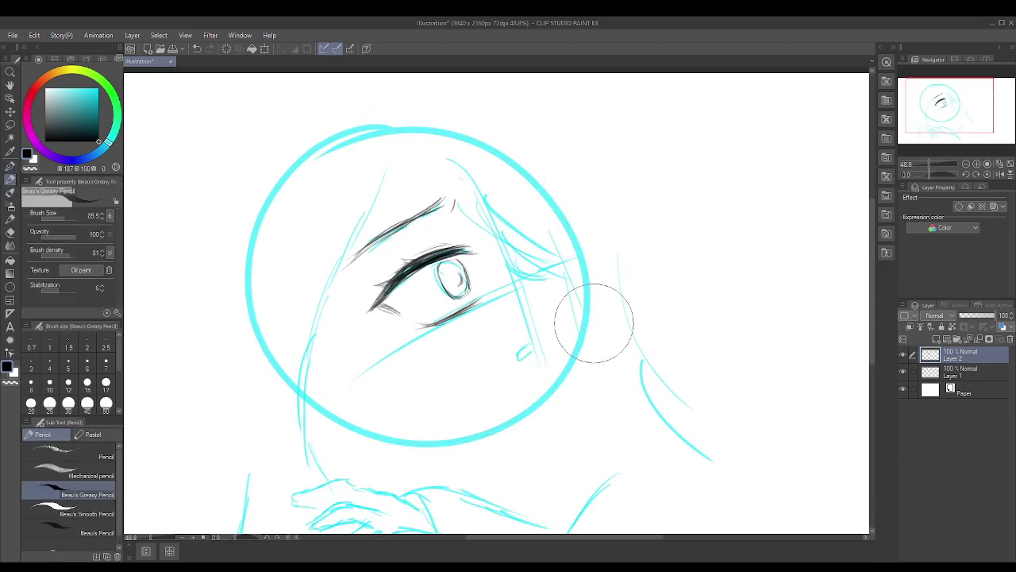
{"action": "scroll", "coordinate": [507, 301], "scroll_direction": "up", "scroll_amount": 2}
{"action": "left_click_drag", "start_coordinate": [524, 237], "coordinate": [566, 247]}
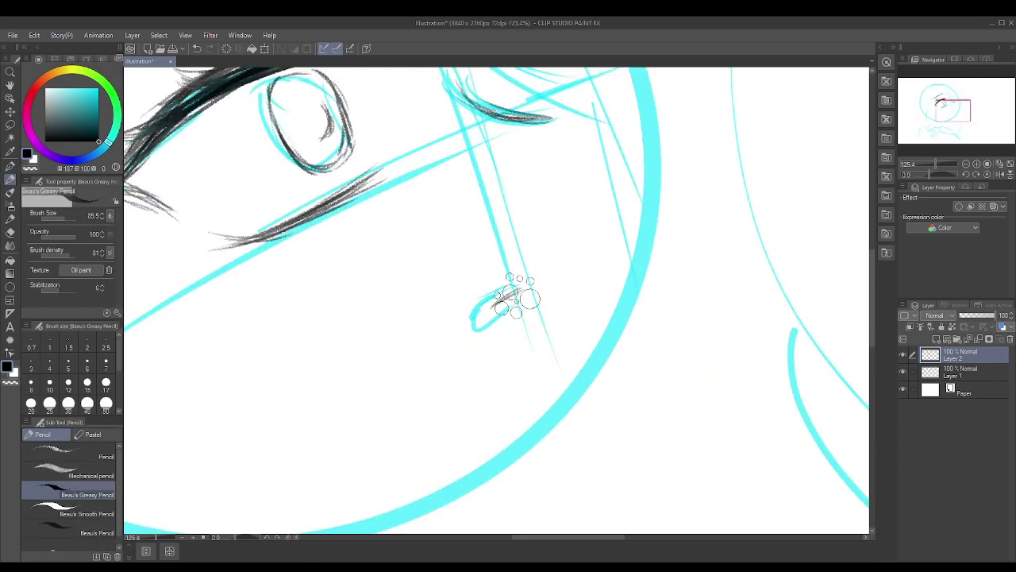
- Redraw the jawline, far cheek and forehead contour in black, checking them with the cyan guide hidden
{"action": "left_click_drag", "start_coordinate": [345, 450], "coordinate": [512, 441]}
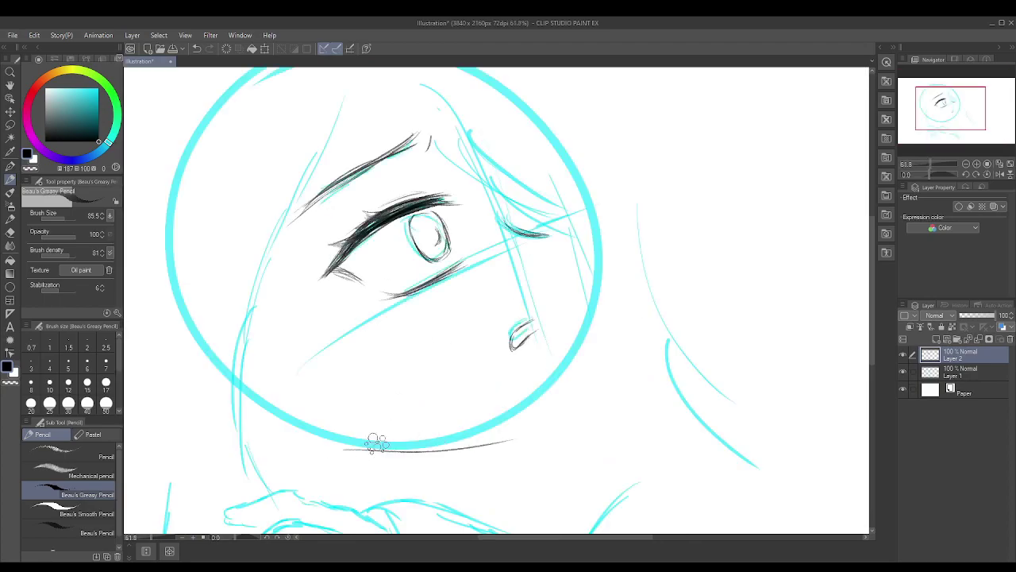
{"action": "left_click_drag", "start_coordinate": [381, 444], "coordinate": [540, 412]}
{"action": "mouse_move", "coordinate": [607, 286]}
{"action": "left_mouse_down"}
{"action": "mouse_move", "coordinate": [590, 193]}
{"action": "mouse_move", "coordinate": [567, 369]}
{"action": "left_mouse_up"}
{"action": "key", "text": "^"}
{"action": "left_click_drag", "start_coordinate": [497, 411], "coordinate": [608, 294]}
{"action": "left_click_drag", "start_coordinate": [611, 318], "coordinate": [607, 151]}
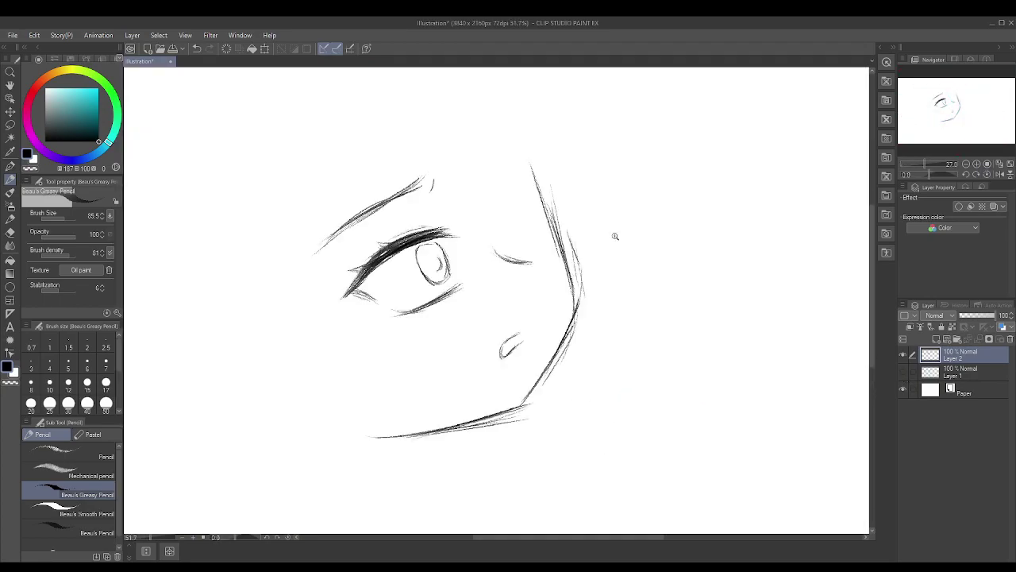
{"action": "left_click", "coordinate": [988, 174]}
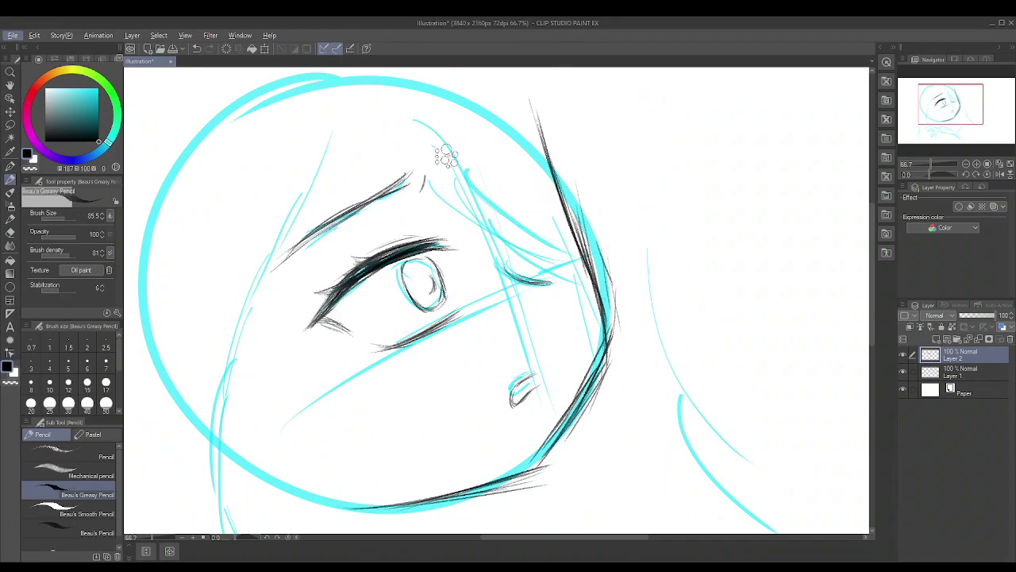
- Add a new layer and sketch a hair strand that falls beside the near eye and curls under the cheek
{"action": "key", "text": "ctrl+shift+n"}
{"action": "left_click_drag", "start_coordinate": [346, 310], "coordinate": [400, 257]}
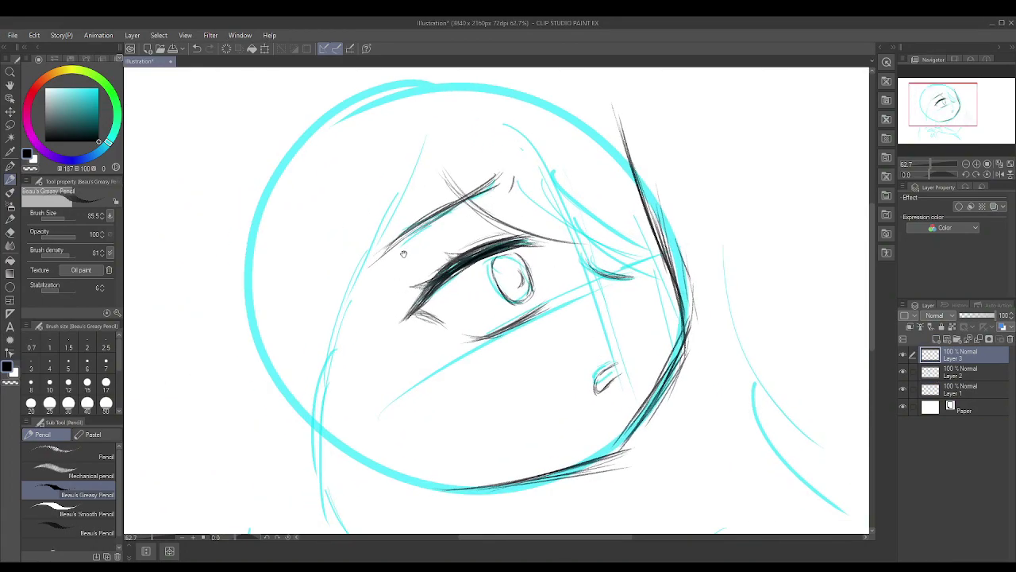
{"action": "mouse_move", "coordinate": [377, 306]}
{"action": "left_mouse_down"}
{"action": "mouse_move", "coordinate": [404, 390]}
{"action": "mouse_move", "coordinate": [488, 389]}
{"action": "left_mouse_up"}
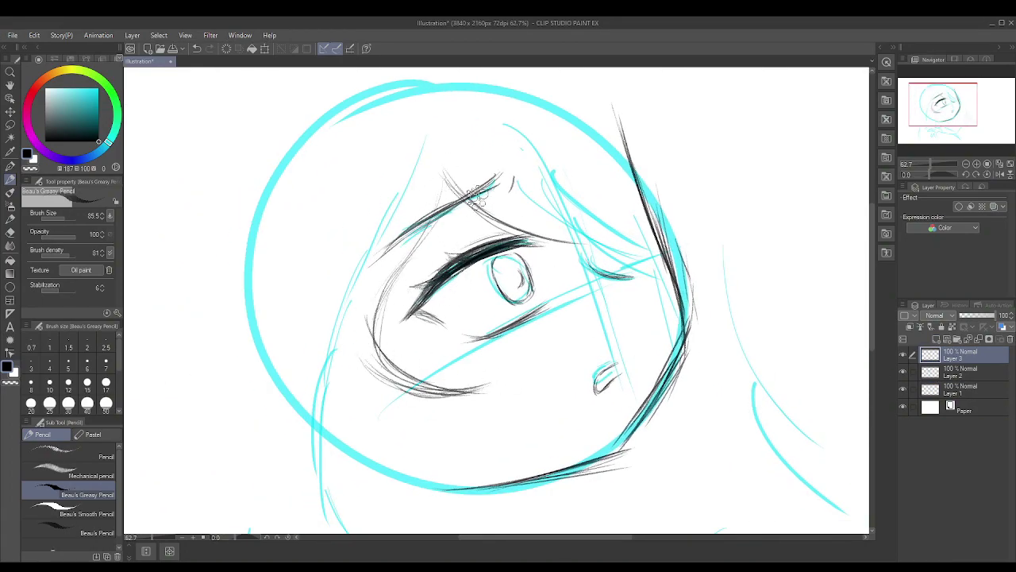
{"action": "left_click_drag", "start_coordinate": [436, 170], "coordinate": [396, 374]}
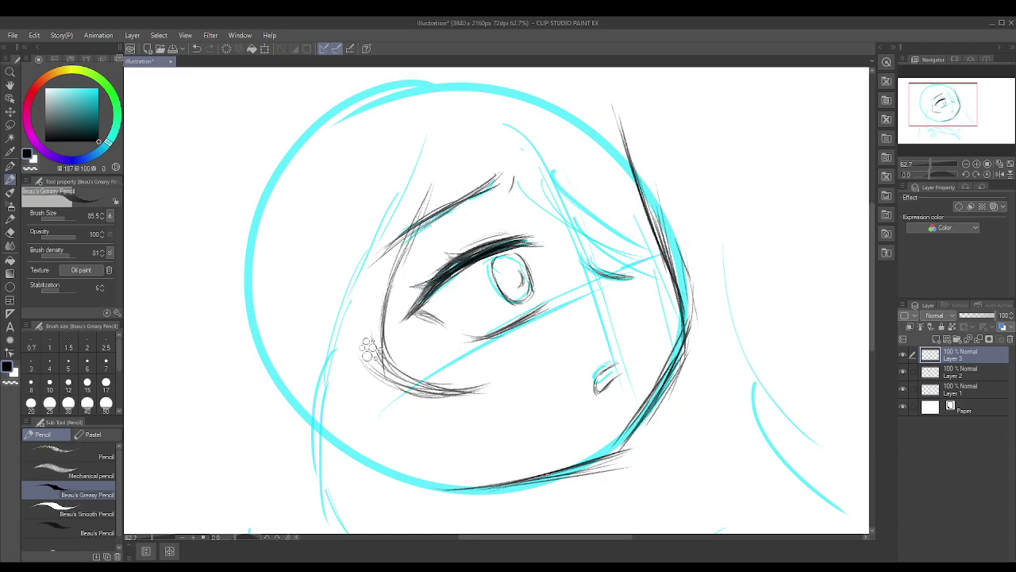
- Sketch the bangs across the forehead and the hair arch over the crown in black
{"action": "mouse_move", "coordinate": [525, 141]}
{"action": "left_mouse_down"}
{"action": "mouse_move", "coordinate": [568, 164]}
{"action": "mouse_move", "coordinate": [547, 250]}
{"action": "mouse_move", "coordinate": [613, 224]}
{"action": "left_mouse_up"}
{"action": "left_click_drag", "start_coordinate": [519, 219], "coordinate": [601, 231]}
{"action": "key", "text": "ctrl+h"}
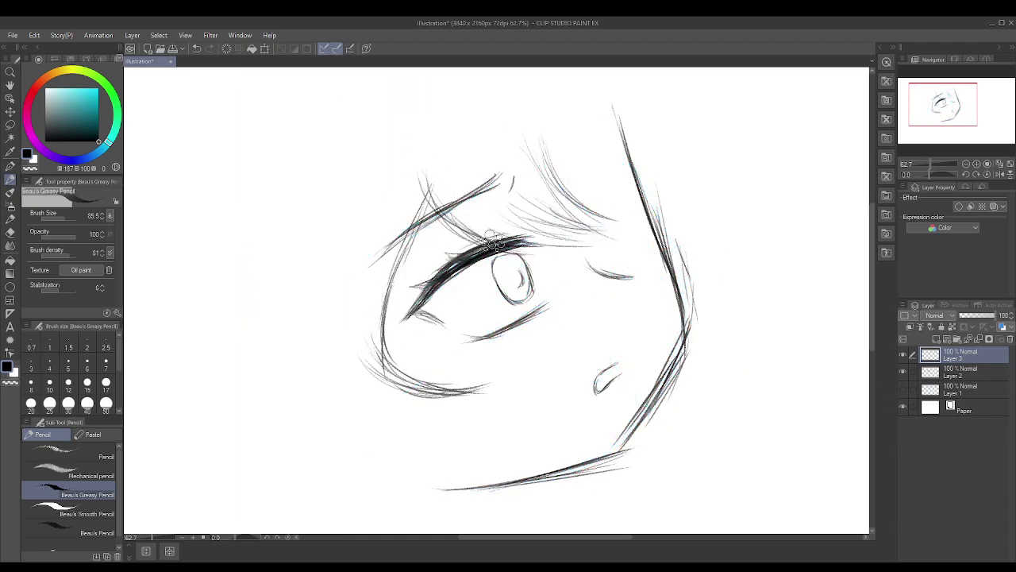
{"action": "left_click_drag", "start_coordinate": [389, 187], "coordinate": [354, 249]}
{"action": "key", "text": "ctrl+h"}
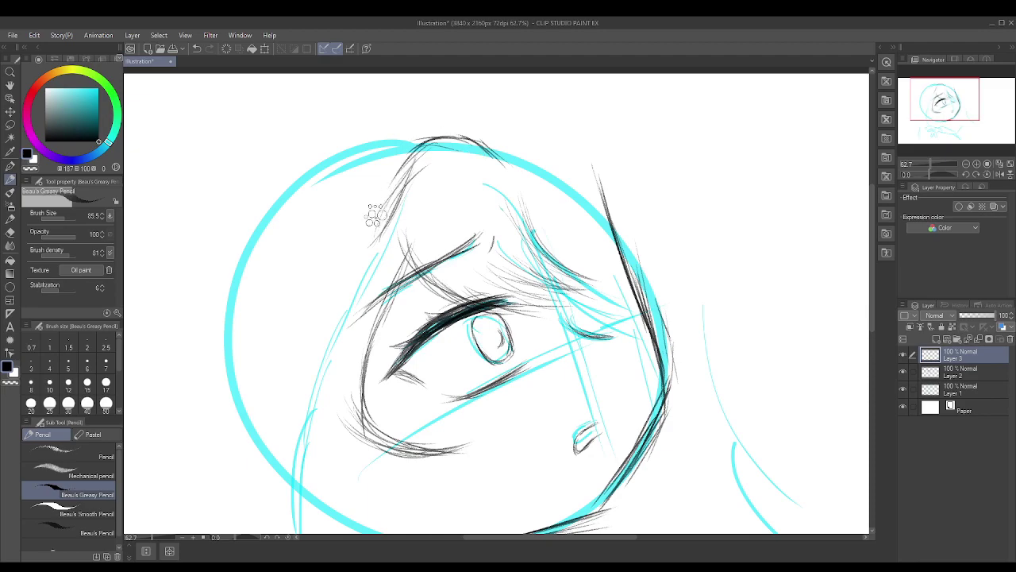
- Sketch the long outward-flicking strand behind the face and the strands running down to the near jaw
{"action": "scroll", "coordinate": [363, 307], "scroll_direction": "up", "scroll_amount": 1}
{"action": "left_click_drag", "start_coordinate": [444, 178], "coordinate": [274, 359]}
{"action": "mouse_move", "coordinate": [442, 194]}
{"action": "left_mouse_down"}
{"action": "mouse_move", "coordinate": [365, 365]}
{"action": "mouse_move", "coordinate": [262, 366]}
{"action": "mouse_move", "coordinate": [278, 377]}
{"action": "mouse_move", "coordinate": [234, 355]}
{"action": "left_mouse_up"}
{"action": "mouse_move", "coordinate": [476, 358]}
{"action": "left_mouse_down"}
{"action": "mouse_move", "coordinate": [362, 317]}
{"action": "mouse_move", "coordinate": [362, 270]}
{"action": "left_mouse_up"}
{"action": "mouse_move", "coordinate": [334, 286]}
{"action": "left_mouse_down"}
{"action": "mouse_move", "coordinate": [405, 318]}
{"action": "mouse_move", "coordinate": [319, 351]}
{"action": "mouse_move", "coordinate": [429, 199]}
{"action": "mouse_move", "coordinate": [366, 238]}
{"action": "left_mouse_up"}
{"action": "left_click_drag", "start_coordinate": [381, 170], "coordinate": [350, 373]}
{"action": "left_click_drag", "start_coordinate": [353, 250], "coordinate": [404, 441]}
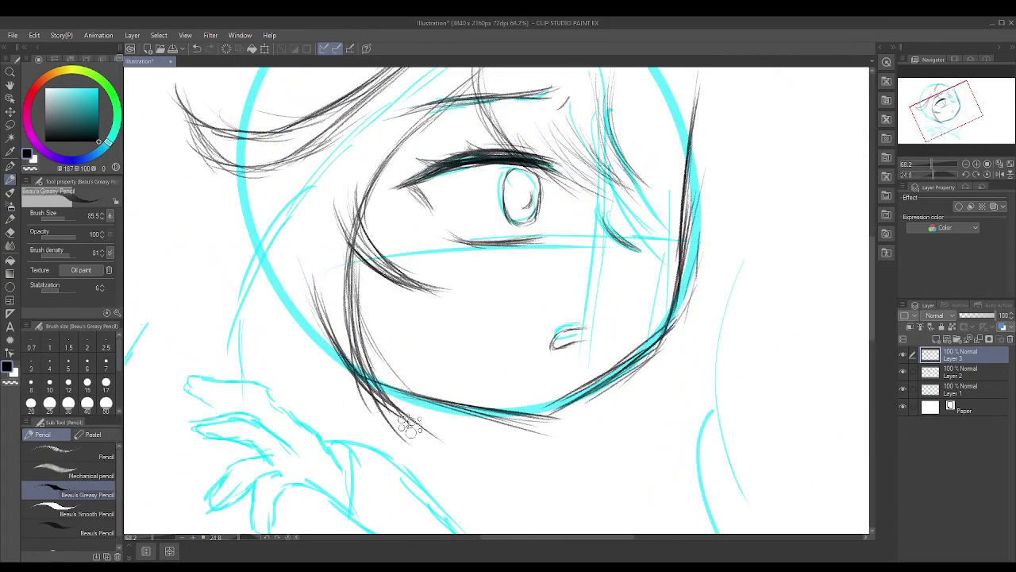
- Sketch the pointed hair tuft curling over the near jaw and clear the strands that overlap it
{"action": "left_click_drag", "start_coordinate": [329, 322], "coordinate": [373, 429]}
{"action": "left_click_drag", "start_coordinate": [445, 239], "coordinate": [397, 333]}
{"action": "left_click_drag", "start_coordinate": [362, 369], "coordinate": [306, 401]}
{"action": "mouse_move", "coordinate": [446, 346]}
{"action": "left_mouse_down"}
{"action": "mouse_move", "coordinate": [318, 421]}
{"action": "mouse_move", "coordinate": [338, 427]}
{"action": "left_mouse_up"}
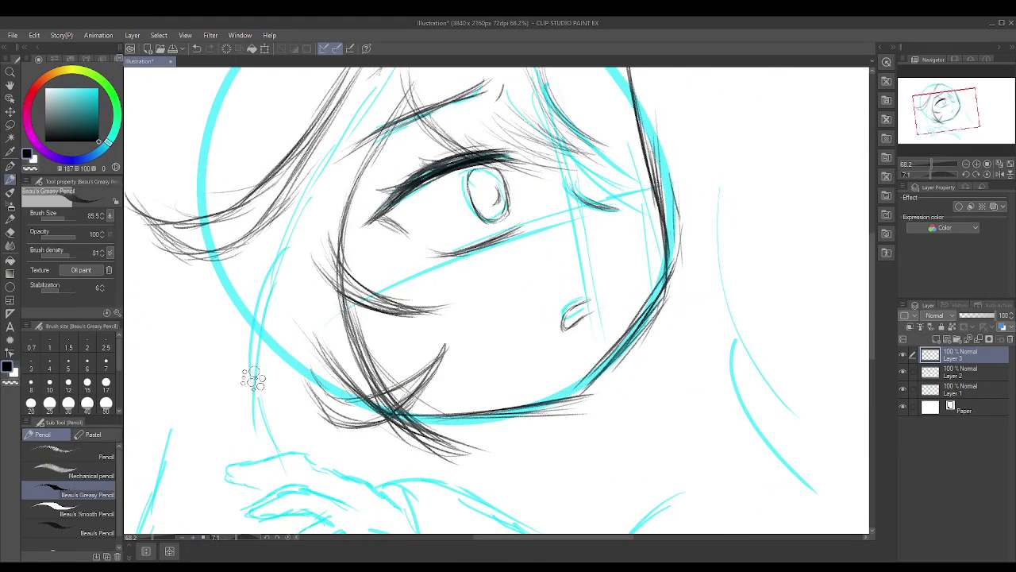
{"action": "left_click_drag", "start_coordinate": [345, 286], "coordinate": [381, 341]}
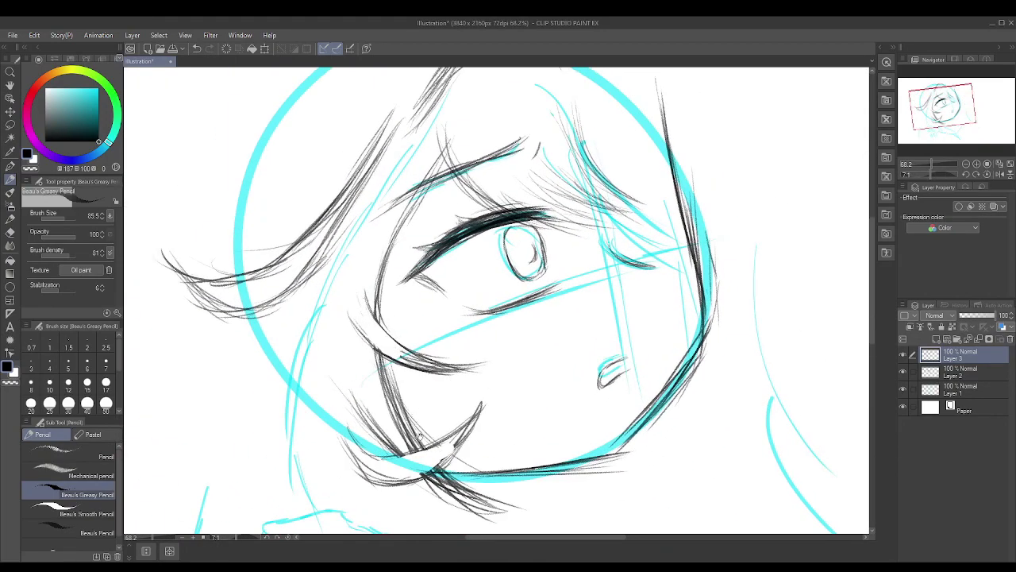
- Sketch hair strands over the far cheek and erase the face contour behind them on Layer 2
{"action": "scroll", "coordinate": [433, 414], "scroll_direction": "down", "scroll_amount": 2}
{"action": "mouse_move", "coordinate": [488, 357]}
{"action": "left_mouse_down"}
{"action": "mouse_move", "coordinate": [547, 334]}
{"action": "mouse_move", "coordinate": [533, 362]}
{"action": "mouse_move", "coordinate": [486, 308]}
{"action": "mouse_move", "coordinate": [516, 298]}
{"action": "left_mouse_up"}
{"action": "mouse_move", "coordinate": [516, 350]}
{"action": "left_mouse_down"}
{"action": "mouse_move", "coordinate": [441, 364]}
{"action": "mouse_move", "coordinate": [544, 287]}
{"action": "left_mouse_up"}
{"action": "left_click_drag", "start_coordinate": [511, 311], "coordinate": [461, 353]}
{"action": "key", "text": "alt+["}
{"action": "left_click_drag", "start_coordinate": [511, 332], "coordinate": [516, 397]}
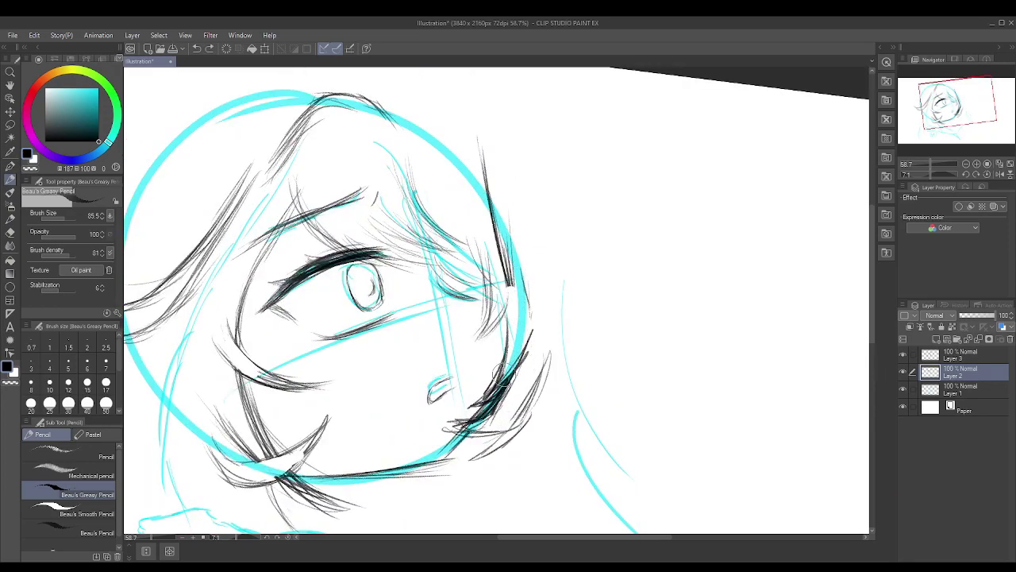
- Add a new layer above Layer 2 and sketch the hood's inner edge around the hair in red
{"action": "key", "text": "ctrl+minus"}
{"action": "key", "text": "ctrl+shift+n"}
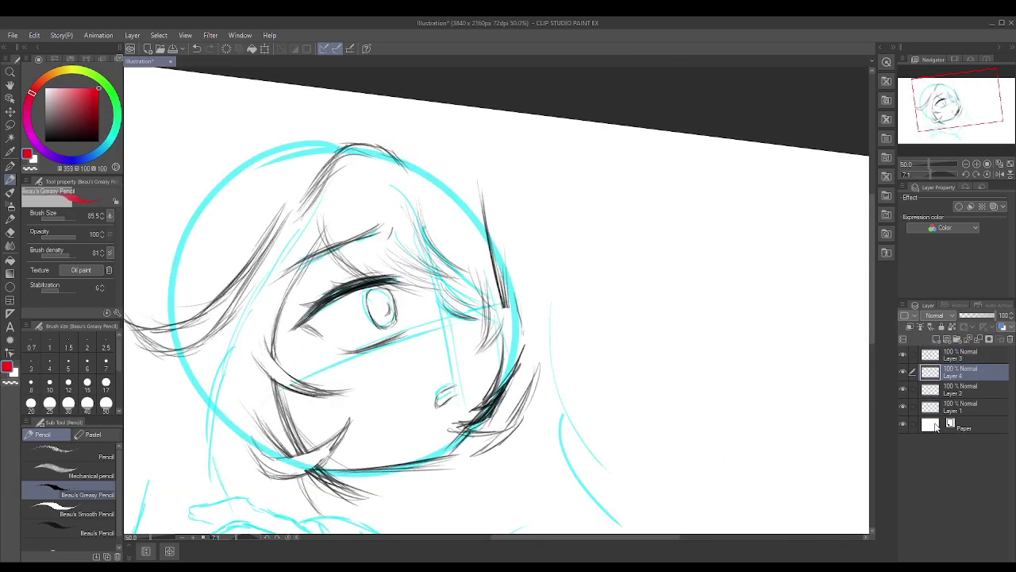
{"action": "left_click_drag", "start_coordinate": [556, 334], "coordinate": [512, 238]}
{"action": "left_click_drag", "start_coordinate": [437, 182], "coordinate": [341, 111]}
{"action": "left_click_drag", "start_coordinate": [317, 238], "coordinate": [417, 270]}
{"action": "left_click_drag", "start_coordinate": [429, 205], "coordinate": [353, 266]}
{"action": "left_click_drag", "start_coordinate": [353, 266], "coordinate": [383, 209]}
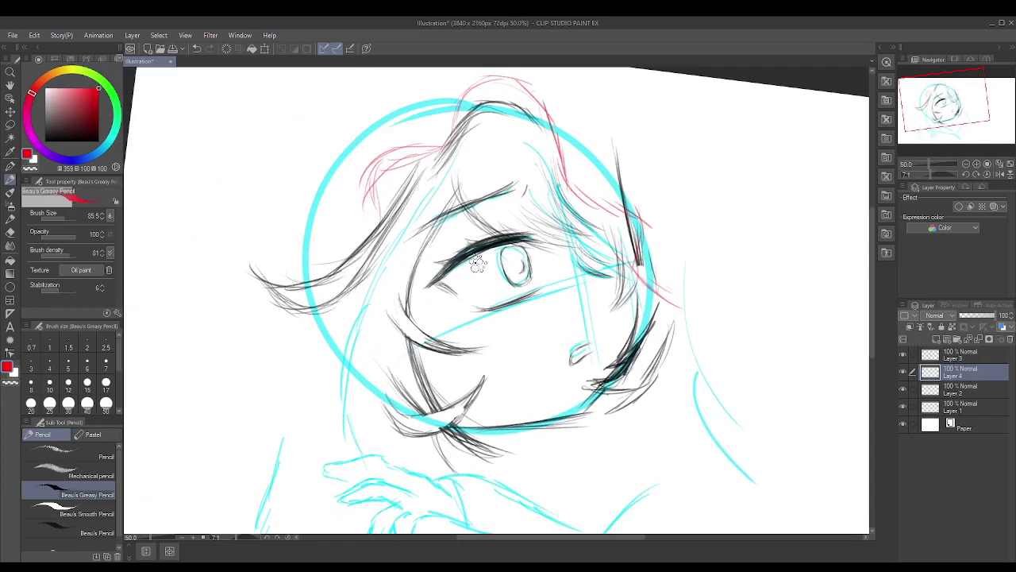
- Sketch the hood's draped folds and outer side edges running down both sides of the head in red
{"action": "left_click_drag", "start_coordinate": [358, 286], "coordinate": [297, 361]}
{"action": "left_click_drag", "start_coordinate": [297, 388], "coordinate": [292, 268]}
{"action": "left_click_drag", "start_coordinate": [288, 364], "coordinate": [298, 517]}
{"action": "key", "text": "ctrl+0"}
{"action": "scroll", "coordinate": [382, 313], "scroll_direction": "up", "scroll_amount": 2}
{"action": "left_click_drag", "start_coordinate": [372, 333], "coordinate": [366, 175]}
{"action": "left_click_drag", "start_coordinate": [425, 111], "coordinate": [373, 262]}
- Examine the whole sketch with the cyan guide layer hidden, and show the guide again
{"action": "left_click", "coordinate": [902, 389]}
{"action": "key", "text": "ctrl+@"}
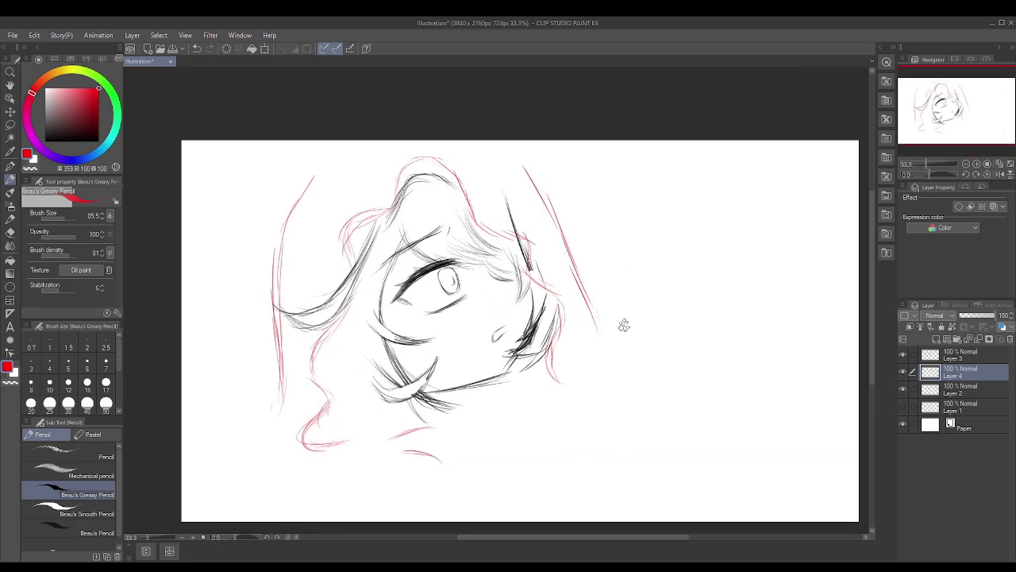
{"action": "left_click", "coordinate": [902, 389]}
{"action": "scroll", "coordinate": [479, 357], "scroll_direction": "up", "scroll_amount": 2}
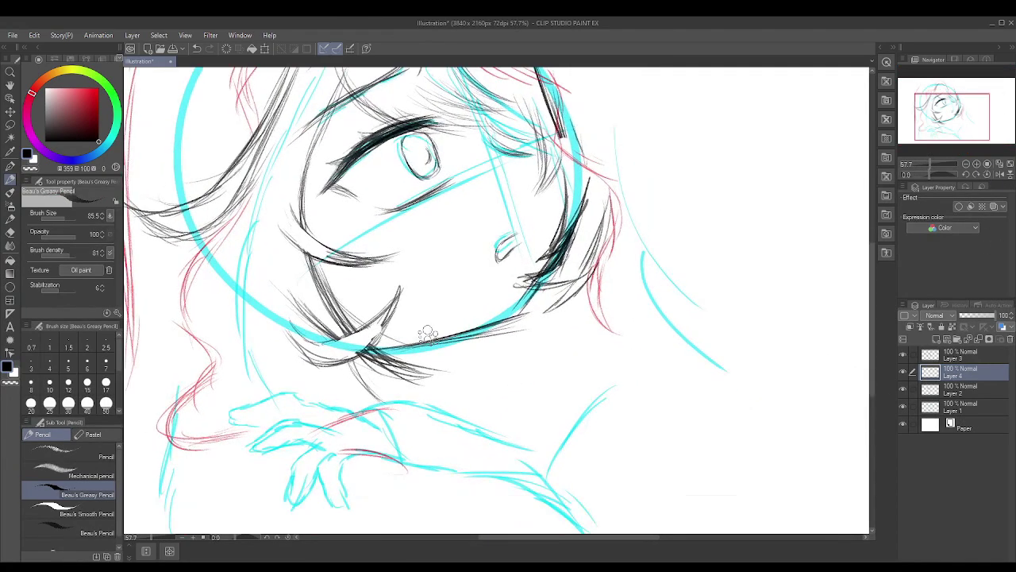
{"action": "scroll", "coordinate": [479, 356], "scroll_direction": "down", "scroll_amount": 1}
{"action": "scroll", "coordinate": [479, 357], "scroll_direction": "up", "scroll_amount": 2}
- Draw the shoulder line, round shoulder joint and torso guide lines on Layer 1 with a teal G-pen
{"action": "left_click", "coordinate": [961, 406]}
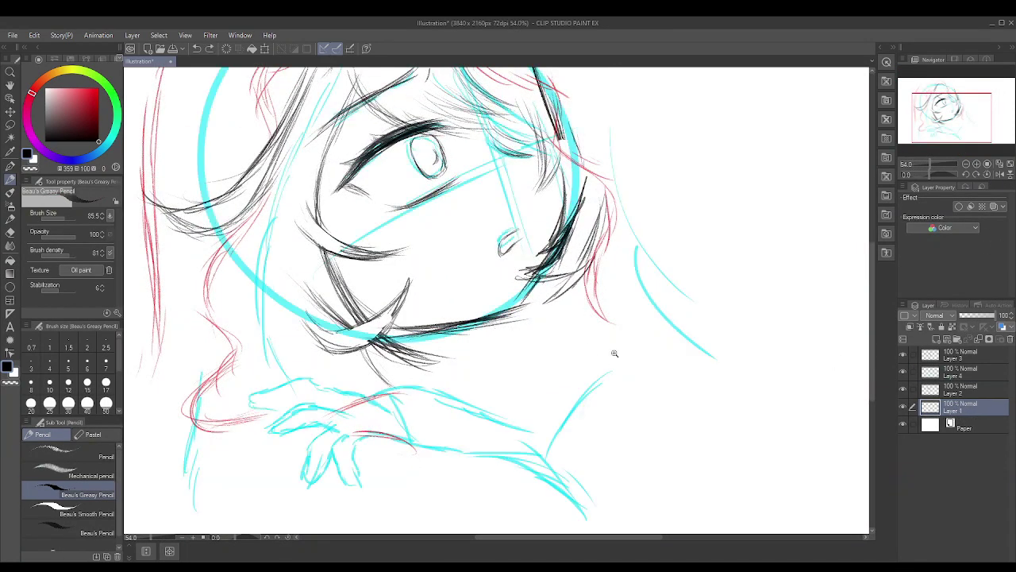
{"action": "key", "text": "x"}
{"action": "scroll", "coordinate": [748, 379], "scroll_direction": "down", "scroll_amount": 3}
{"action": "scroll", "coordinate": [616, 352], "scroll_direction": "up", "scroll_amount": 2}
{"action": "key", "text": "p"}
{"action": "scroll", "coordinate": [540, 405], "scroll_direction": "down", "scroll_amount": 2}
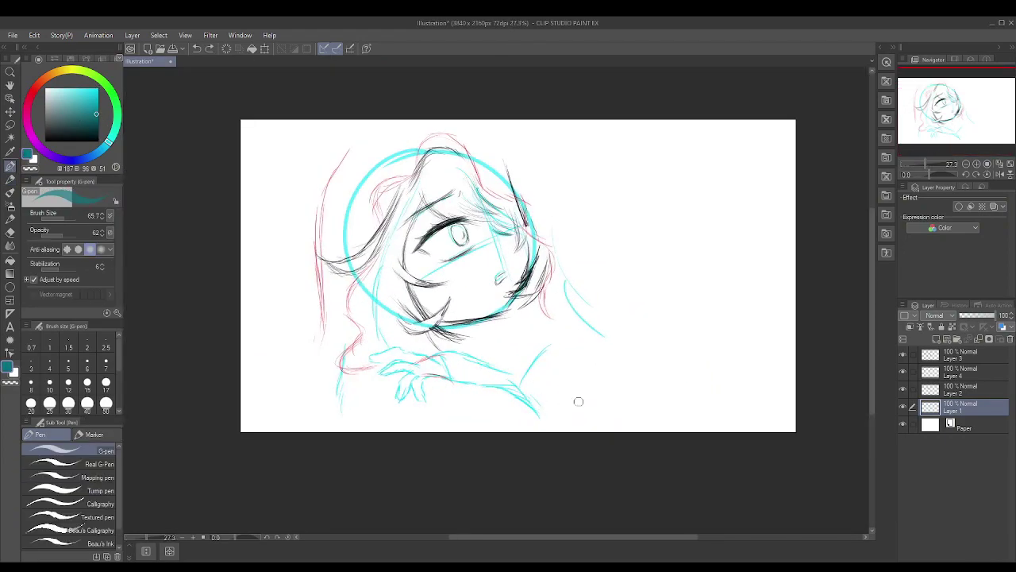
{"action": "mouse_move", "coordinate": [479, 327]}
{"action": "left_mouse_down"}
{"action": "mouse_move", "coordinate": [525, 431]}
{"action": "mouse_move", "coordinate": [546, 326]}
{"action": "left_mouse_up"}
{"action": "left_click_drag", "start_coordinate": [568, 318], "coordinate": [572, 320]}
{"action": "left_click_drag", "start_coordinate": [450, 376], "coordinate": [537, 430]}
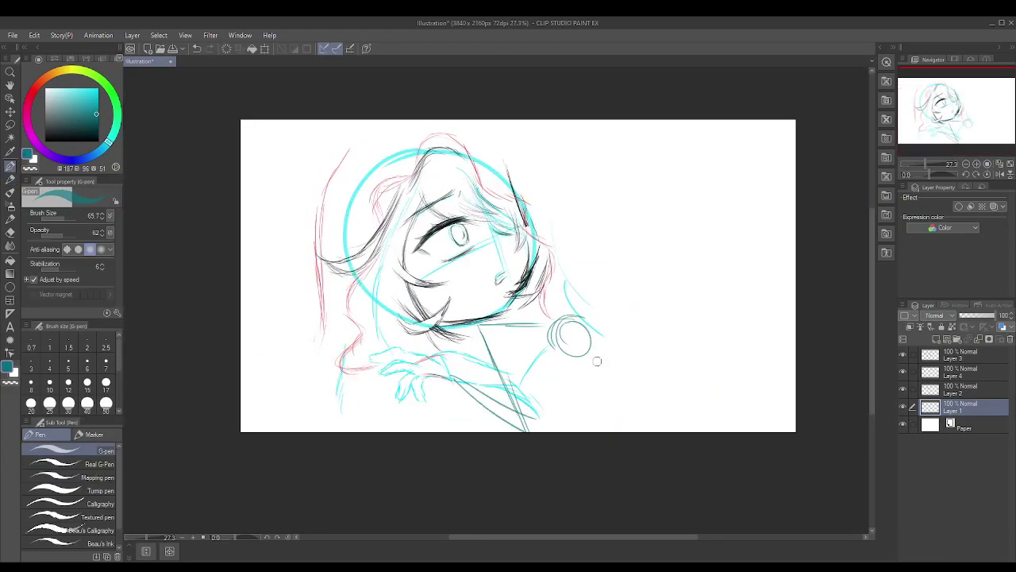
- Block in the upper arm and forearm guides in teal and lower Layer 1's opacity to 47%
{"action": "left_click_drag", "start_coordinate": [560, 334], "coordinate": [546, 431]}
{"action": "left_click_drag", "start_coordinate": [589, 346], "coordinate": [580, 431]}
{"action": "left_click_drag", "start_coordinate": [449, 365], "coordinate": [508, 431]}
{"action": "left_click_drag", "start_coordinate": [1002, 315], "coordinate": [980, 315]}
- Sketch the hood's drape from the far cheek down beside the neck in red pencil on Layer 4
{"action": "left_click", "coordinate": [960, 355]}
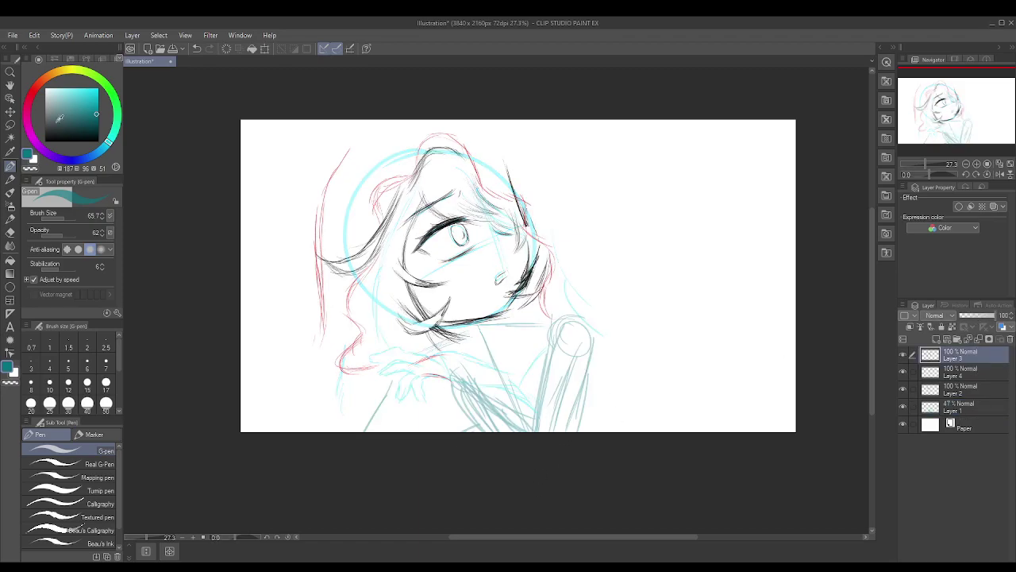
{"action": "scroll", "coordinate": [578, 251], "scroll_direction": "up", "scroll_amount": 2}
{"action": "left_click_drag", "start_coordinate": [607, 227], "coordinate": [485, 328]}
{"action": "key", "text": "x"}
{"action": "left_click", "coordinate": [961, 372]}
{"action": "key", "text": "p"}
{"action": "left_click_drag", "start_coordinate": [527, 243], "coordinate": [467, 338]}
- Sketch the shoulder and the sleeve along the raised forearm in red
{"action": "scroll", "coordinate": [504, 300], "scroll_direction": "down", "scroll_amount": 1}
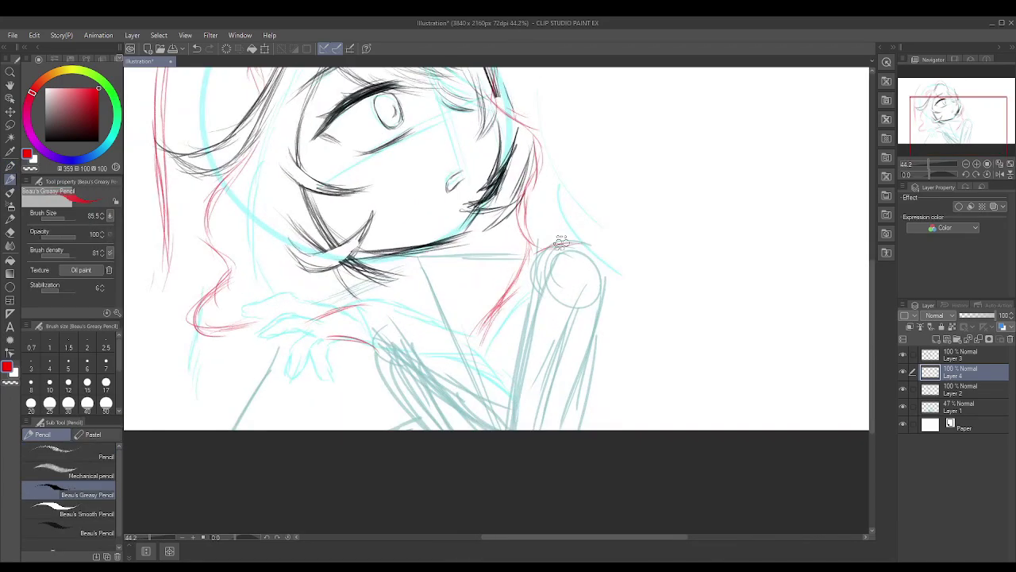
{"action": "left_click_drag", "start_coordinate": [637, 443], "coordinate": [690, 407]}
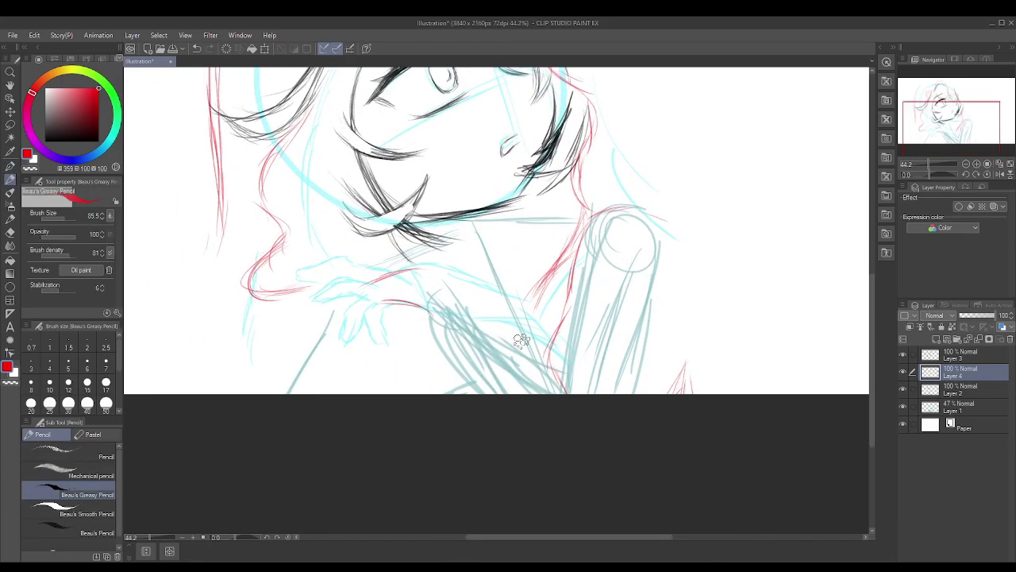
{"action": "left_click_drag", "start_coordinate": [449, 319], "coordinate": [579, 392]}
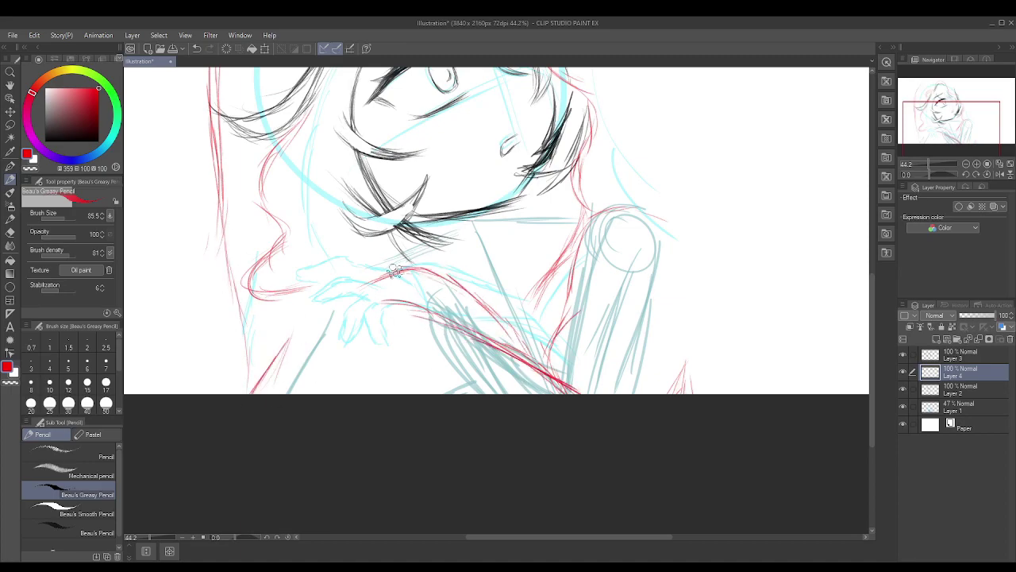
- Sketch the hand and its bent fingers in black on Layer 3 over the cyan guide
{"action": "scroll", "coordinate": [404, 270], "scroll_direction": "up", "scroll_amount": 4}
{"action": "key", "text": "x"}
{"action": "key", "text": "alt+bracketright"}
{"action": "mouse_move", "coordinate": [473, 278]}
{"action": "left_mouse_down"}
{"action": "mouse_move", "coordinate": [370, 250]}
{"action": "mouse_move", "coordinate": [277, 277]}
{"action": "mouse_move", "coordinate": [386, 277]}
{"action": "mouse_move", "coordinate": [449, 296]}
{"action": "mouse_move", "coordinate": [309, 345]}
{"action": "mouse_move", "coordinate": [397, 302]}
{"action": "left_mouse_up"}
{"action": "mouse_move", "coordinate": [310, 342]}
{"action": "left_mouse_down"}
{"action": "mouse_move", "coordinate": [389, 278]}
{"action": "mouse_move", "coordinate": [325, 274]}
{"action": "left_mouse_up"}
{"action": "mouse_move", "coordinate": [465, 314]}
{"action": "left_mouse_down"}
{"action": "mouse_move", "coordinate": [388, 270]}
{"action": "mouse_move", "coordinate": [364, 383]}
{"action": "left_mouse_up"}
{"action": "left_click_drag", "start_coordinate": [334, 313], "coordinate": [279, 373]}
{"action": "mouse_move", "coordinate": [373, 270]}
{"action": "left_mouse_down"}
{"action": "mouse_move", "coordinate": [445, 246]}
{"action": "mouse_move", "coordinate": [333, 262]}
{"action": "left_mouse_up"}
{"action": "scroll", "coordinate": [483, 248], "scroll_direction": "up", "scroll_amount": 1}
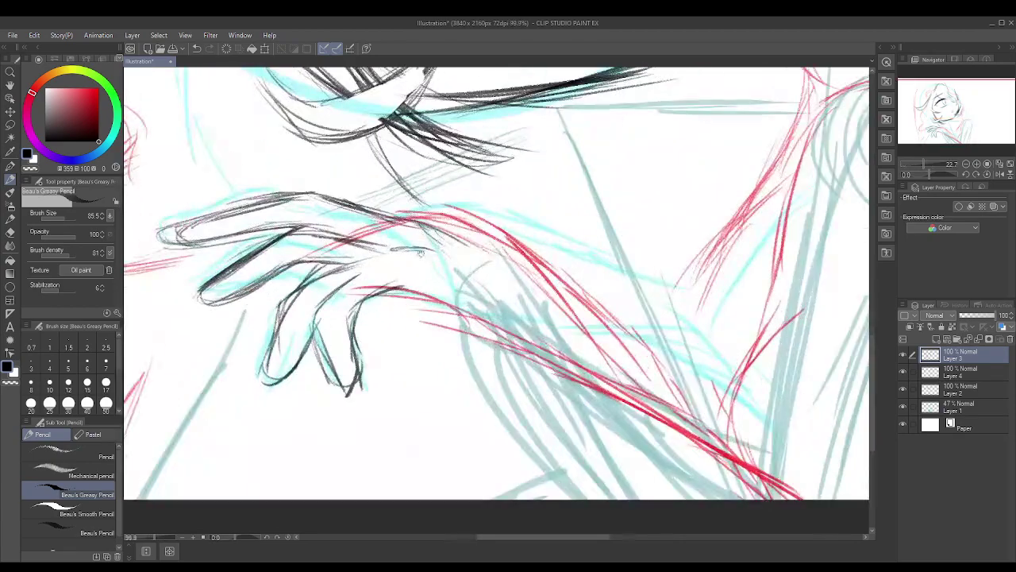
- Sketch the sleeve cuff at the wrist in red on Layer 4 and hide the Layer 1 guide
{"action": "left_click", "coordinate": [483, 247], "text": "alt"}
{"action": "left_click", "coordinate": [482, 248], "text": "ctrl+shift"}
{"action": "left_click_drag", "start_coordinate": [381, 205], "coordinate": [524, 297]}
{"action": "scroll", "coordinate": [458, 306], "scroll_direction": "down", "scroll_amount": 4}
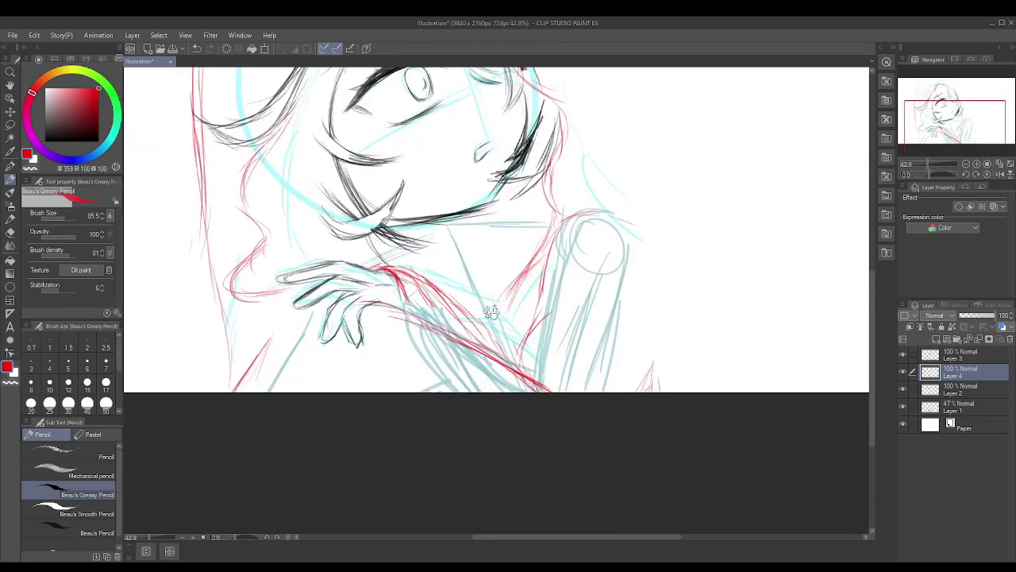
{"action": "left_click", "coordinate": [903, 407]}
{"action": "scroll", "coordinate": [459, 306], "scroll_direction": "down", "scroll_amount": 4}
{"action": "left_click_drag", "start_coordinate": [656, 125], "coordinate": [677, 169]}
{"action": "left_click", "coordinate": [669, 197]}
{"action": "key", "text": "ctrl+z"}
{"action": "key", "text": "ctrl+z"}
- Sketch the neck and collarbone lines below the jaw in black on Layer 3
{"action": "scroll", "coordinate": [537, 376], "scroll_direction": "down", "scroll_amount": 1}
{"action": "scroll", "coordinate": [533, 339], "scroll_direction": "up", "scroll_amount": 6}
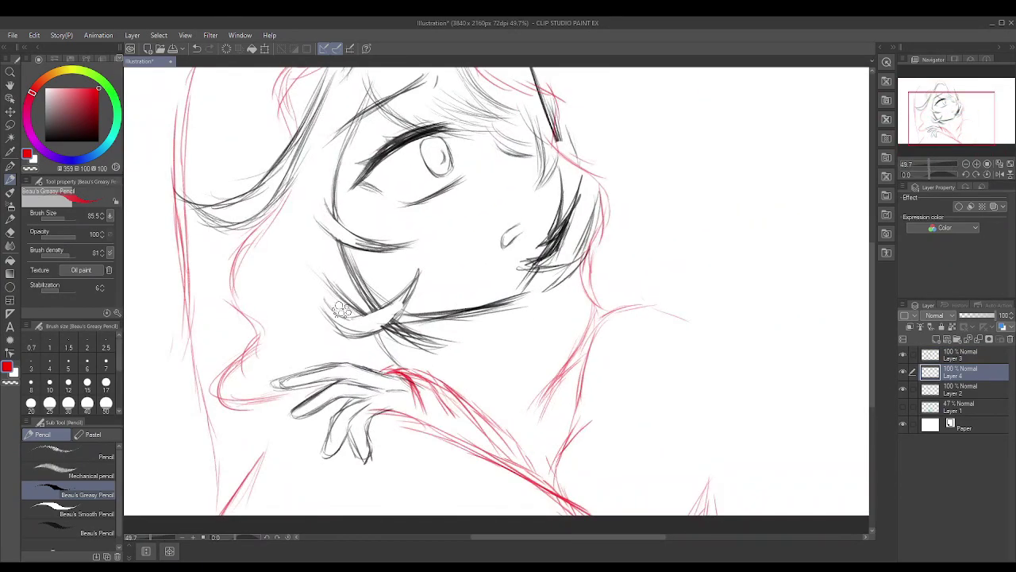
{"action": "left_click", "coordinate": [533, 338], "text": "ctrl+shift"}
{"action": "scroll", "coordinate": [532, 339], "scroll_direction": "up", "scroll_amount": 5}
{"action": "key", "text": "ctrl+z"}
{"action": "mouse_move", "coordinate": [457, 355]}
{"action": "left_mouse_down"}
{"action": "mouse_move", "coordinate": [499, 371]}
{"action": "mouse_move", "coordinate": [487, 363]}
{"action": "mouse_move", "coordinate": [573, 267]}
{"action": "left_mouse_up"}
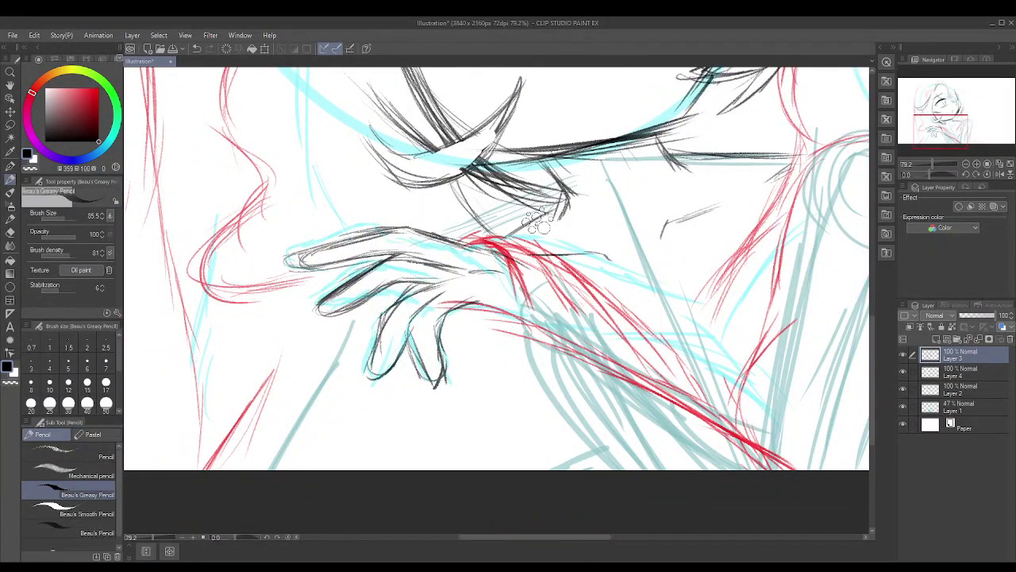
- Sketch the hood's full outer outline over the head and down both sides in red on Layer 4
{"action": "scroll", "coordinate": [502, 231], "scroll_direction": "down", "scroll_amount": 5}
{"action": "scroll", "coordinate": [476, 238], "scroll_direction": "up", "scroll_amount": 1}
{"action": "scroll", "coordinate": [431, 306], "scroll_direction": "down", "scroll_amount": 3}
{"action": "scroll", "coordinate": [664, 281], "scroll_direction": "up", "scroll_amount": 2}
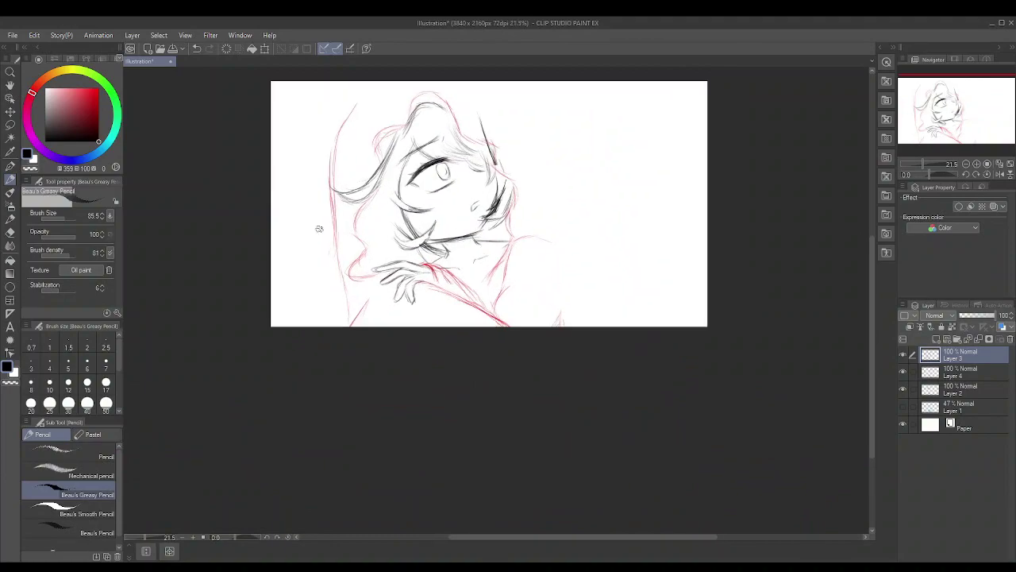
{"action": "left_click", "coordinate": [962, 388]}
{"action": "left_click", "coordinate": [583, 193], "text": "ctrl+shift"}
{"action": "scroll", "coordinate": [550, 220], "scroll_direction": "up", "scroll_amount": 2}
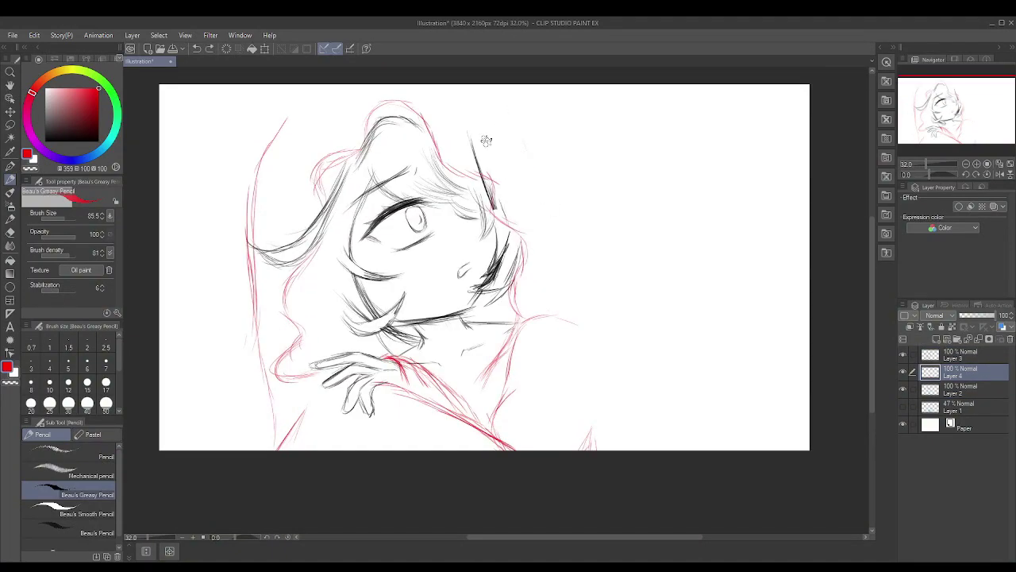
{"action": "left_click_drag", "start_coordinate": [311, 98], "coordinate": [246, 268]}
{"action": "left_click_drag", "start_coordinate": [395, 86], "coordinate": [251, 262]}
{"action": "left_click_drag", "start_coordinate": [472, 82], "coordinate": [272, 143]}
{"action": "left_click_drag", "start_coordinate": [367, 86], "coordinate": [262, 418]}
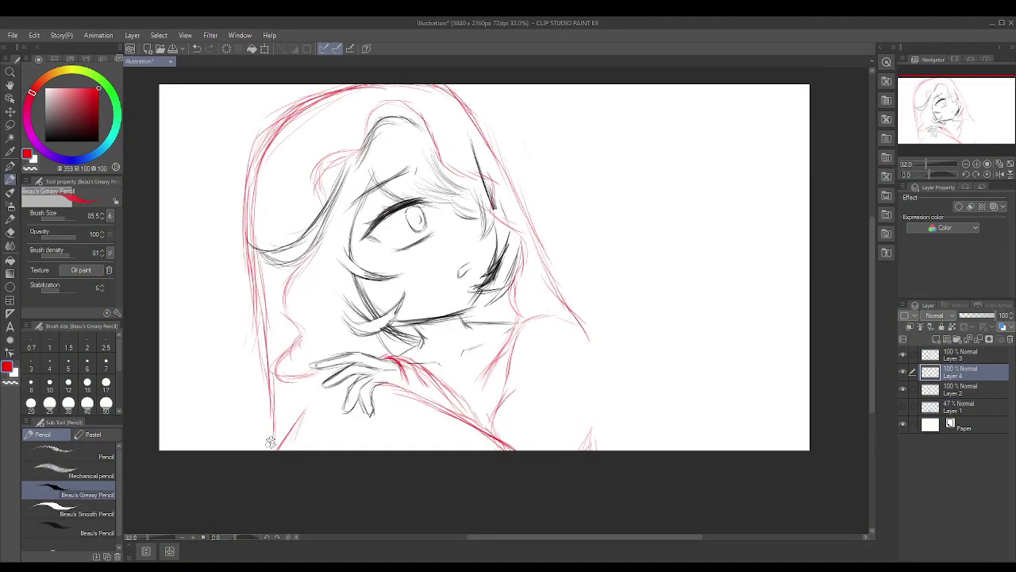
- Strengthen the hood's inner edge around the face in red and erase the lower part of its near-side fold
{"action": "left_click_drag", "start_coordinate": [262, 317], "coordinate": [298, 299]}
{"action": "left_click_drag", "start_coordinate": [356, 112], "coordinate": [332, 165]}
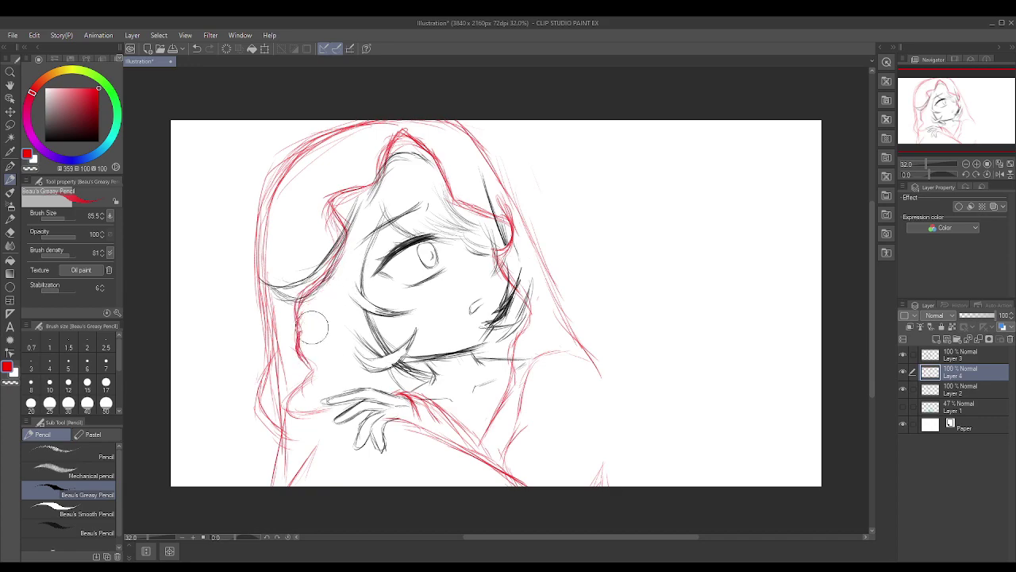
{"action": "left_click_drag", "start_coordinate": [316, 314], "coordinate": [340, 261]}
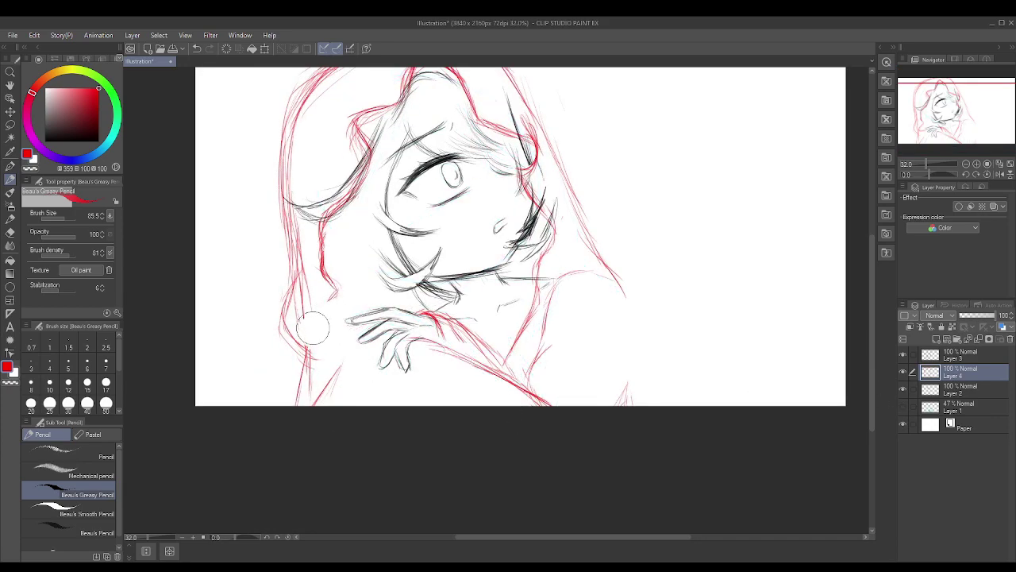
- Redraw the hood's near-side inner edge in red from beside the forehead down to the raised hand
{"action": "left_click_drag", "start_coordinate": [337, 300], "coordinate": [445, 349]}
{"action": "key", "text": "ctrl+z"}
{"action": "key", "text": "ctrl+z"}
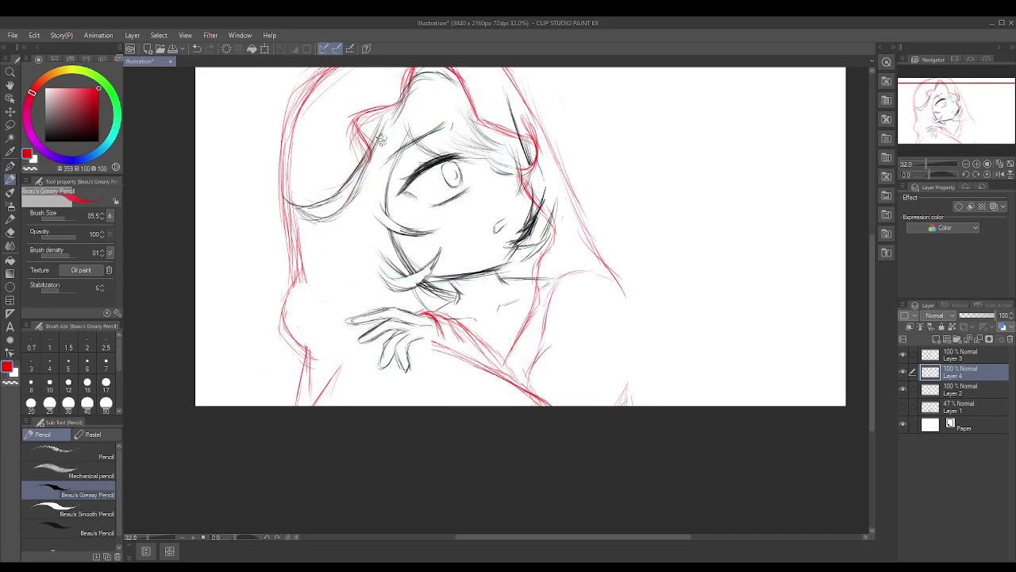
{"action": "left_click_drag", "start_coordinate": [362, 290], "coordinate": [389, 384]}
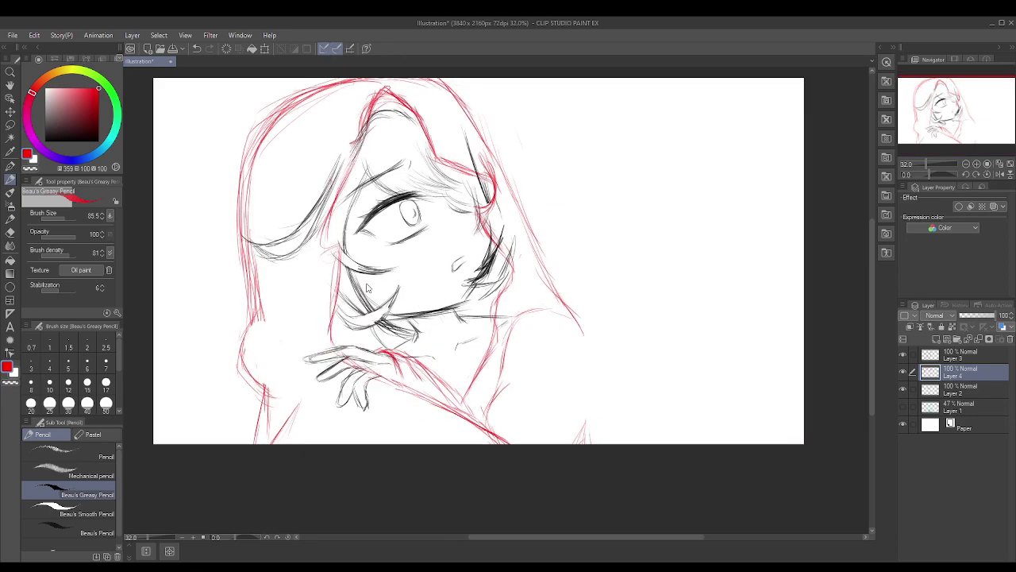
{"action": "key", "text": "ctrl+z"}
{"action": "key", "text": "ctrl+z"}
- Strengthen the far shoulder and upper-arm lines and extend the hood's near-side outline downward in red on Layer 4
{"action": "scroll", "coordinate": [454, 257], "scroll_direction": "up", "scroll_amount": 1}
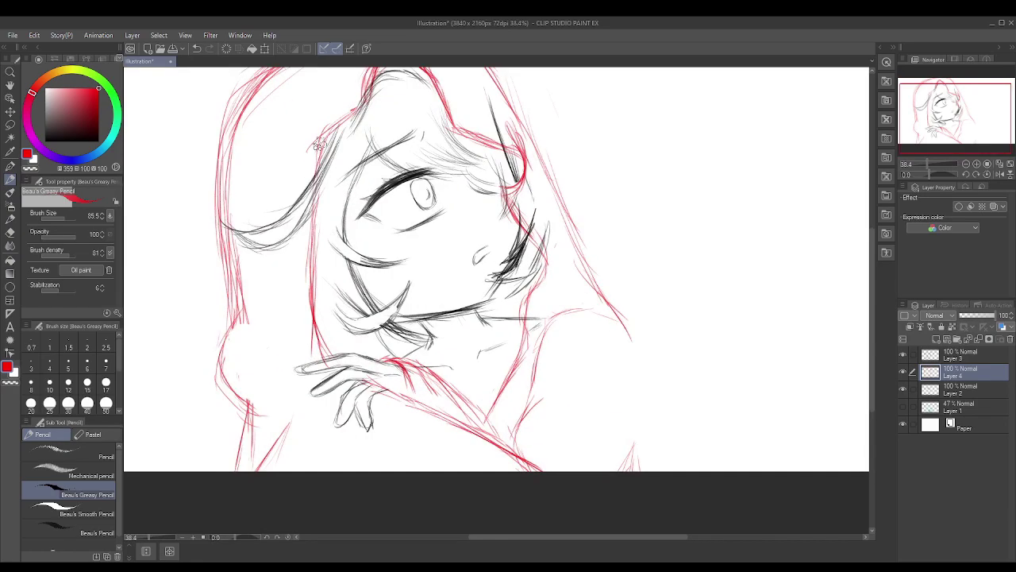
{"action": "left_click_drag", "start_coordinate": [586, 347], "coordinate": [447, 243]}
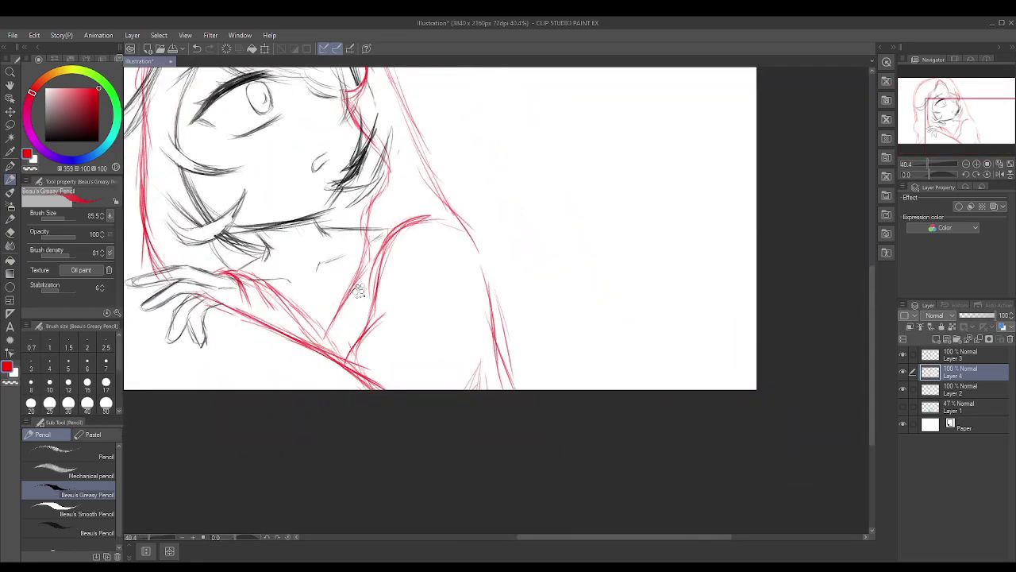
{"action": "scroll", "coordinate": [291, 335], "scroll_direction": "down", "scroll_amount": 2}
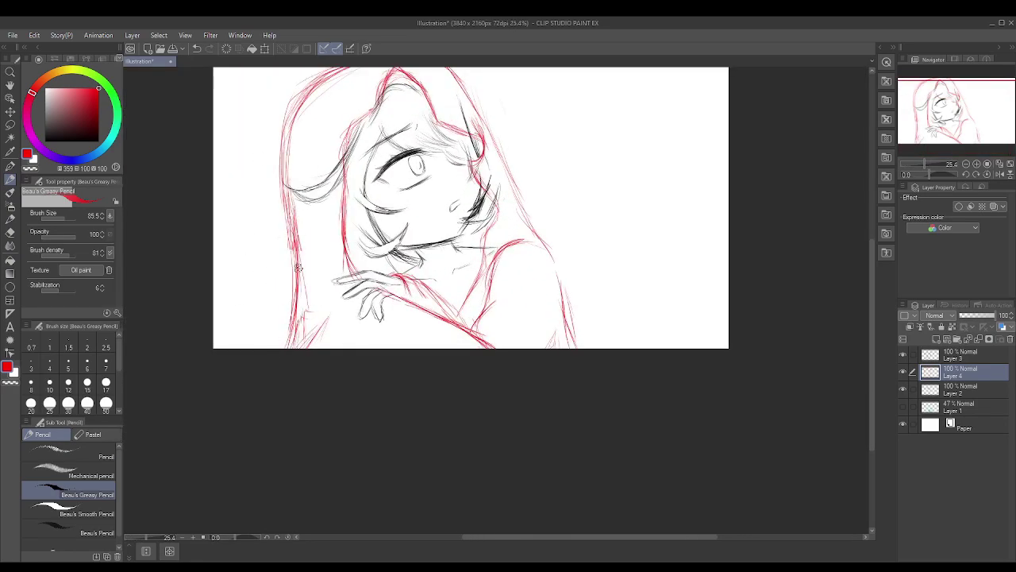
- Sketch pointed hair strands in black on Layer 3 along the far side of the neck down to the collar
{"action": "key", "text": "alt+bracketright"}
{"action": "scroll", "coordinate": [296, 266], "scroll_direction": "down", "scroll_amount": 1}
{"action": "scroll", "coordinate": [476, 230], "scroll_direction": "up", "scroll_amount": 3}
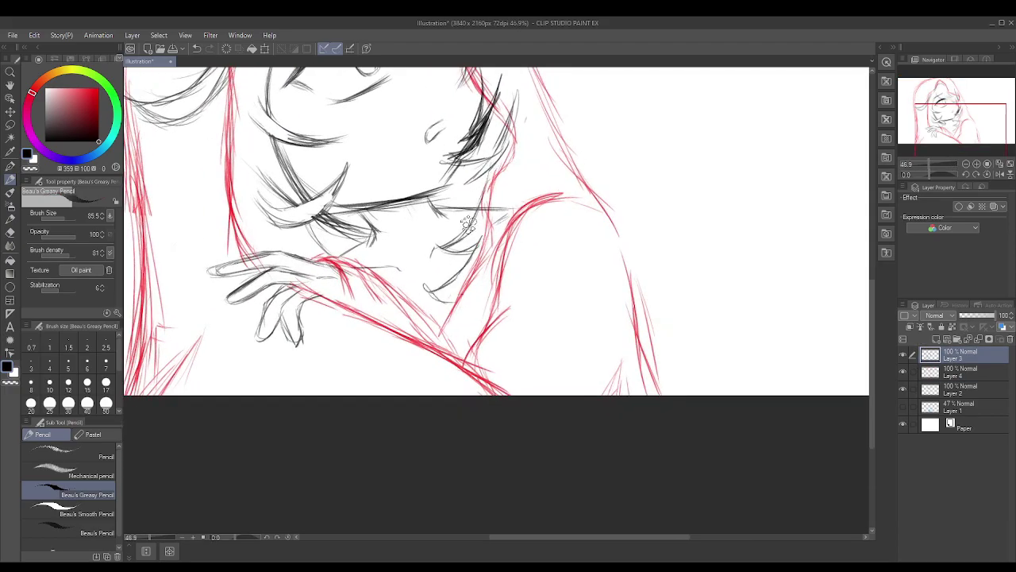
{"action": "scroll", "coordinate": [311, 252], "scroll_direction": "down", "scroll_amount": 1}
{"action": "scroll", "coordinate": [394, 200], "scroll_direction": "up", "scroll_amount": 3}
{"action": "scroll", "coordinate": [249, 224], "scroll_direction": "up", "scroll_amount": 1}
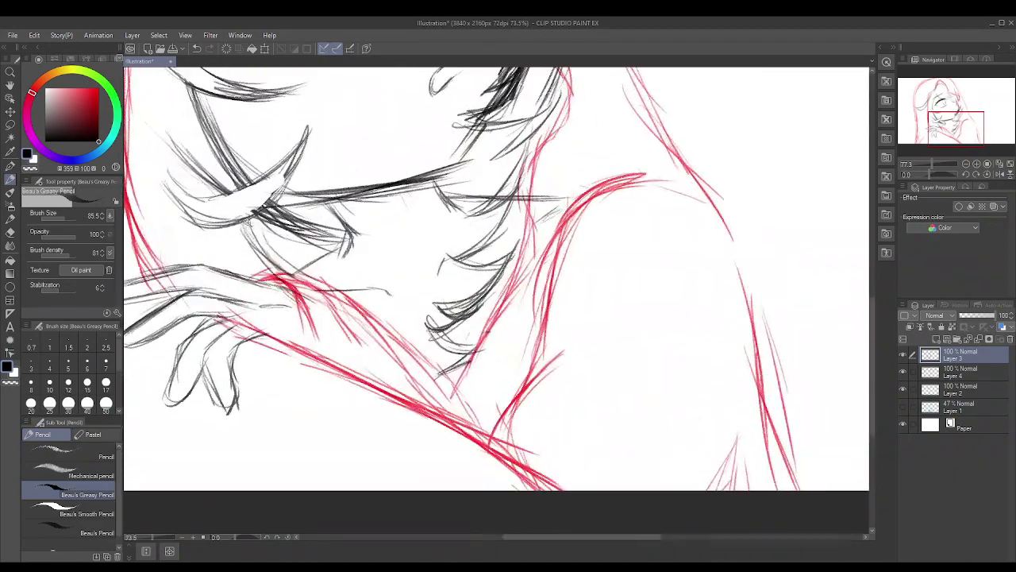
- Sketch a curling lock in dark blue beneath the chin, sweeping from the jaw across the neck
{"action": "left_click", "coordinate": [101, 149]}
{"action": "left_click", "coordinate": [98, 125]}
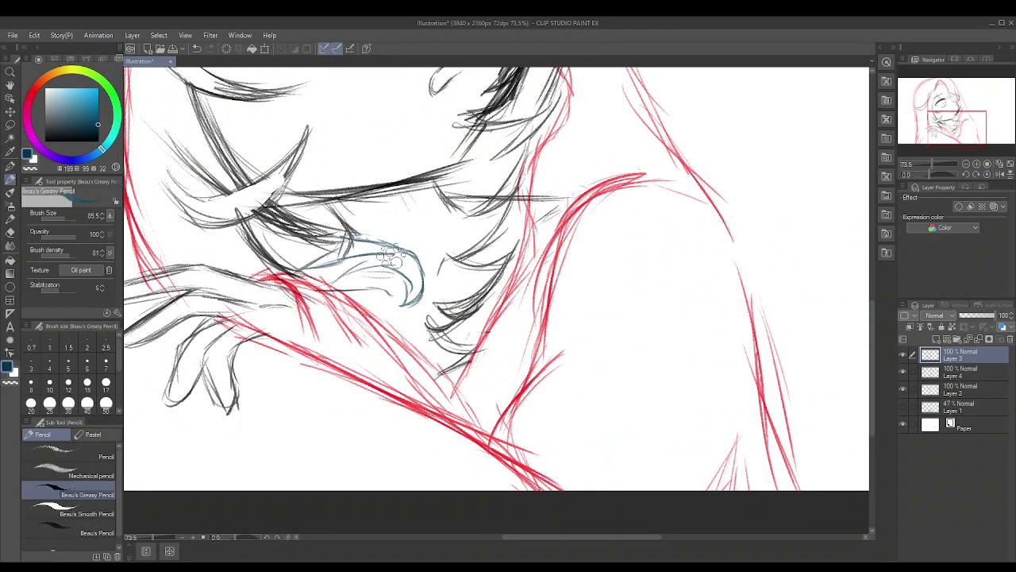
{"action": "scroll", "coordinate": [332, 279], "scroll_direction": "down", "scroll_amount": 3}
{"action": "scroll", "coordinate": [381, 231], "scroll_direction": "up", "scroll_amount": 1}
{"action": "scroll", "coordinate": [426, 175], "scroll_direction": "down", "scroll_amount": 1}
{"action": "scroll", "coordinate": [426, 174], "scroll_direction": "up", "scroll_amount": 2}
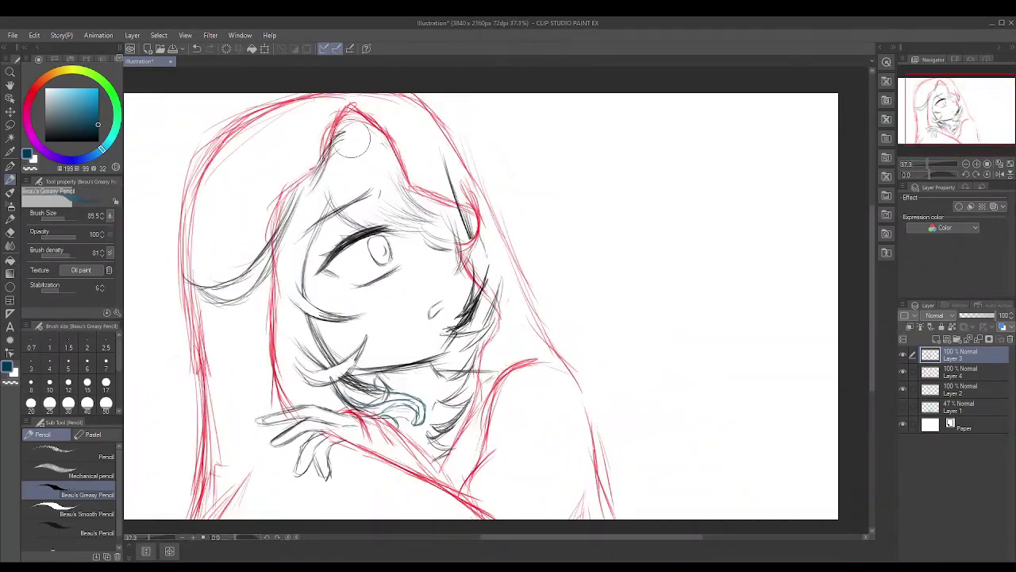
- Merge the character sketch layers down into Layer 2 and add collar lines at the neckline in red
{"action": "scroll", "coordinate": [378, 304], "scroll_direction": "down", "scroll_amount": 3}
{"action": "scroll", "coordinate": [378, 304], "scroll_direction": "up", "scroll_amount": 4}
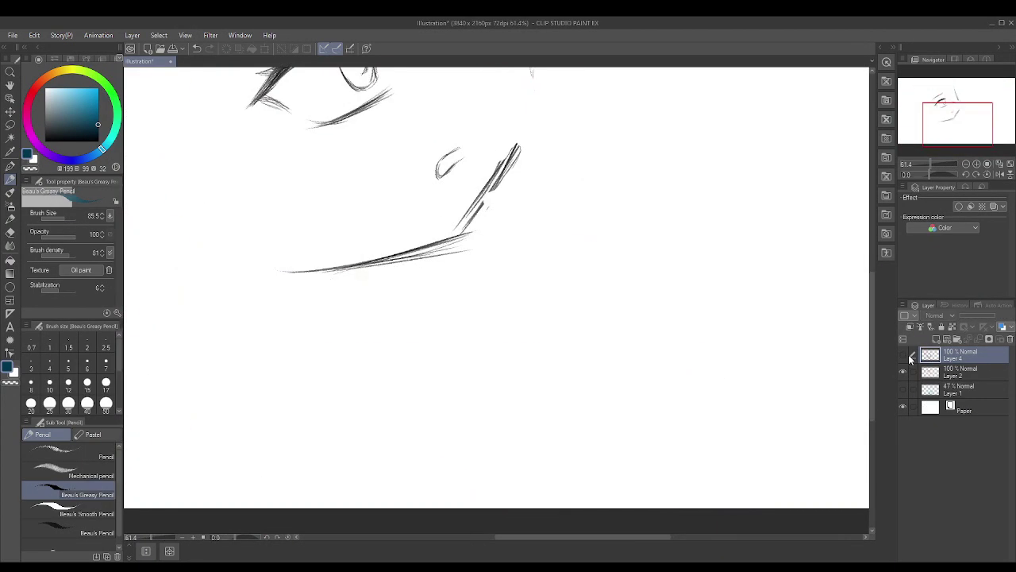
{"action": "key", "text": "ctrl+e"}
{"action": "key", "text": "ctrl+e"}
{"action": "left_click", "coordinate": [330, 340], "text": "alt"}
{"action": "scroll", "coordinate": [330, 340], "scroll_direction": "down", "scroll_amount": 5}
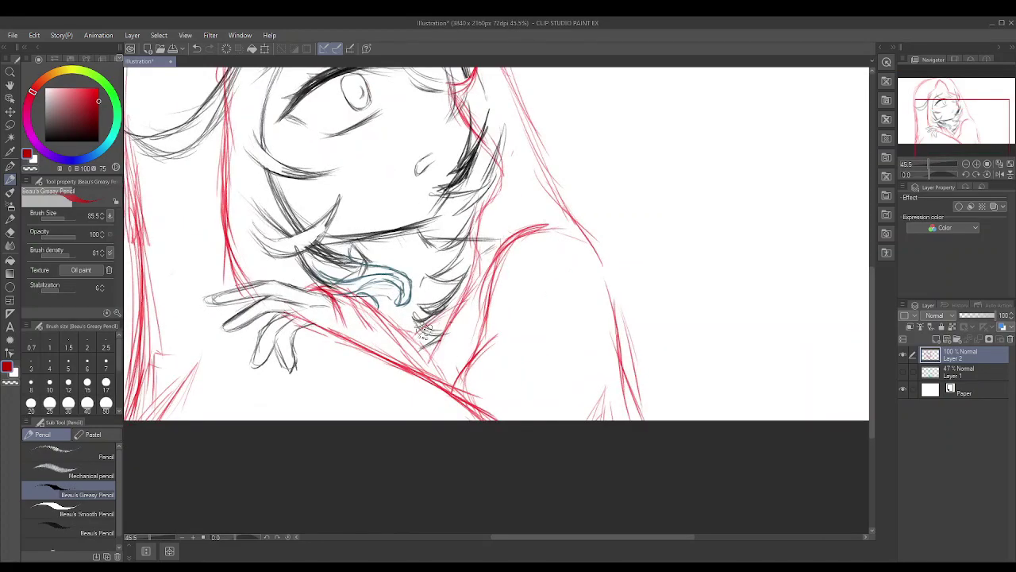
{"action": "scroll", "coordinate": [413, 292], "scroll_direction": "up", "scroll_amount": 3}
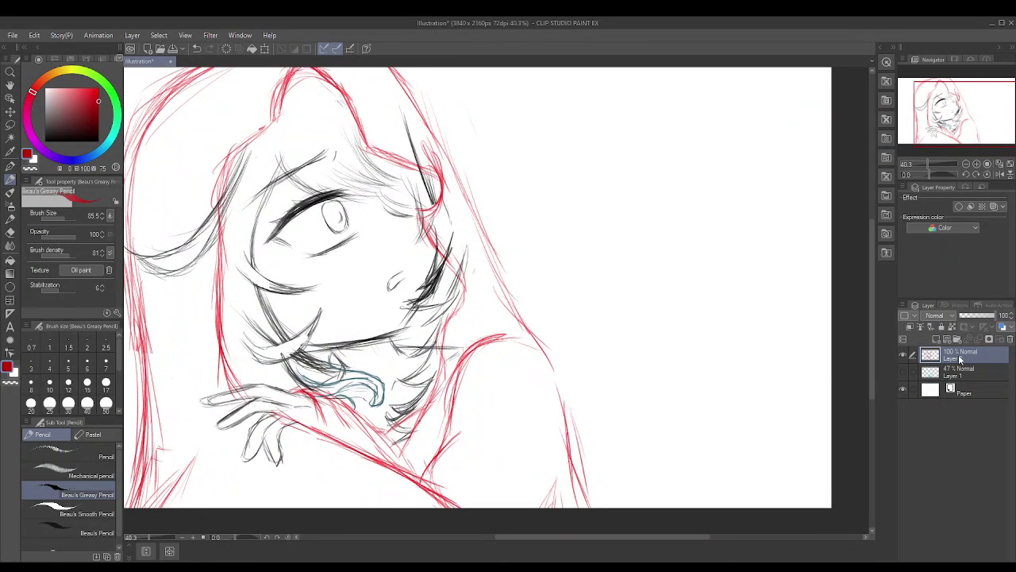
- Lower the merged sketch layer's opacity to 59% and add a vector layer above it for inking with the black Mapping pen
{"action": "left_click_drag", "start_coordinate": [997, 315], "coordinate": [982, 315]}
{"action": "left_click", "coordinate": [909, 338]}
{"action": "key", "text": "p"}
{"action": "scroll", "coordinate": [402, 206], "scroll_direction": "up", "scroll_amount": 2}
{"action": "scroll", "coordinate": [402, 206], "scroll_direction": "down", "scroll_amount": 2}
{"action": "key", "text": "x"}
{"action": "scroll", "coordinate": [743, 175], "scroll_direction": "up", "scroll_amount": 2}
- Ink the long near-side face strand and the curved hair locks over the cheek and jaw with the Mapping pen
{"action": "left_click_drag", "start_coordinate": [346, 94], "coordinate": [406, 420]}
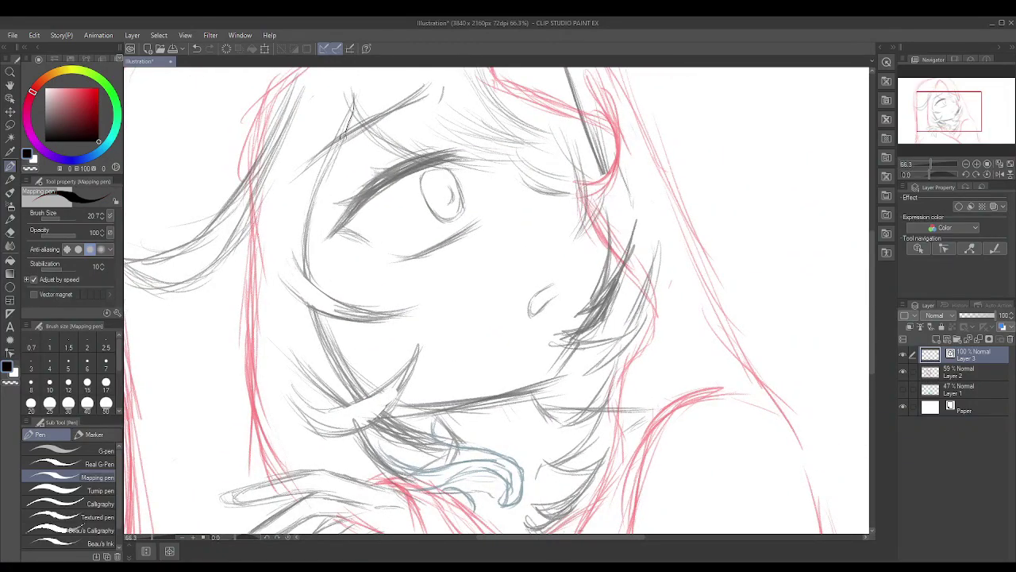
{"action": "scroll", "coordinate": [407, 413], "scroll_direction": "up", "scroll_amount": 4}
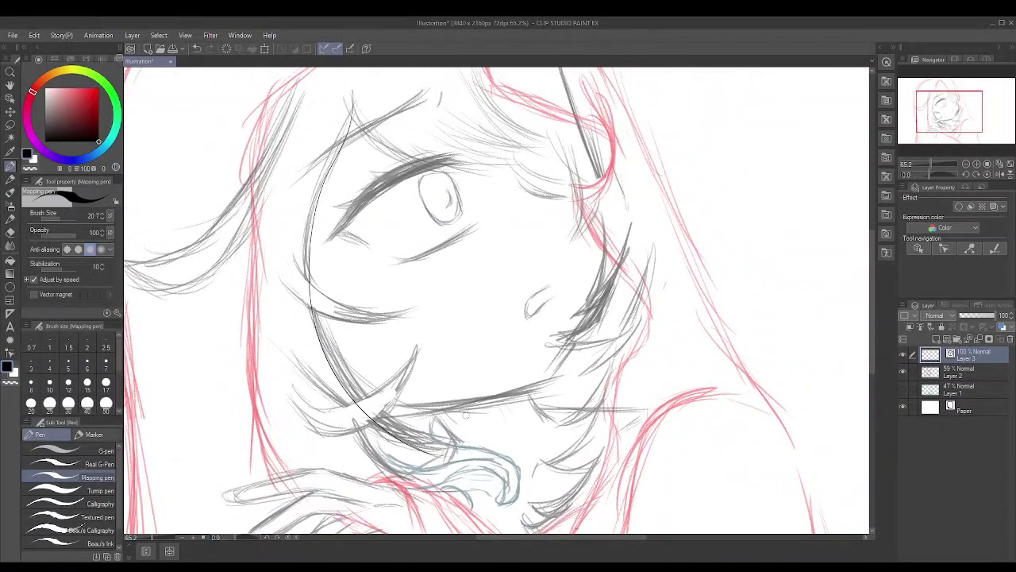
{"action": "scroll", "coordinate": [213, 204], "scroll_direction": "up", "scroll_amount": 1}
{"action": "mouse_move", "coordinate": [190, 237]}
{"action": "left_mouse_down"}
{"action": "mouse_move", "coordinate": [479, 149]}
{"action": "mouse_move", "coordinate": [185, 178]}
{"action": "left_mouse_up"}
{"action": "left_click_drag", "start_coordinate": [476, 155], "coordinate": [203, 354]}
{"action": "scroll", "coordinate": [163, 334], "scroll_direction": "down", "scroll_amount": 3}
{"action": "scroll", "coordinate": [209, 164], "scroll_direction": "up", "scroll_amount": 2}
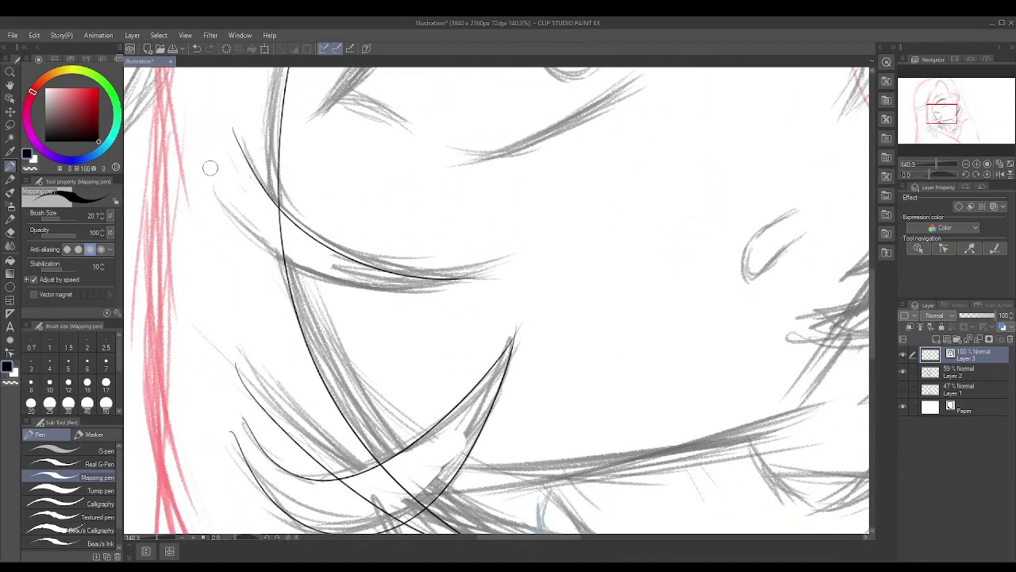
- Name the line art layer "cu" and the faded drawing layer "sketch"
{"action": "scroll", "coordinate": [208, 163], "scroll_direction": "down", "scroll_amount": 2}
{"action": "left_click", "coordinate": [965, 371]}
{"action": "scroll", "coordinate": [354, 249], "scroll_direction": "down", "scroll_amount": 2}
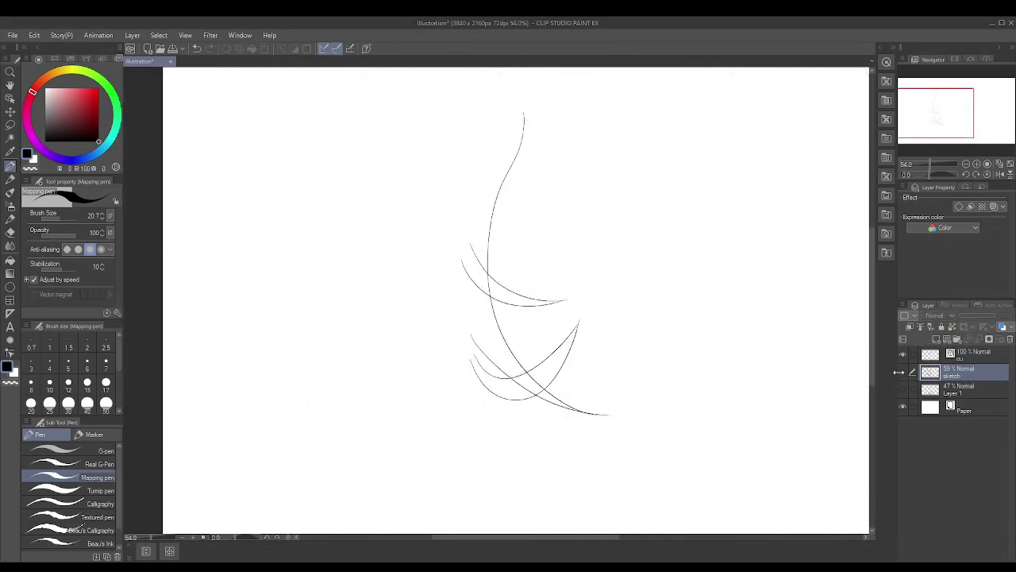
- Ink the fringe strands across the forehead and the pointed locks beside the far cheek on the cu layer
{"action": "left_click", "coordinate": [285, 181], "text": "ctrl+shift"}
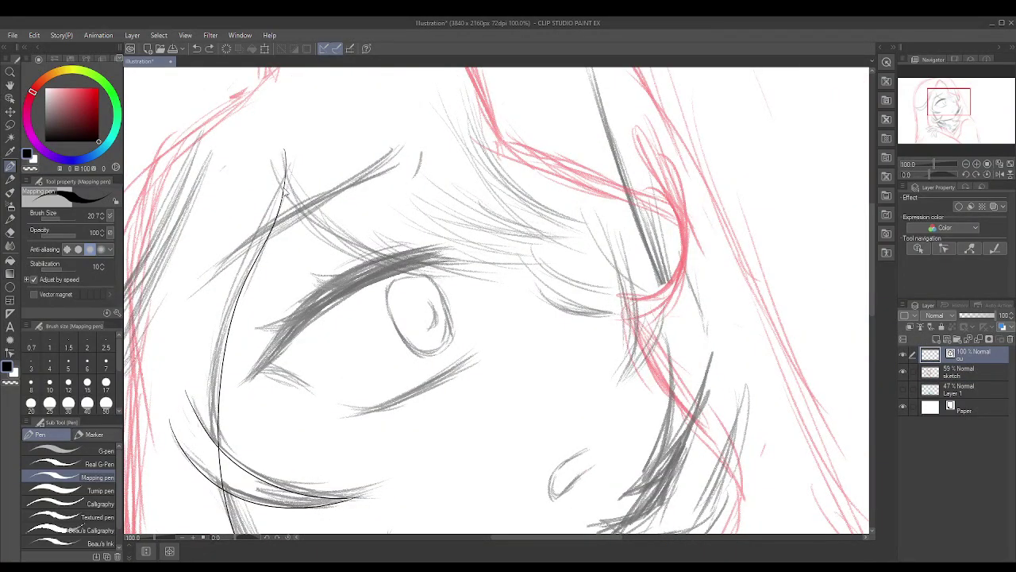
{"action": "scroll", "coordinate": [301, 208], "scroll_direction": "down", "scroll_amount": 1}
{"action": "scroll", "coordinate": [458, 241], "scroll_direction": "down", "scroll_amount": 1}
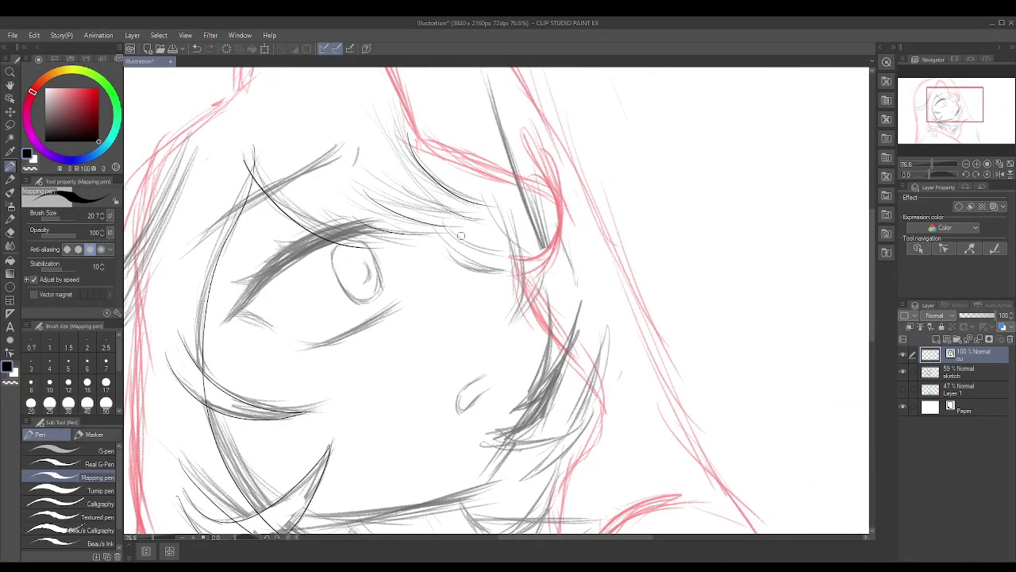
{"action": "left_click_drag", "start_coordinate": [540, 284], "coordinate": [504, 319]}
{"action": "scroll", "coordinate": [531, 253], "scroll_direction": "down", "scroll_amount": 1}
{"action": "scroll", "coordinate": [565, 409], "scroll_direction": "up", "scroll_amount": 3}
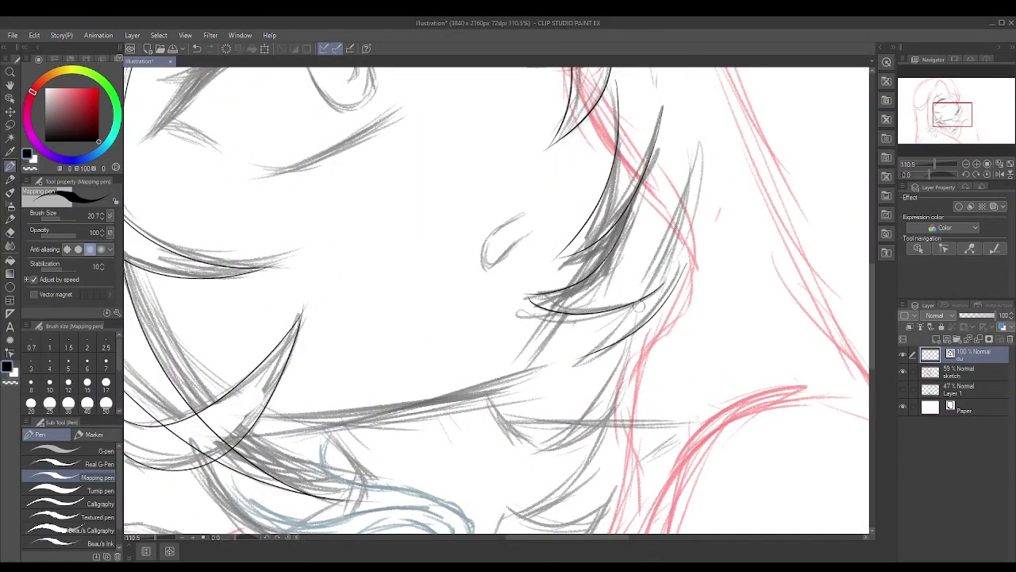
- Ink the remaining pointed locks from the far jaw down along the neck, and the lock below the near-side jaw
{"action": "scroll", "coordinate": [636, 310], "scroll_direction": "down", "scroll_amount": 3}
{"action": "scroll", "coordinate": [627, 334], "scroll_direction": "up", "scroll_amount": 3}
{"action": "left_click_drag", "start_coordinate": [647, 286], "coordinate": [588, 316]}
{"action": "scroll", "coordinate": [582, 405], "scroll_direction": "down", "scroll_amount": 4}
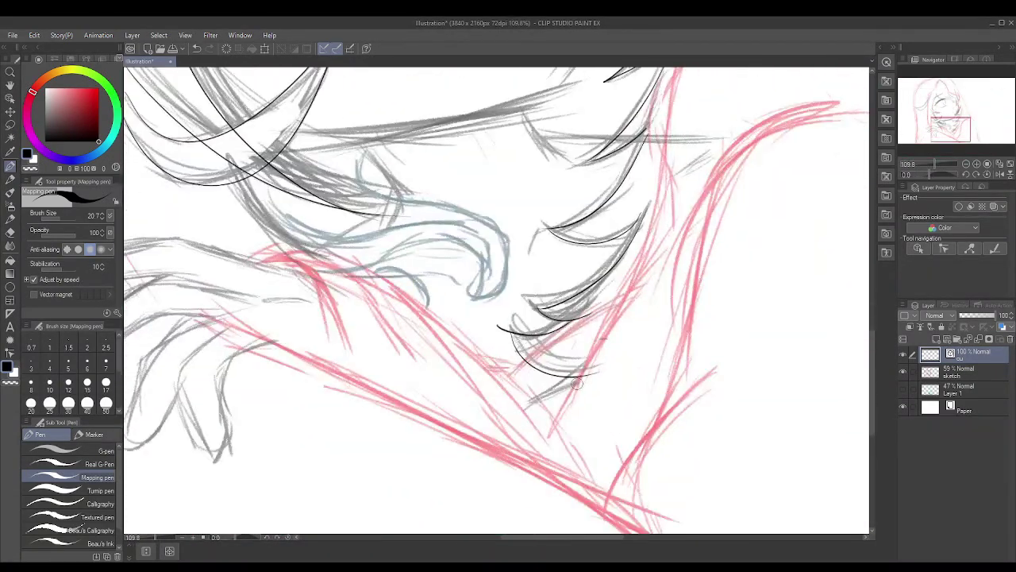
{"action": "scroll", "coordinate": [580, 395], "scroll_direction": "up", "scroll_amount": 2}
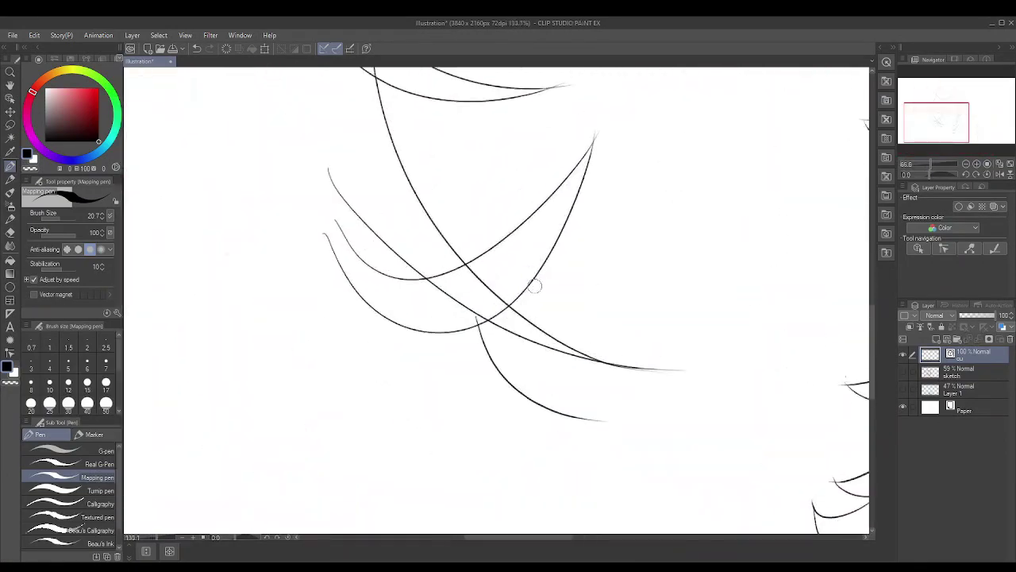
- Trim the overlapping strand lines near the jaw and clean up the hooked end of the near-side lock
{"action": "scroll", "coordinate": [595, 295], "scroll_direction": "down", "scroll_amount": 5}
{"action": "scroll", "coordinate": [594, 295], "scroll_direction": "up", "scroll_amount": 8}
{"action": "key", "text": "o"}
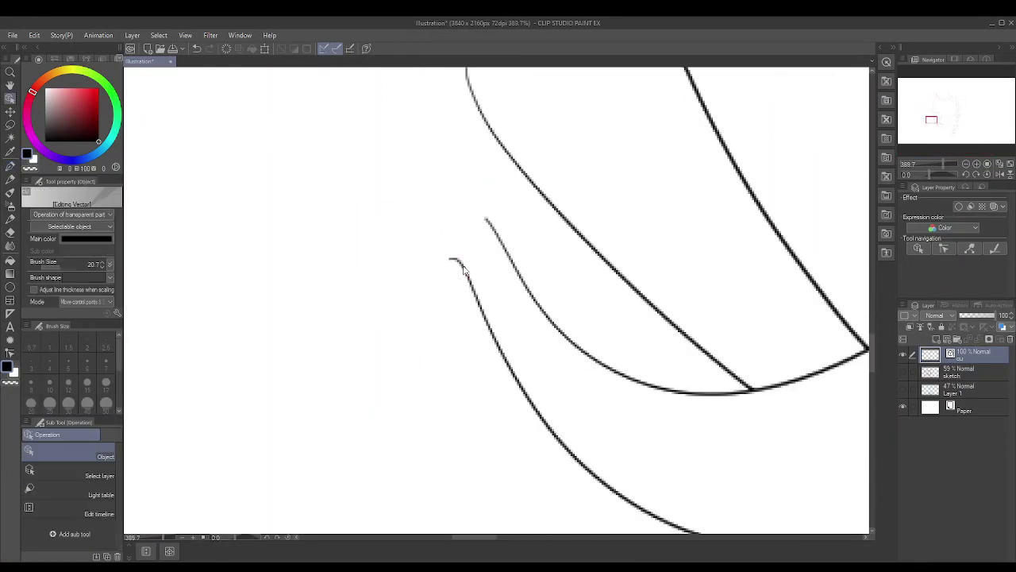
{"action": "left_click", "coordinate": [464, 254]}
{"action": "left_click", "coordinate": [501, 200]}
{"action": "scroll", "coordinate": [503, 204], "scroll_direction": "down", "scroll_amount": 8}
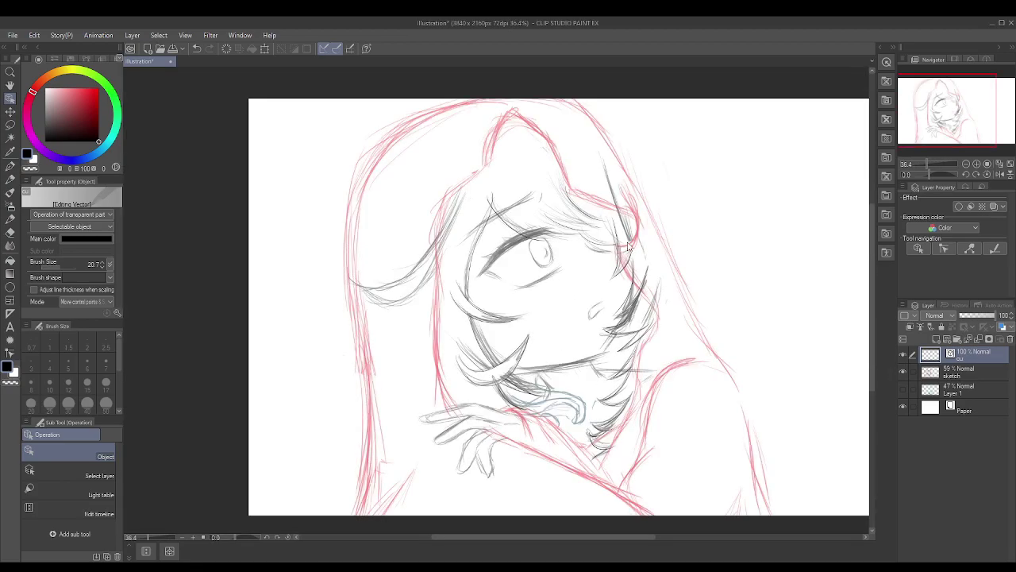
{"action": "scroll", "coordinate": [676, 236], "scroll_direction": "up", "scroll_amount": 5}
{"action": "scroll", "coordinate": [676, 236], "scroll_direction": "down", "scroll_amount": 3}
{"action": "left_click", "coordinate": [11, 272]}
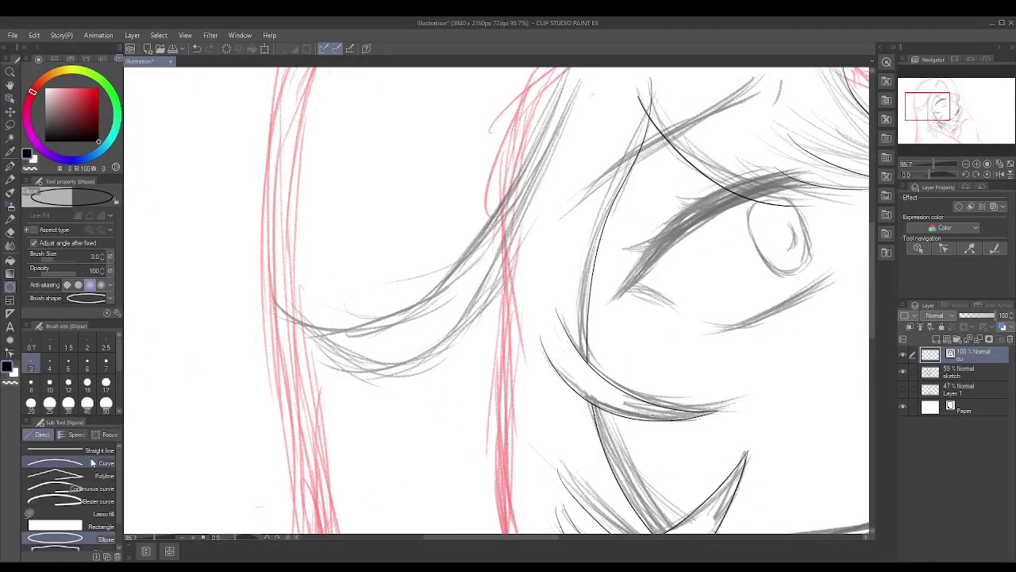
{"action": "left_click", "coordinate": [92, 488]}
{"action": "left_click_drag", "start_coordinate": [562, 79], "coordinate": [558, 116]}
{"action": "left_click", "coordinate": [31, 366]}
{"action": "left_click", "coordinate": [560, 115]}
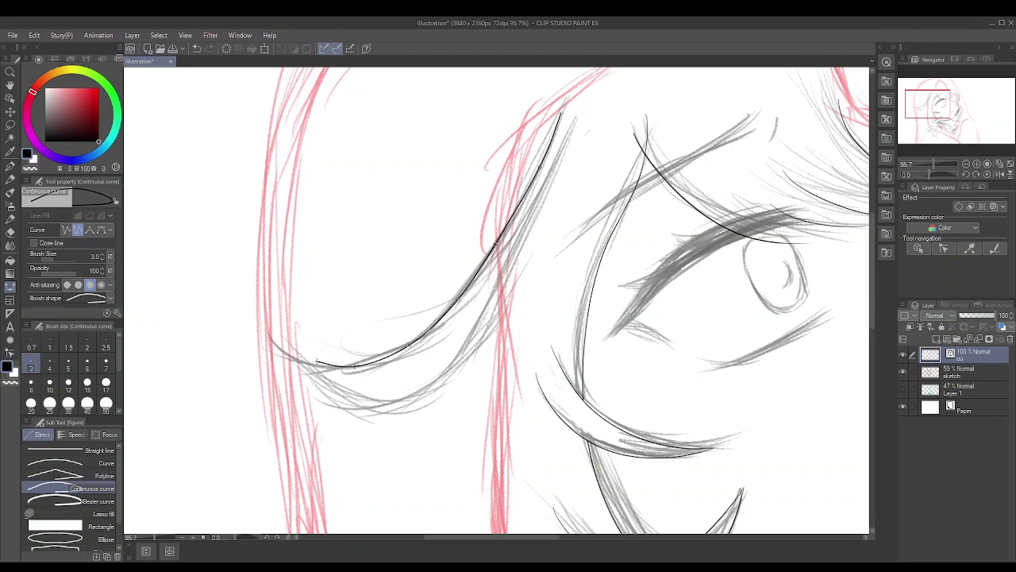
{"action": "key", "text": "Escape"}
- Ink the upper edge of the long swept lock beside the face with the Mapping pen
{"action": "key", "text": "p"}
{"action": "scroll", "coordinate": [326, 318], "scroll_direction": "down", "scroll_amount": 2}
{"action": "left_click_drag", "start_coordinate": [445, 241], "coordinate": [338, 332]}
{"action": "scroll", "coordinate": [463, 231], "scroll_direction": "up", "scroll_amount": 2}
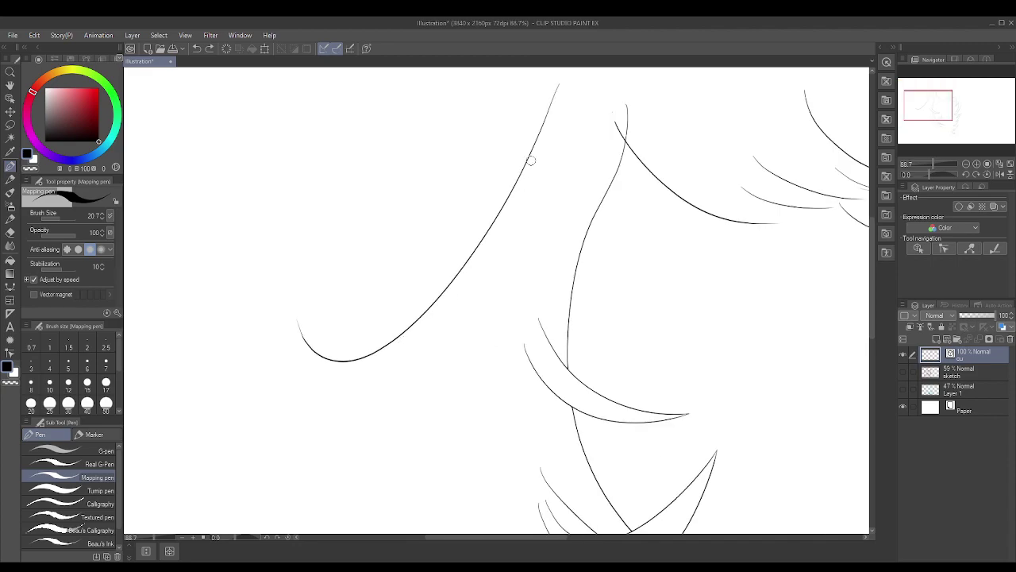
- Draw the lower edge of the long swept lock as a continuous curve and adjust its shape to meet the upper edge
{"action": "key", "text": "u"}
{"action": "left_click", "coordinate": [566, 99]}
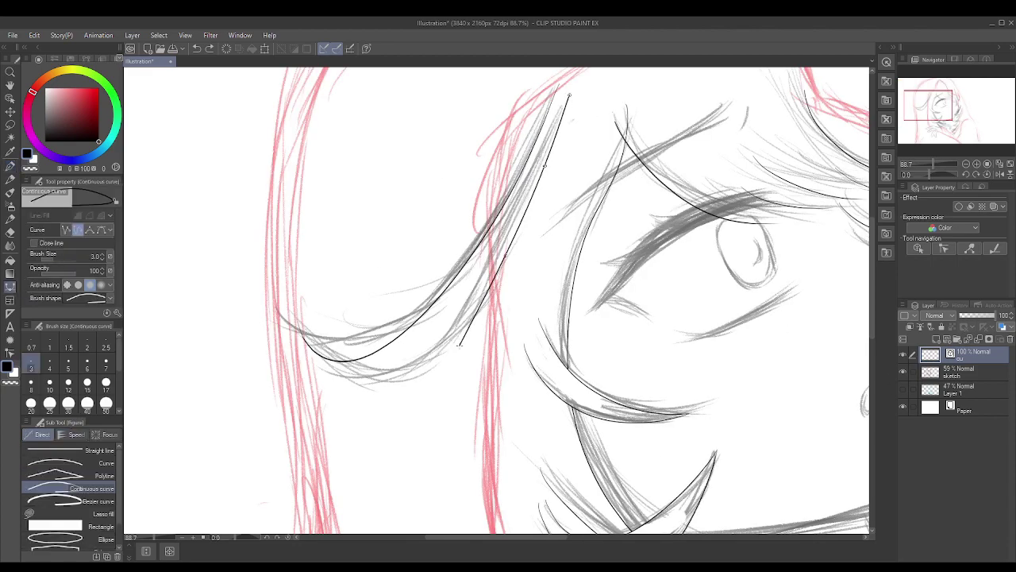
{"action": "key", "text": "o"}
{"action": "scroll", "coordinate": [318, 357], "scroll_direction": "up", "scroll_amount": 3}
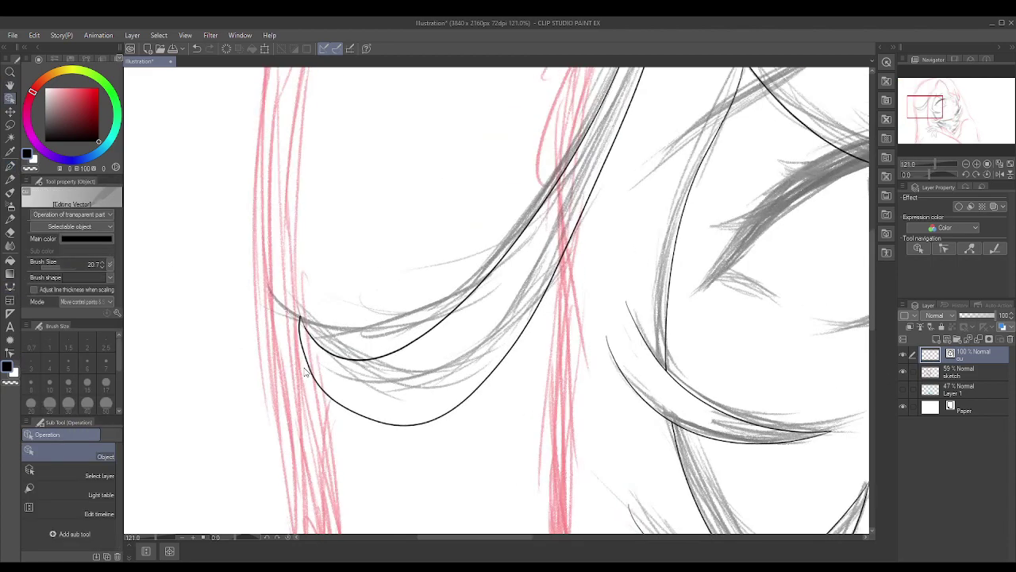
{"action": "left_click", "coordinate": [647, 355]}
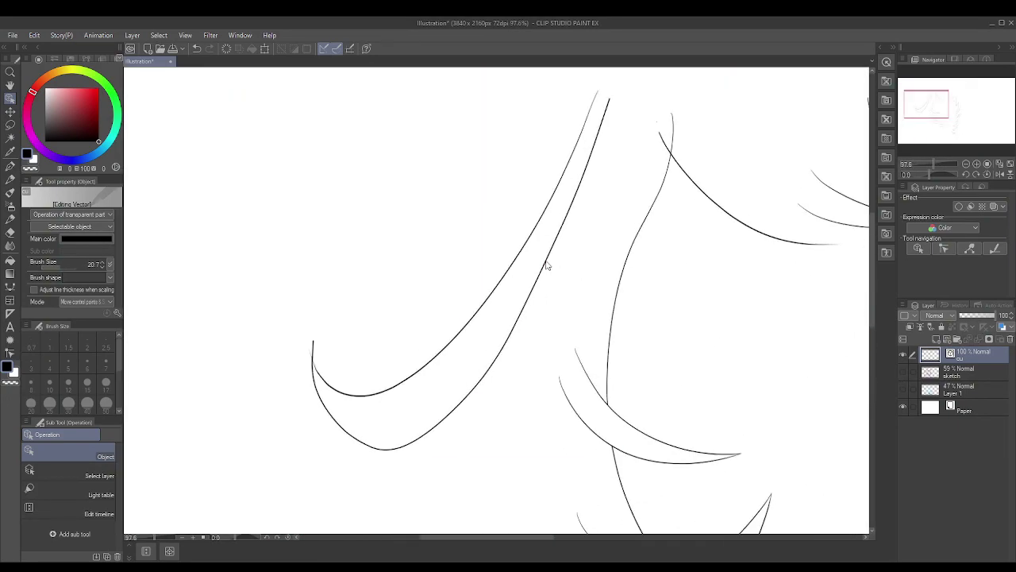
{"action": "left_click", "coordinate": [441, 418]}
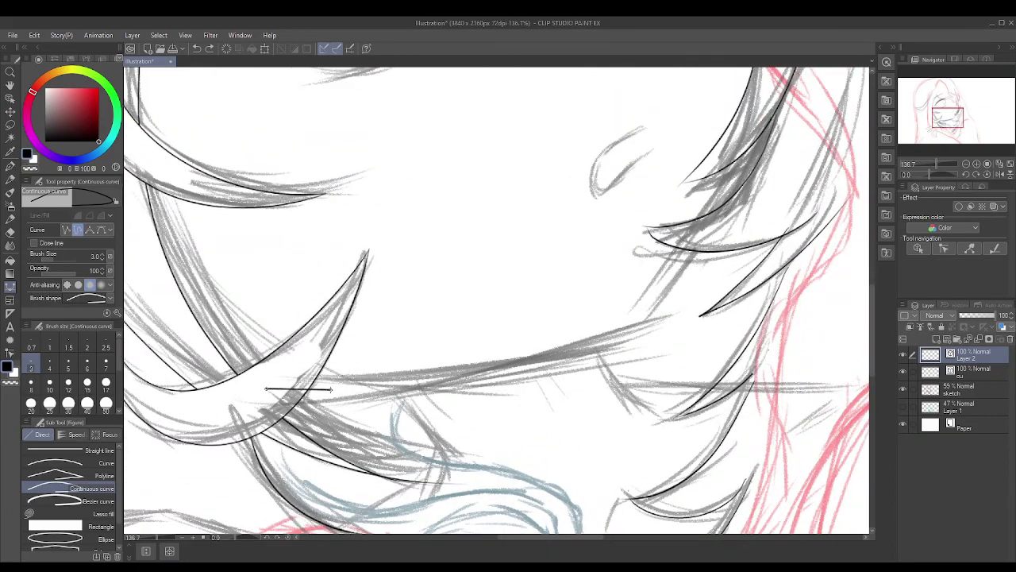
- Draw the jaw and far cheek contour as a continuous curve on vector Layer 2 and refine its control points
{"action": "left_click", "coordinate": [646, 274]}
{"action": "scroll", "coordinate": [641, 289], "scroll_direction": "up", "scroll_amount": 3}
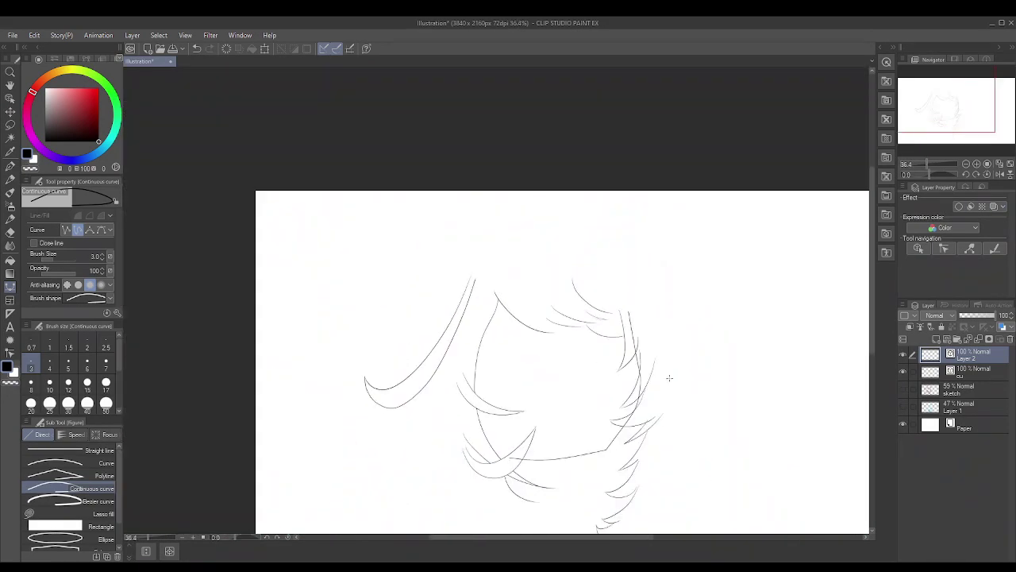
{"action": "key", "text": "o"}
{"action": "left_click", "coordinate": [492, 445]}
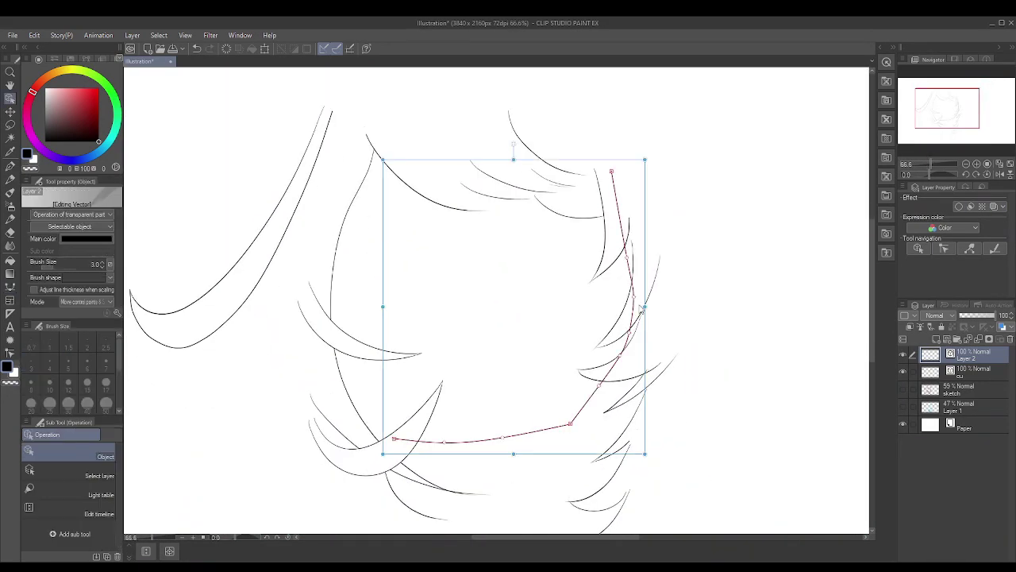
{"action": "left_click_drag", "start_coordinate": [347, 433], "coordinate": [337, 435]}
{"action": "left_click_drag", "start_coordinate": [664, 296], "coordinate": [667, 302]}
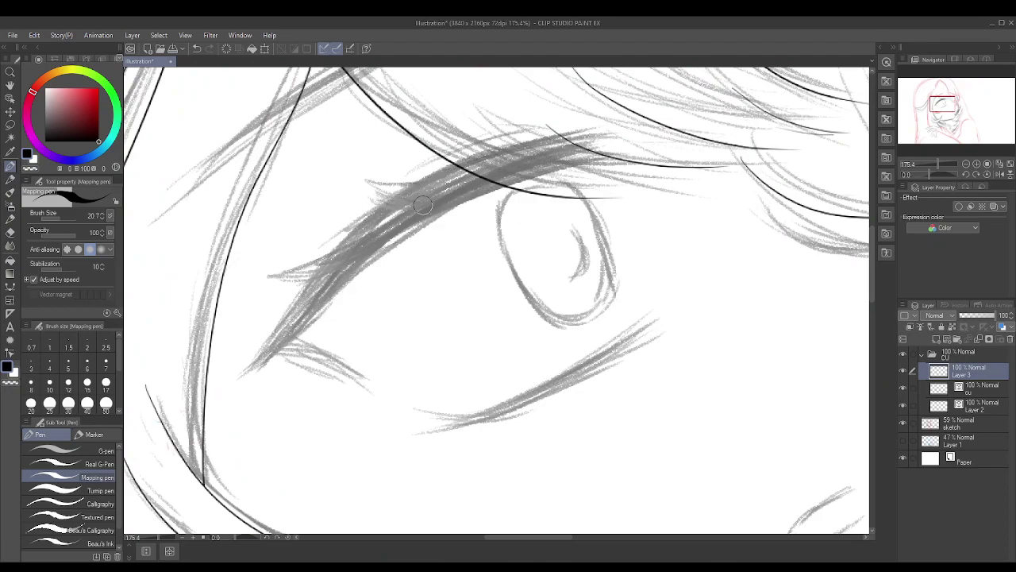
- Paint the thick upper lash line in near-black with the Thin Gouache brush on Layer 3
{"action": "key", "text": "b"}
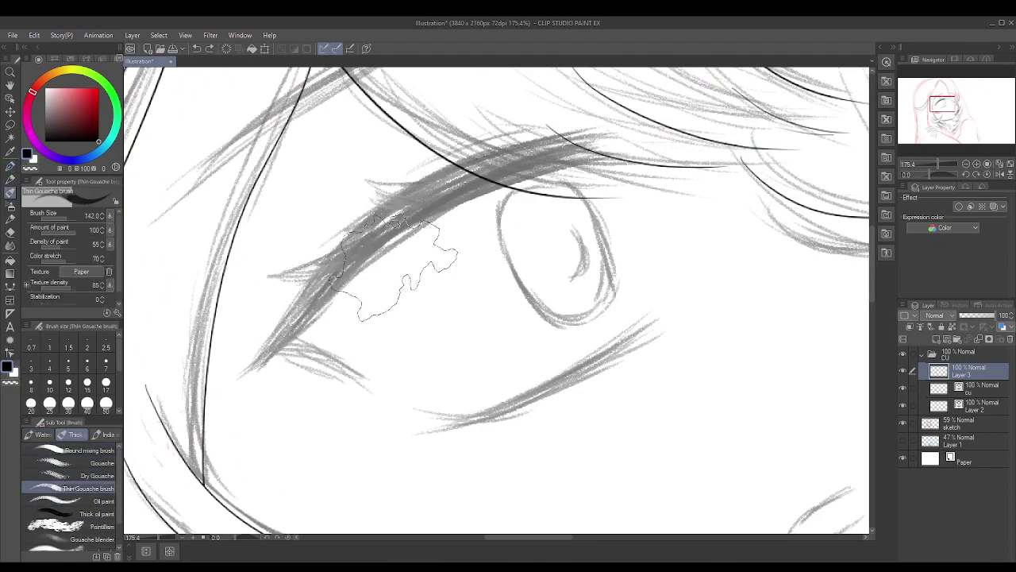
{"action": "mouse_move", "coordinate": [301, 309]}
{"action": "left_mouse_down"}
{"action": "mouse_move", "coordinate": [445, 198]}
{"action": "mouse_move", "coordinate": [623, 143]}
{"action": "left_mouse_up"}
{"action": "left_click_drag", "start_coordinate": [266, 361], "coordinate": [325, 290]}
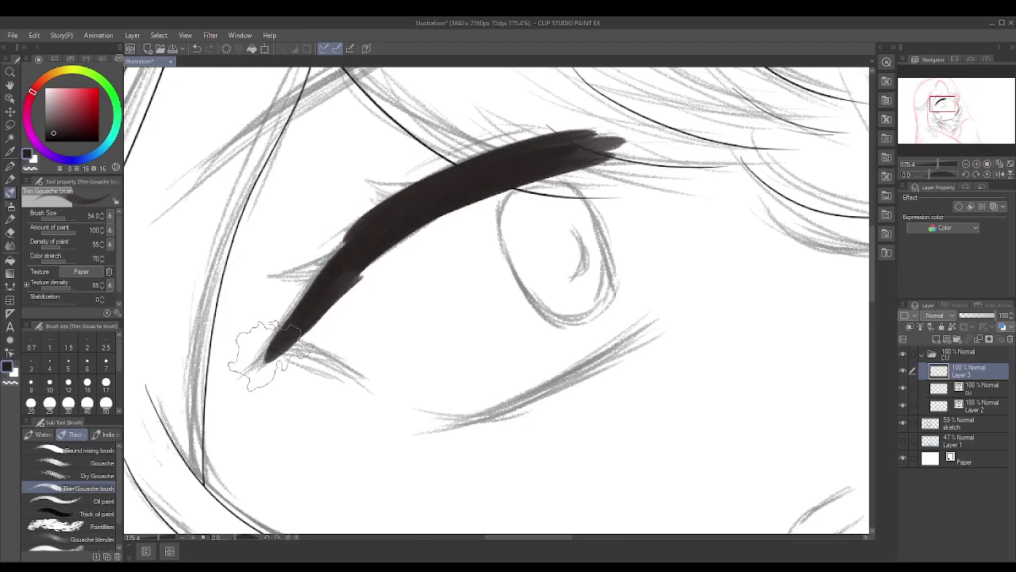
- Paint the outer-corner wing, two lash spikes and the lower lash line on Layer 3 with the Thin Gouache brush
{"action": "mouse_move", "coordinate": [385, 190]}
{"action": "left_mouse_down"}
{"action": "mouse_move", "coordinate": [242, 377]}
{"action": "mouse_move", "coordinate": [298, 366]}
{"action": "mouse_move", "coordinate": [401, 405]}
{"action": "mouse_move", "coordinate": [556, 341]}
{"action": "left_mouse_up"}
{"action": "scroll", "coordinate": [374, 390], "scroll_direction": "down", "scroll_amount": 1}
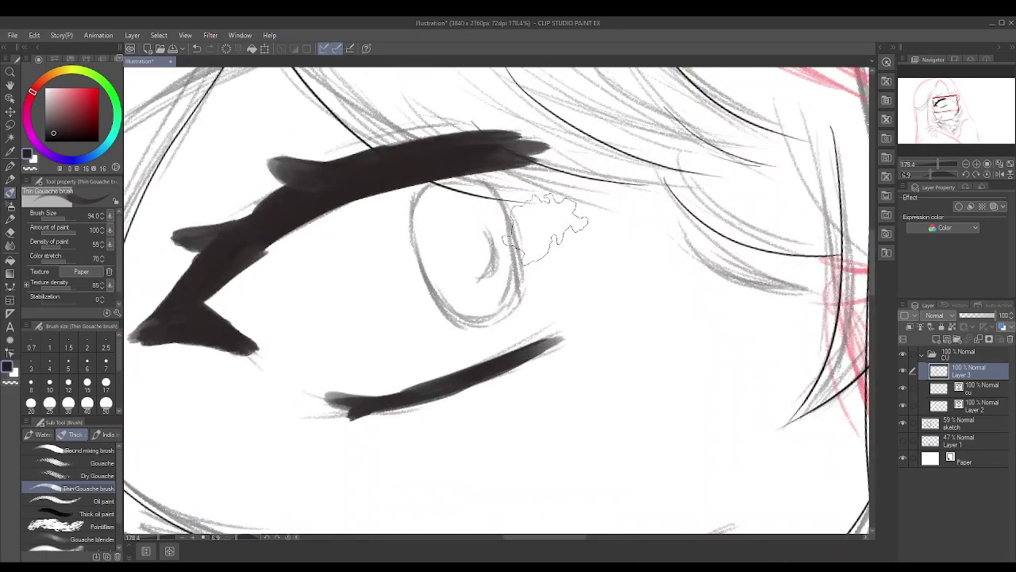
{"action": "scroll", "coordinate": [227, 151], "scroll_direction": "up", "scroll_amount": 3}
- Refine the lash spikes, outer wing and lower lash tips with the Thin Gouache brush at size 29.9
{"action": "left_click_drag", "start_coordinate": [176, 254], "coordinate": [391, 198]}
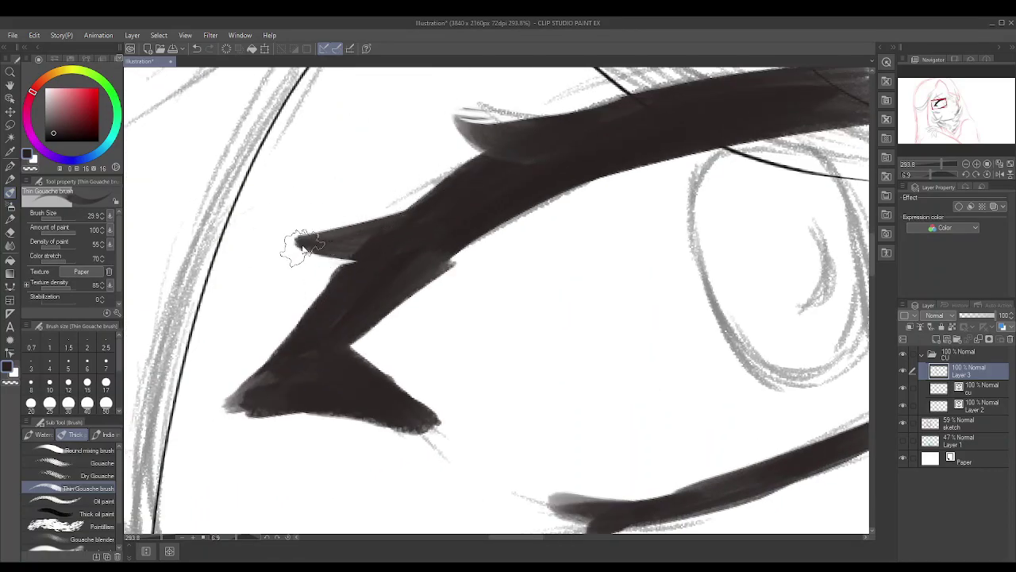
{"action": "left_click_drag", "start_coordinate": [377, 335], "coordinate": [266, 327]}
{"action": "mouse_move", "coordinate": [293, 295]}
{"action": "left_mouse_down"}
{"action": "mouse_move", "coordinate": [310, 333]}
{"action": "mouse_move", "coordinate": [336, 356]}
{"action": "mouse_move", "coordinate": [553, 302]}
{"action": "left_mouse_up"}
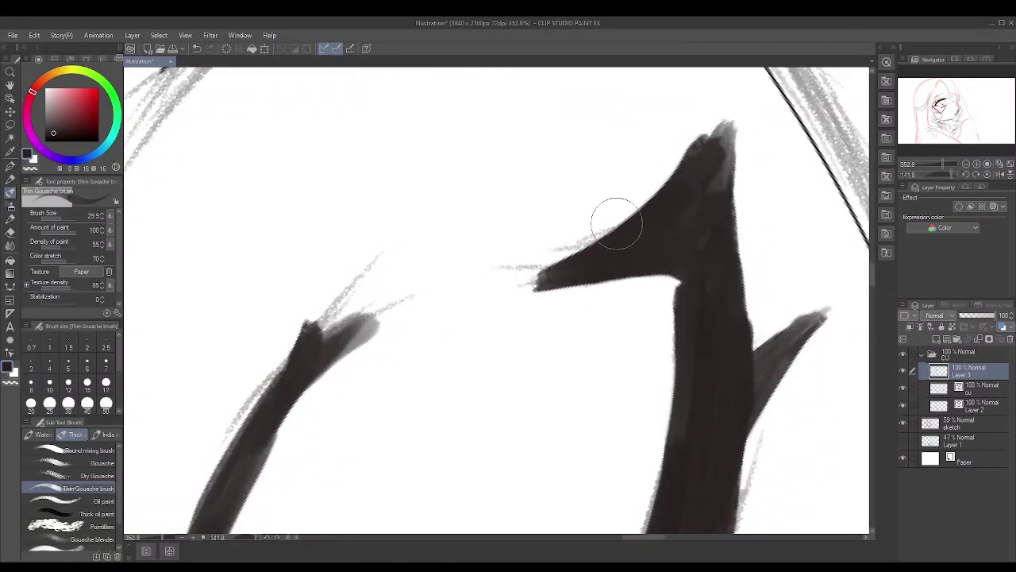
{"action": "mouse_move", "coordinate": [315, 348]}
{"action": "left_mouse_down"}
{"action": "mouse_move", "coordinate": [379, 317]}
{"action": "mouse_move", "coordinate": [413, 363]}
{"action": "mouse_move", "coordinate": [320, 410]}
{"action": "mouse_move", "coordinate": [261, 368]}
{"action": "left_mouse_up"}
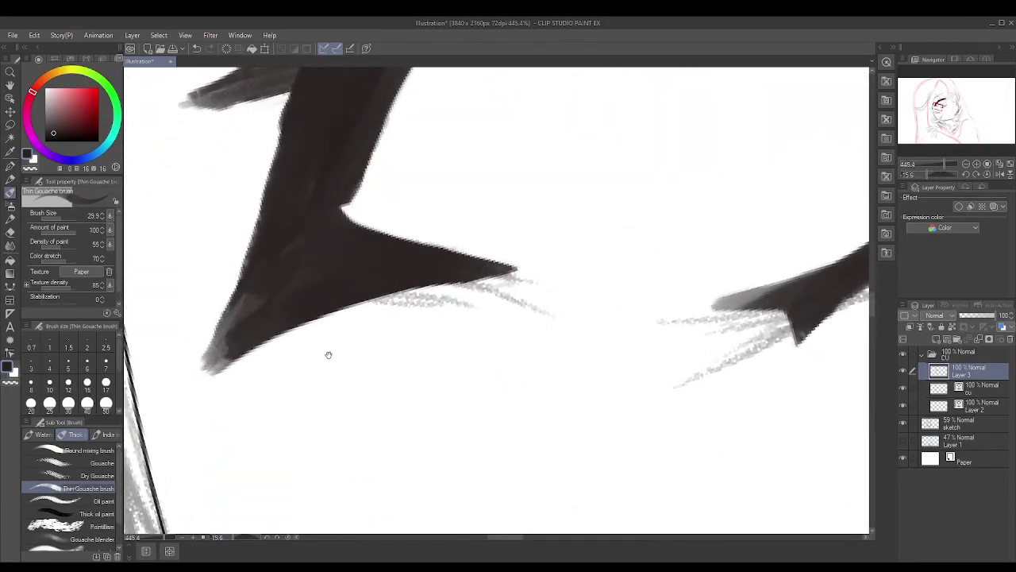
{"action": "left_click_drag", "start_coordinate": [328, 355], "coordinate": [442, 204]}
{"action": "mouse_move", "coordinate": [487, 170]}
{"action": "left_mouse_down"}
{"action": "mouse_move", "coordinate": [549, 162]}
{"action": "mouse_move", "coordinate": [423, 269]}
{"action": "left_mouse_up"}
{"action": "key", "text": "ctrl+0"}
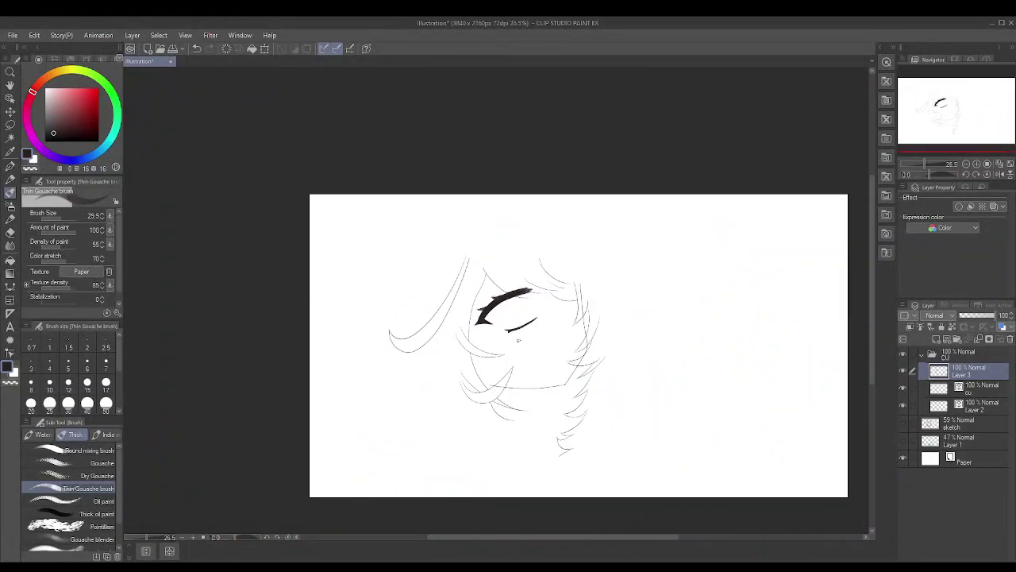
{"action": "scroll", "coordinate": [490, 261], "scroll_direction": "up", "scroll_amount": 5}
{"action": "key", "text": "ctrl+t"}
{"action": "key", "text": "Return"}
{"action": "scroll", "coordinate": [490, 262], "scroll_direction": "down", "scroll_amount": 5}
{"action": "scroll", "coordinate": [476, 262], "scroll_direction": "up", "scroll_amount": 10}
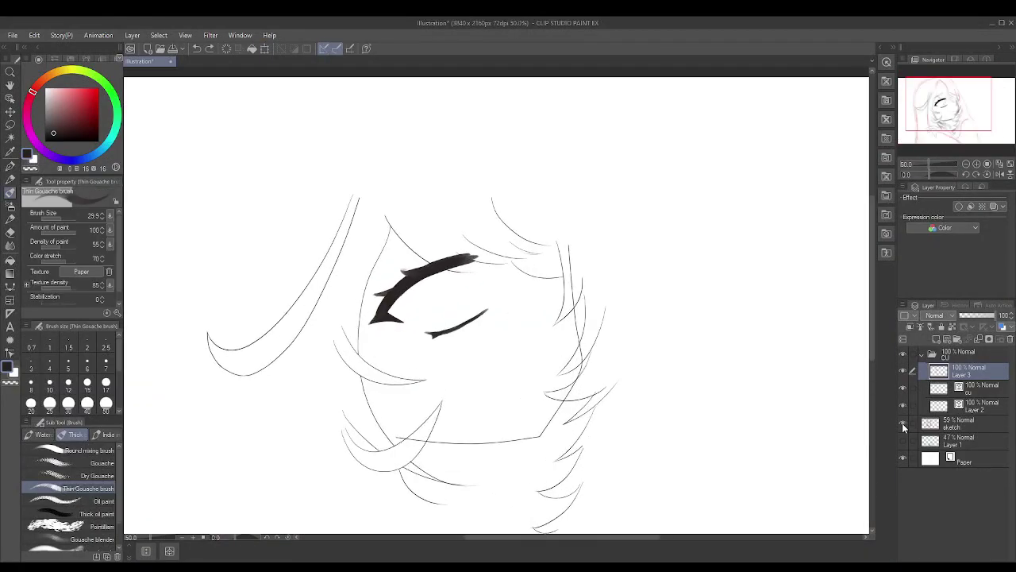
- Draw an ellipse outline with brush size 3 for the iris on vector layer cu, with the sketch visible
{"action": "left_click", "coordinate": [909, 408]}
{"action": "left_click", "coordinate": [921, 388]}
{"action": "scroll", "coordinate": [309, 281], "scroll_direction": "up", "scroll_amount": 2}
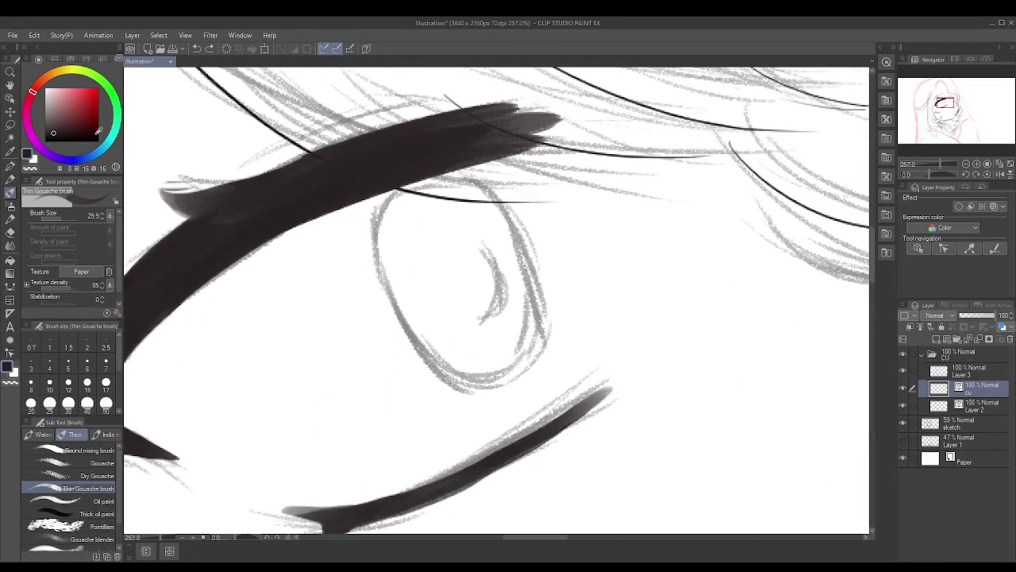
{"action": "key", "text": "u"}
{"action": "left_click", "coordinate": [55, 538]}
{"action": "left_click_drag", "start_coordinate": [376, 201], "coordinate": [505, 433]}
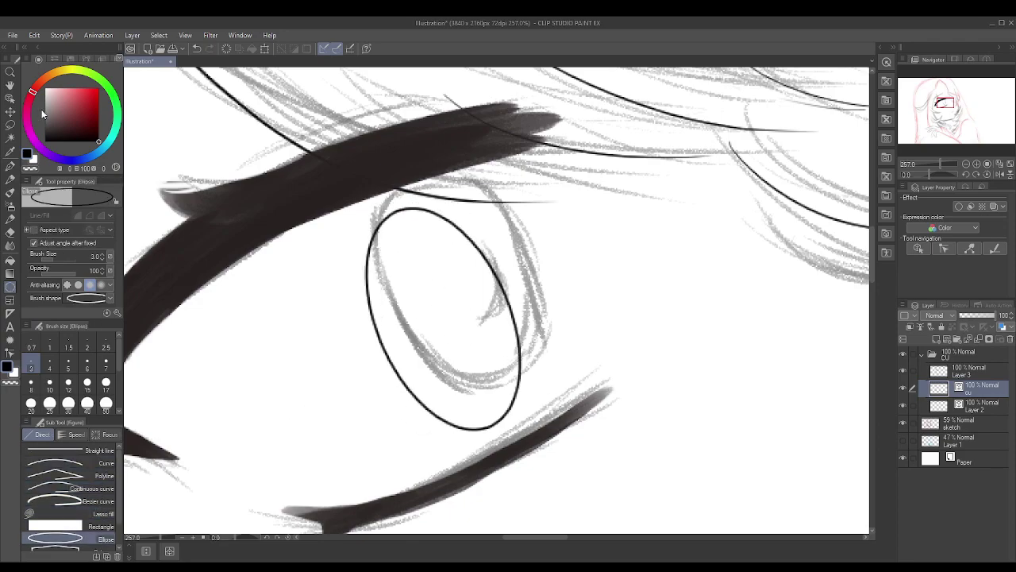
- Reposition and reshape the iris ellipse with the Object tool to fit the sketched iris
{"action": "key", "text": "o"}
{"action": "left_click_drag", "start_coordinate": [505, 278], "coordinate": [529, 248]}
{"action": "left_click_drag", "start_coordinate": [568, 306], "coordinate": [565, 311]}
{"action": "left_click_drag", "start_coordinate": [469, 413], "coordinate": [457, 408]}
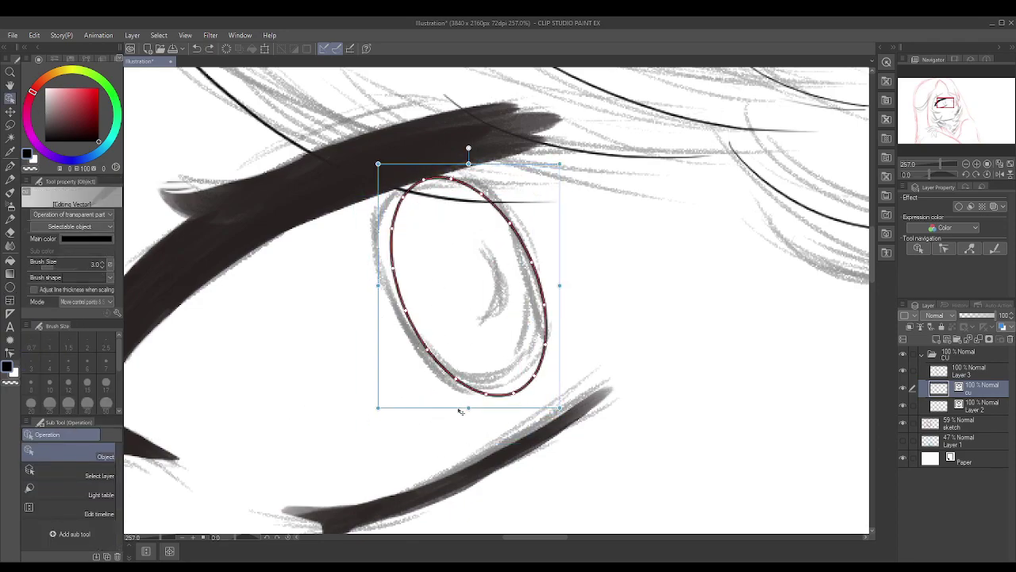
{"action": "left_click_drag", "start_coordinate": [374, 410], "coordinate": [373, 452]}
{"action": "scroll", "coordinate": [698, 362], "scroll_direction": "down", "scroll_amount": 5}
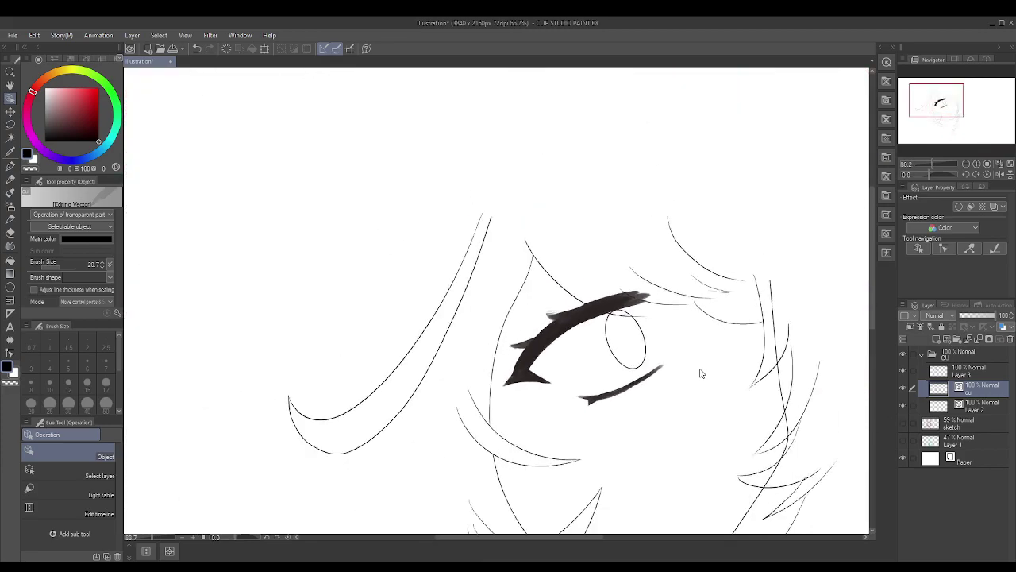
- Ink the short nose line and the small looped mouth line over the sketch with the Mapping pen
{"action": "left_click", "coordinate": [604, 389]}
{"action": "scroll", "coordinate": [605, 389], "scroll_direction": "down", "scroll_amount": 2}
{"action": "left_click", "coordinate": [903, 423]}
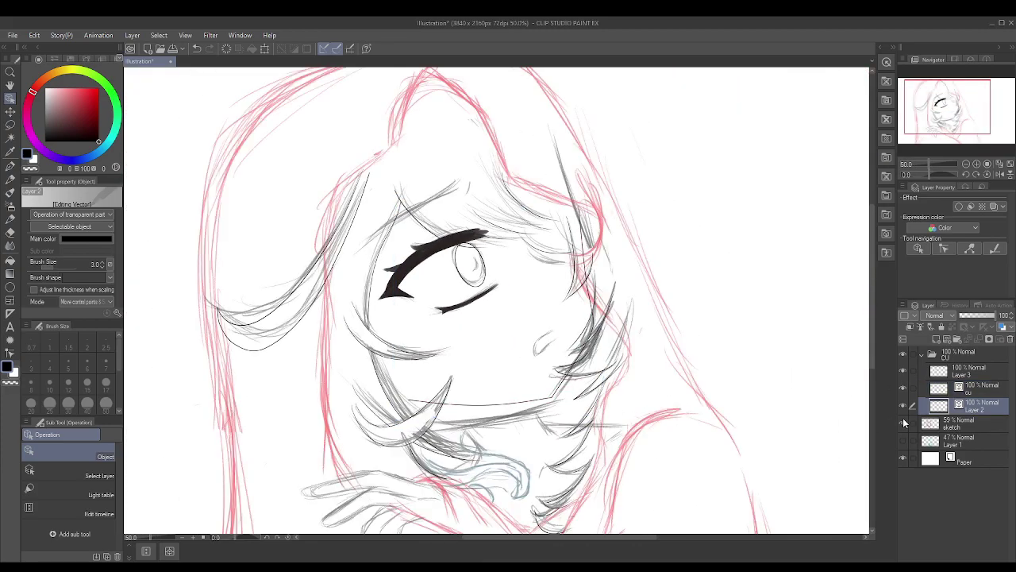
{"action": "scroll", "coordinate": [556, 238], "scroll_direction": "up", "scroll_amount": 5}
{"action": "key", "text": "p"}
{"action": "mouse_move", "coordinate": [483, 229]}
{"action": "left_mouse_down"}
{"action": "mouse_move", "coordinate": [511, 284]}
{"action": "mouse_move", "coordinate": [468, 326]}
{"action": "left_mouse_up"}
{"action": "key", "text": "ctrl+z"}
{"action": "scroll", "coordinate": [438, 357], "scroll_direction": "down", "scroll_amount": 5}
{"action": "scroll", "coordinate": [560, 266], "scroll_direction": "up", "scroll_amount": 6}
{"action": "mouse_move", "coordinate": [494, 242]}
{"action": "left_mouse_down"}
{"action": "mouse_move", "coordinate": [615, 248]}
{"action": "mouse_move", "coordinate": [638, 292]}
{"action": "left_mouse_up"}
{"action": "scroll", "coordinate": [560, 266], "scroll_direction": "down", "scroll_amount": 5}
- Review the inked nose, mouth and iris lines with the sketch layer hidden
{"action": "key", "text": "o"}
{"action": "left_click", "coordinate": [562, 273]}
{"action": "scroll", "coordinate": [635, 294], "scroll_direction": "down", "scroll_amount": 2}
{"action": "scroll", "coordinate": [671, 312], "scroll_direction": "up", "scroll_amount": 2}
{"action": "key", "text": "b"}
{"action": "scroll", "coordinate": [477, 277], "scroll_direction": "down", "scroll_amount": 2}
{"action": "scroll", "coordinate": [297, 297], "scroll_direction": "up", "scroll_amount": 6}
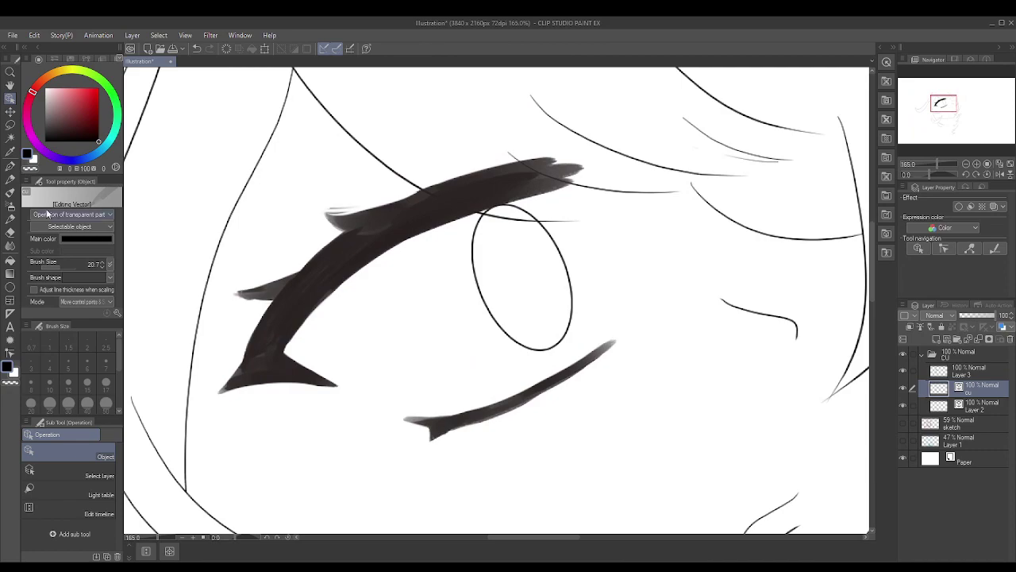
- Soften the ends of the upper and lower lash lines on Layer 3 with the Kneaded and Soft erasers
{"action": "left_click", "coordinate": [972, 371]}
{"action": "scroll", "coordinate": [344, 294], "scroll_direction": "down", "scroll_amount": 4}
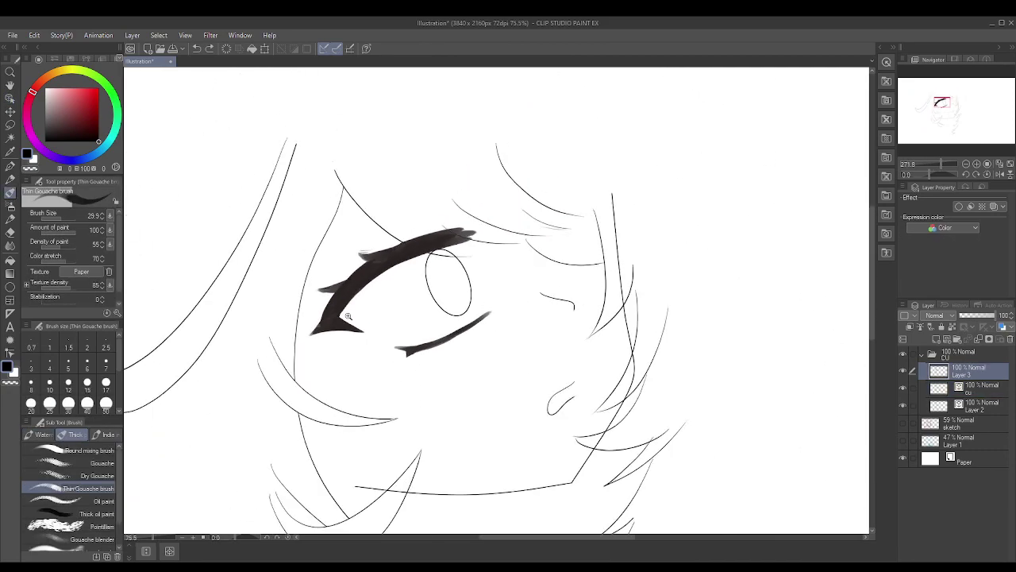
{"action": "scroll", "coordinate": [340, 325], "scroll_direction": "up", "scroll_amount": 4}
{"action": "key", "text": "e"}
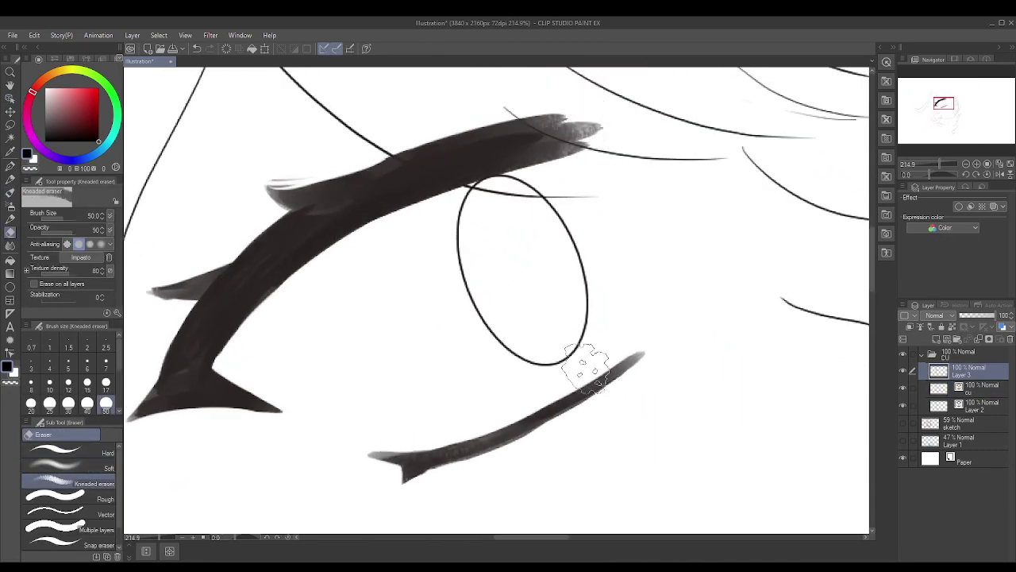
{"action": "left_click", "coordinate": [72, 467]}
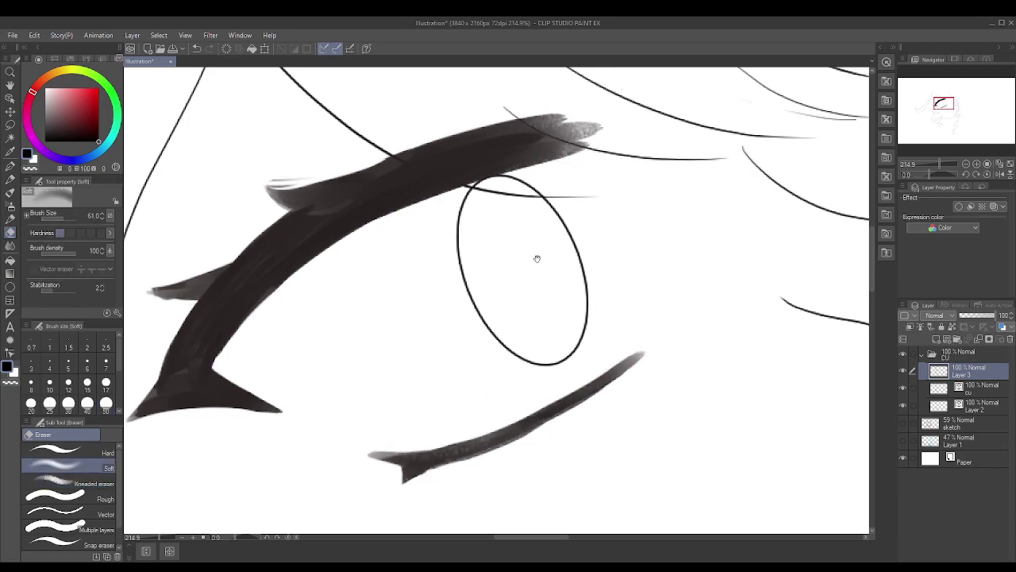
{"action": "scroll", "coordinate": [437, 380], "scroll_direction": "down", "scroll_amount": 4}
{"action": "scroll", "coordinate": [437, 381], "scroll_direction": "up", "scroll_amount": 3}
- Draw the slanted eyebrow above the eye with Beau's Greasy Pencil at size 85.5, following the sketch
{"action": "left_click", "coordinate": [902, 423]}
{"action": "key", "text": "p"}
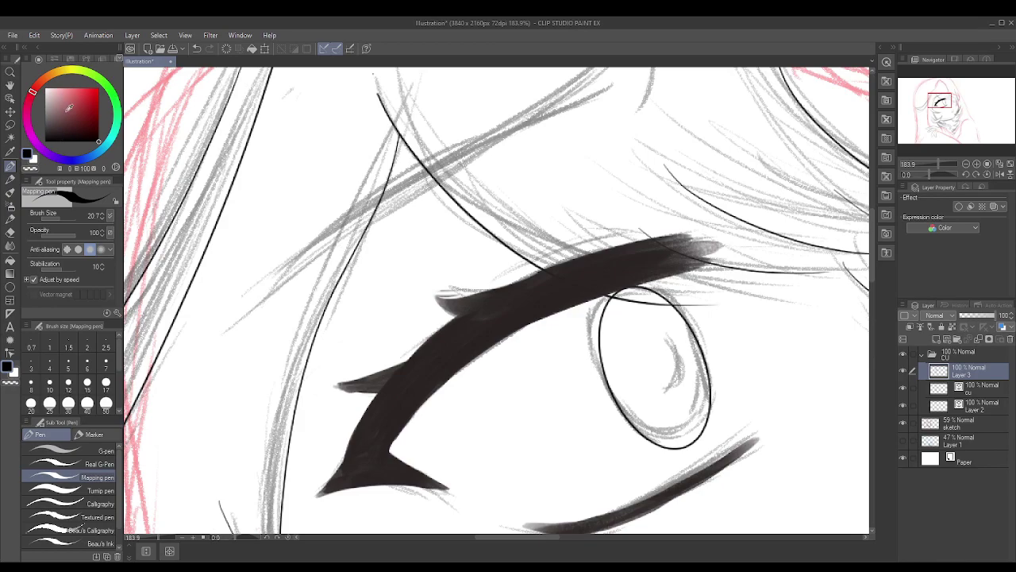
{"action": "scroll", "coordinate": [271, 338], "scroll_direction": "up", "scroll_amount": 2}
{"action": "key", "text": "p"}
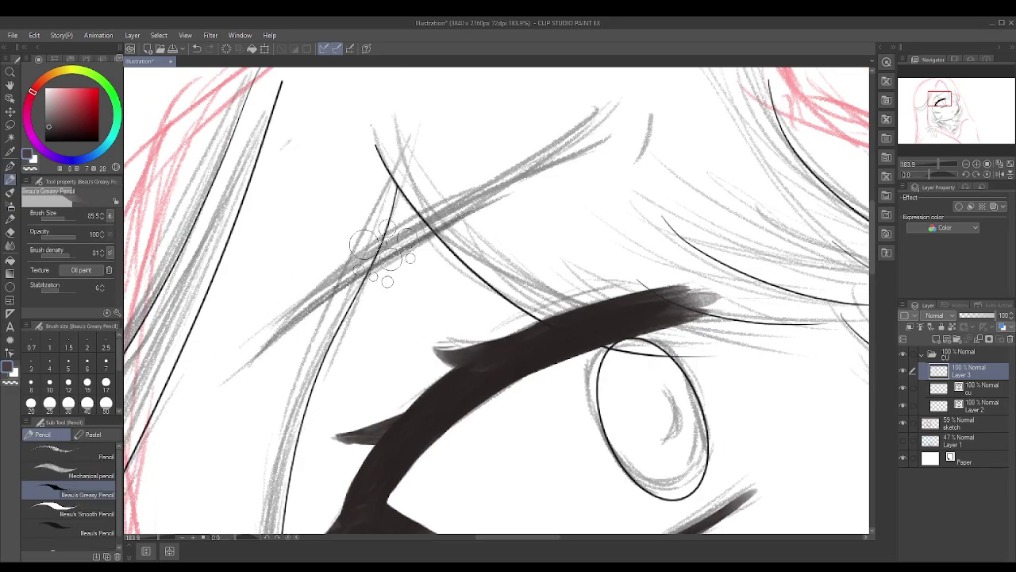
{"action": "mouse_move", "coordinate": [609, 107]}
{"action": "left_mouse_down"}
{"action": "mouse_move", "coordinate": [479, 204]}
{"action": "mouse_move", "coordinate": [586, 144]}
{"action": "left_mouse_up"}
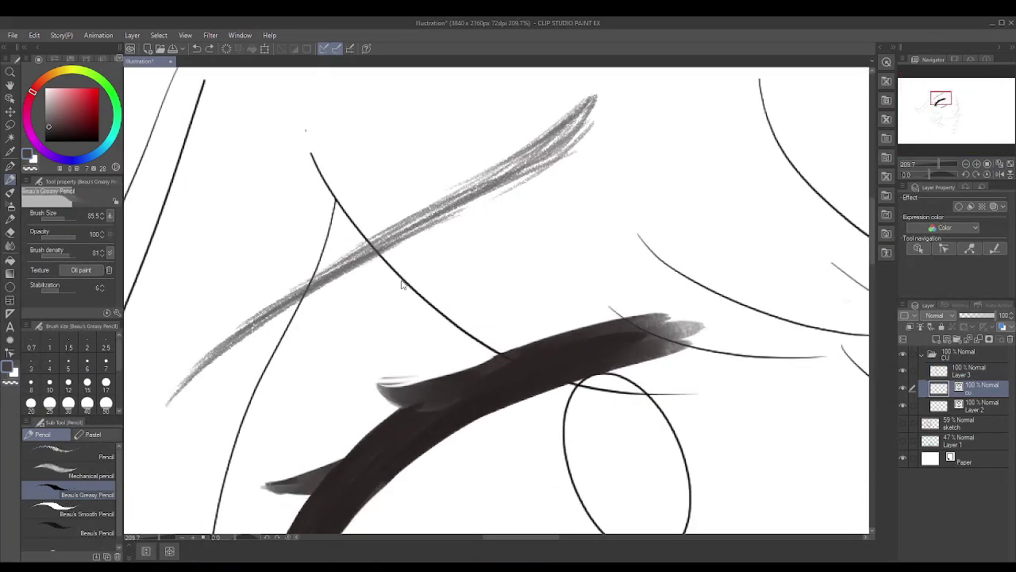
{"action": "key", "text": "ctrl+z"}
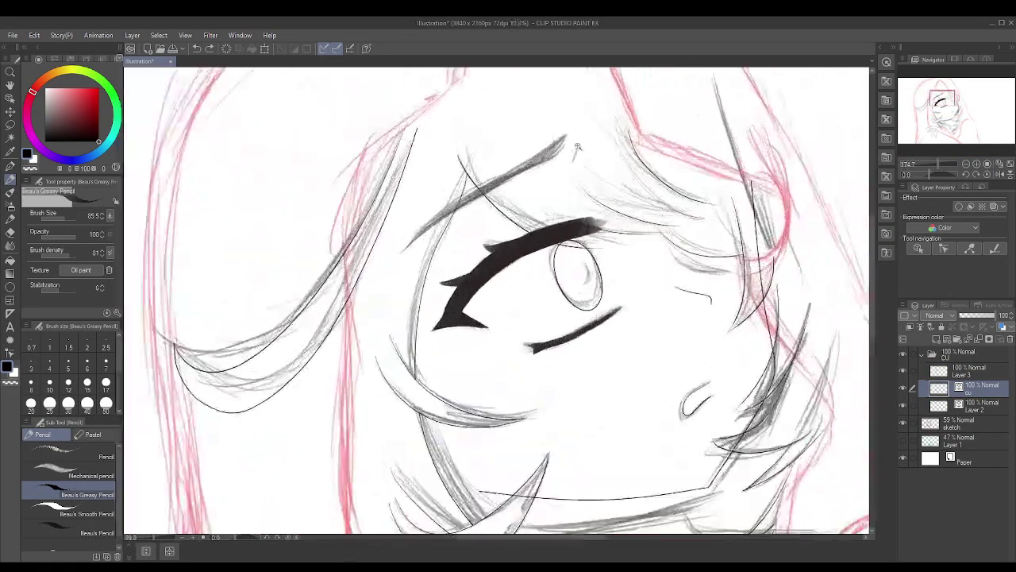
- Set up a colour folder below the CU folder, with a nested folder holding a new layer named eyes
{"action": "key", "text": "ctrl+g"}
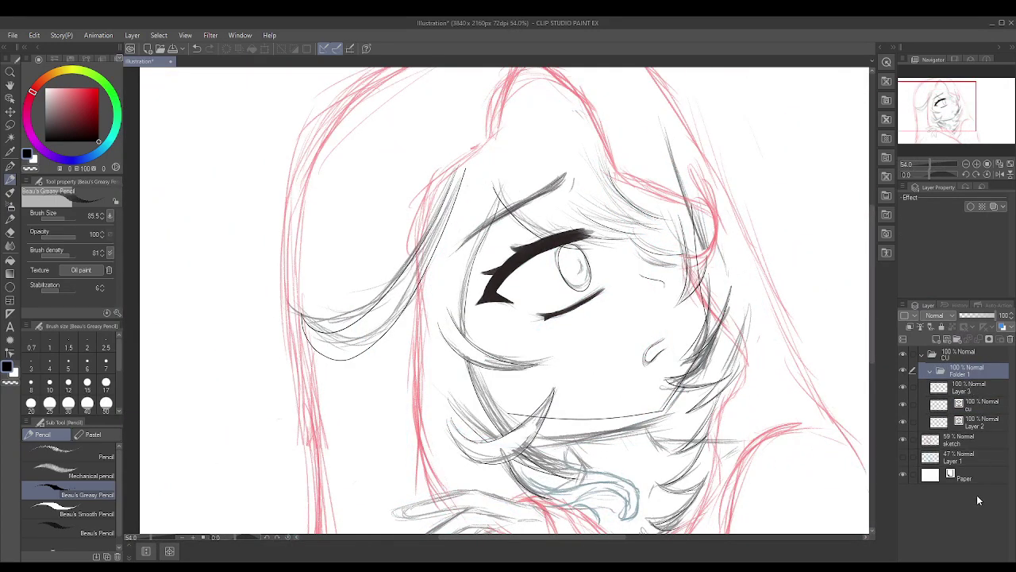
{"action": "key", "text": "ctrl+z"}
{"action": "left_click", "coordinate": [975, 444]}
{"action": "left_click", "coordinate": [958, 340]}
{"action": "key", "text": "ctrl+plus"}
{"action": "key", "text": "ctrl+plus"}
{"action": "key", "text": "ctrl+plus"}
{"action": "scroll", "coordinate": [476, 250], "scroll_direction": "up", "scroll_amount": 3}
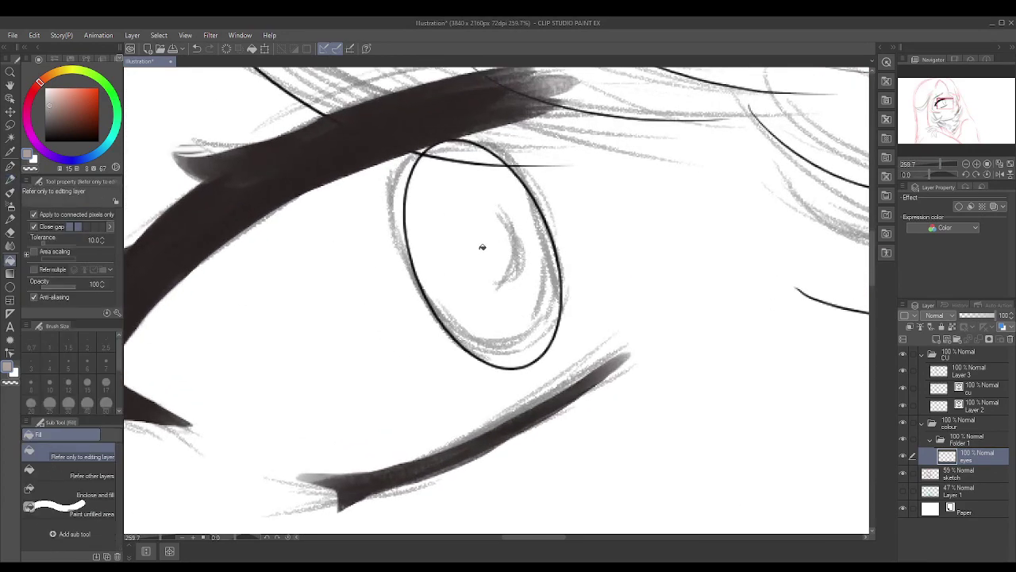
- Fill the iris ellipse with greyish mauve on the eyes layer, using the fill that refers to other layers
{"action": "key", "text": "g"}
{"action": "left_click", "coordinate": [476, 254]}
{"action": "left_click", "coordinate": [902, 473]}
{"action": "left_click", "coordinate": [10, 206]}
{"action": "key", "text": "p"}
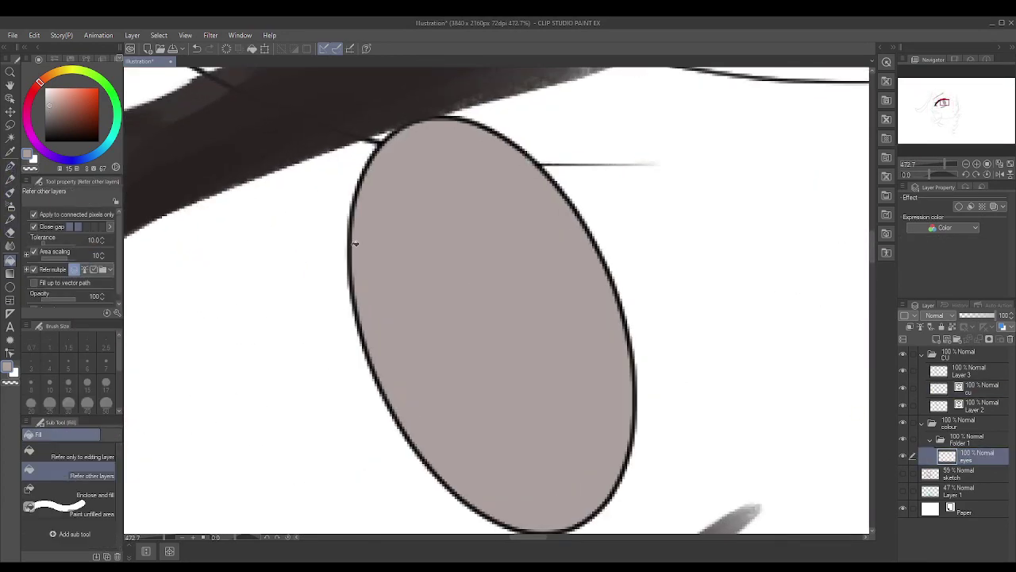
{"action": "scroll", "coordinate": [471, 166], "scroll_direction": "up", "scroll_amount": 3}
{"action": "scroll", "coordinate": [360, 212], "scroll_direction": "down", "scroll_amount": 5}
- Move the visible sketch layer above the CU folder and add a clipped layer above the eyes layer
{"action": "left_click", "coordinate": [902, 473]}
{"action": "left_click_drag", "start_coordinate": [960, 473], "coordinate": [960, 354]}
{"action": "scroll", "coordinate": [522, 250], "scroll_direction": "up", "scroll_amount": 5}
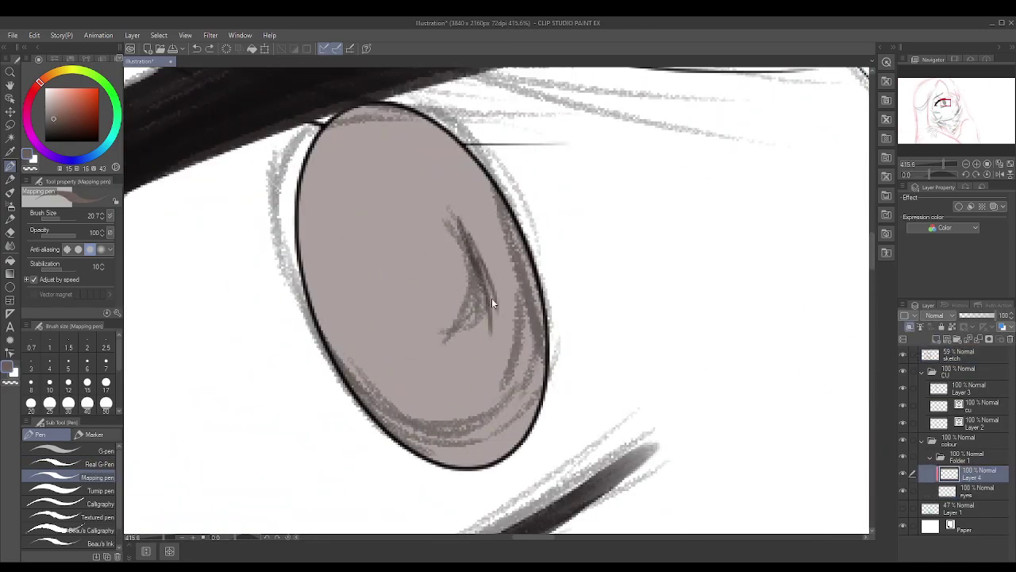
- Outline and fill a dark brown oval pupil inside the iris on the clipped layer with the Mapping pen
{"action": "scroll", "coordinate": [417, 293], "scroll_direction": "down", "scroll_amount": 4}
{"action": "scroll", "coordinate": [420, 291], "scroll_direction": "up", "scroll_amount": 6}
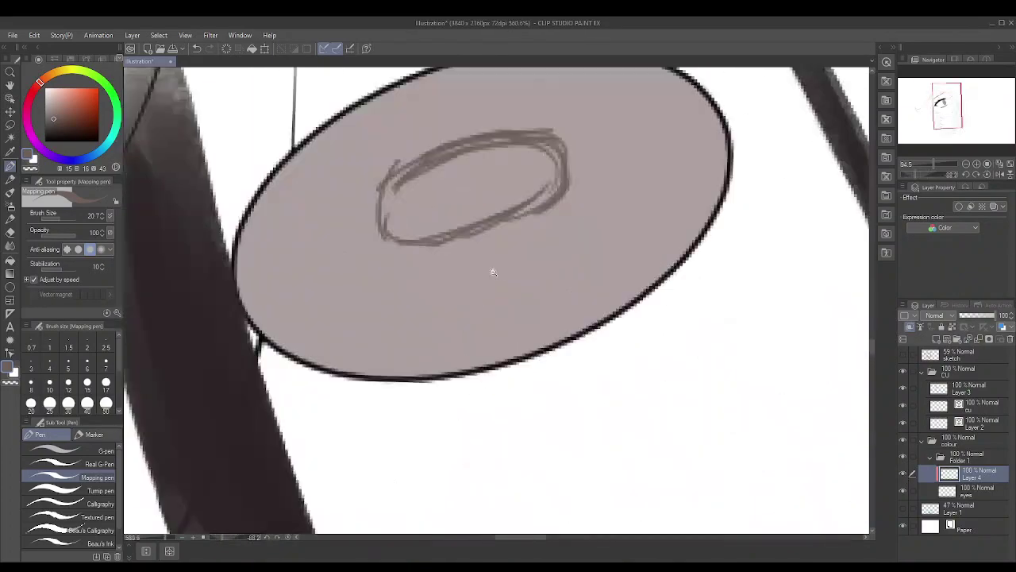
{"action": "mouse_move", "coordinate": [508, 204]}
{"action": "left_mouse_down"}
{"action": "mouse_move", "coordinate": [397, 230]}
{"action": "mouse_move", "coordinate": [465, 170]}
{"action": "mouse_move", "coordinate": [343, 218]}
{"action": "left_mouse_up"}
{"action": "mouse_move", "coordinate": [615, 228]}
{"action": "left_mouse_down"}
{"action": "mouse_move", "coordinate": [475, 165]}
{"action": "mouse_move", "coordinate": [340, 215]}
{"action": "left_mouse_up"}
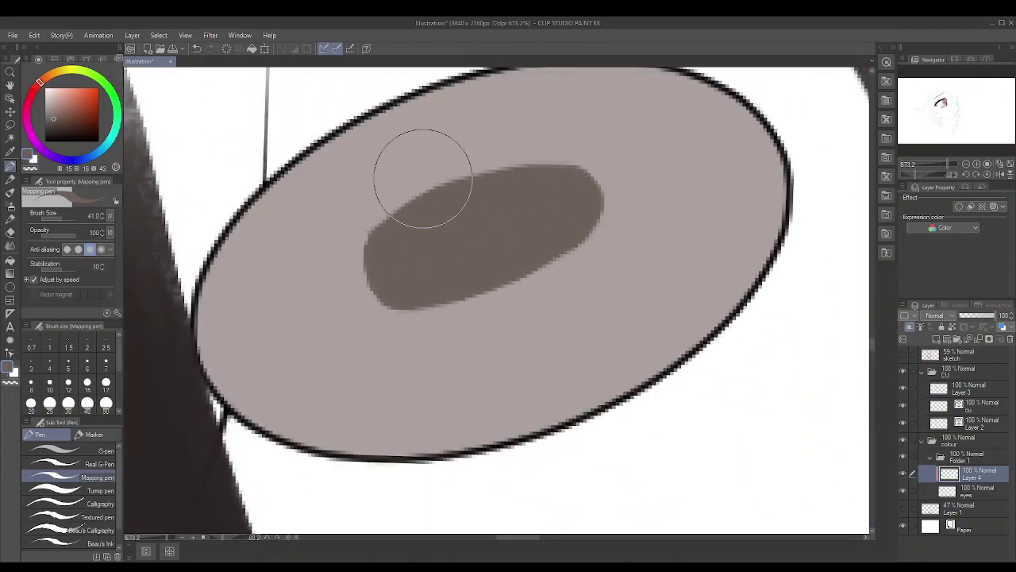
{"action": "scroll", "coordinate": [496, 302], "scroll_direction": "down", "scroll_amount": 4}
{"action": "scroll", "coordinate": [497, 302], "scroll_direction": "up", "scroll_amount": 3}
- Soften the pupil's edges with the Blur tool
{"action": "key", "text": "j"}
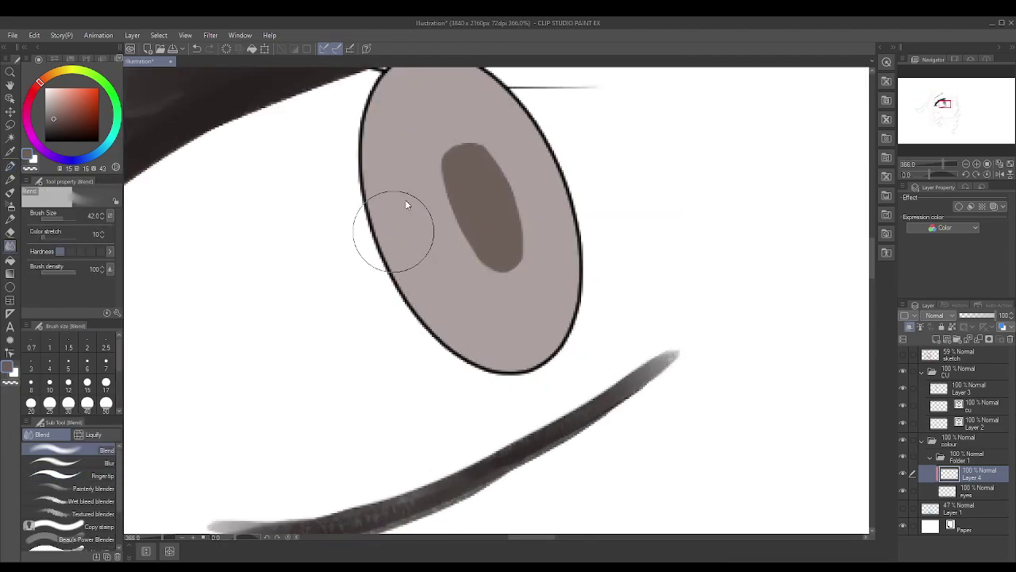
{"action": "left_click", "coordinate": [102, 463]}
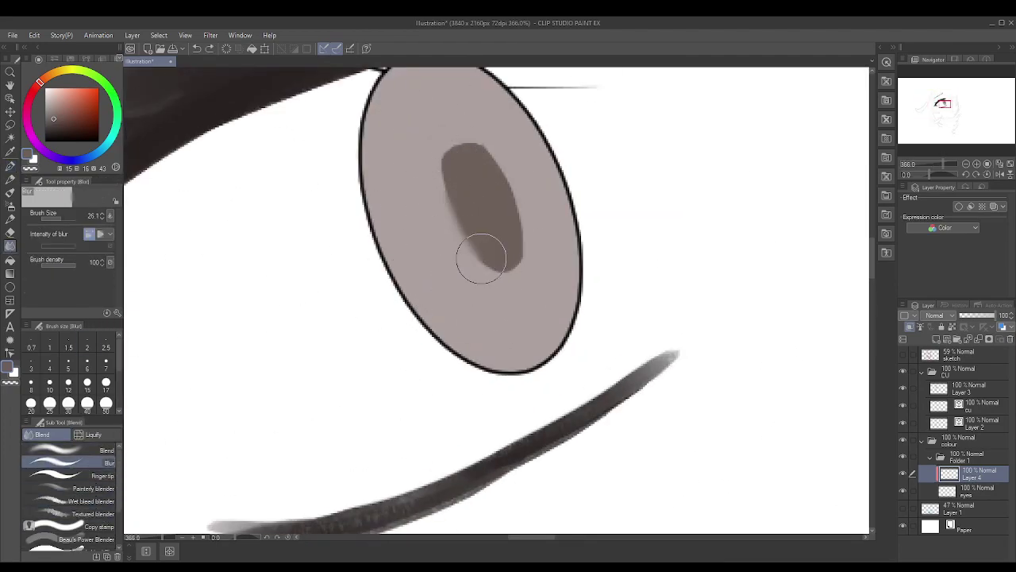
{"action": "key", "text": "ctrl+z"}
{"action": "scroll", "coordinate": [468, 242], "scroll_direction": "down", "scroll_amount": 5}
- Shade the upper iris darker with the Soft airbrush on a new clipped layer beneath the pupil, and save the file as POLTY
{"action": "key", "text": "ctrl+shift+n"}
{"action": "scroll", "coordinate": [338, 344], "scroll_direction": "up", "scroll_amount": 4}
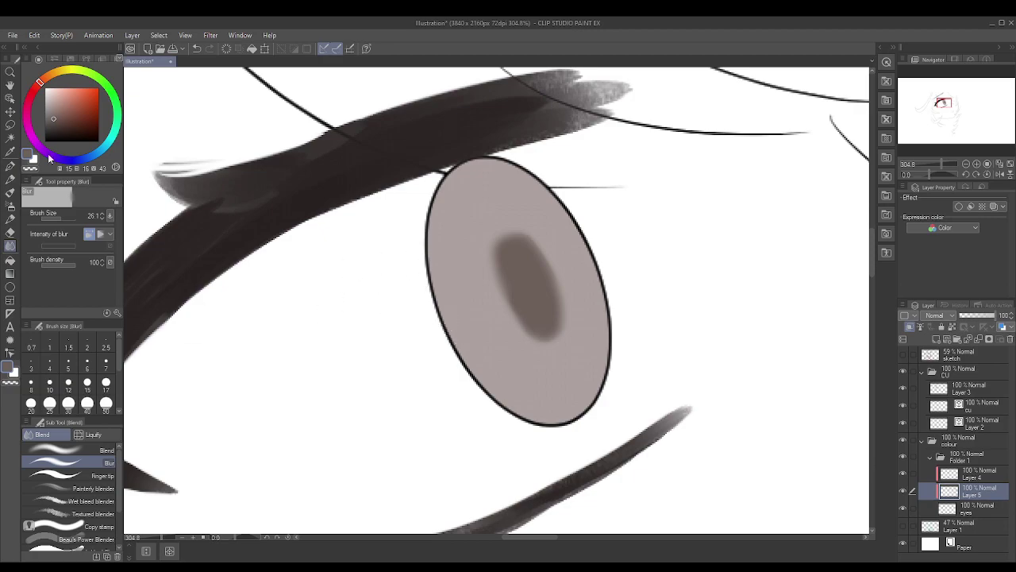
{"action": "key", "text": "b"}
{"action": "scroll", "coordinate": [511, 249], "scroll_direction": "down", "scroll_amount": 3}
{"action": "scroll", "coordinate": [306, 265], "scroll_direction": "up", "scroll_amount": 2}
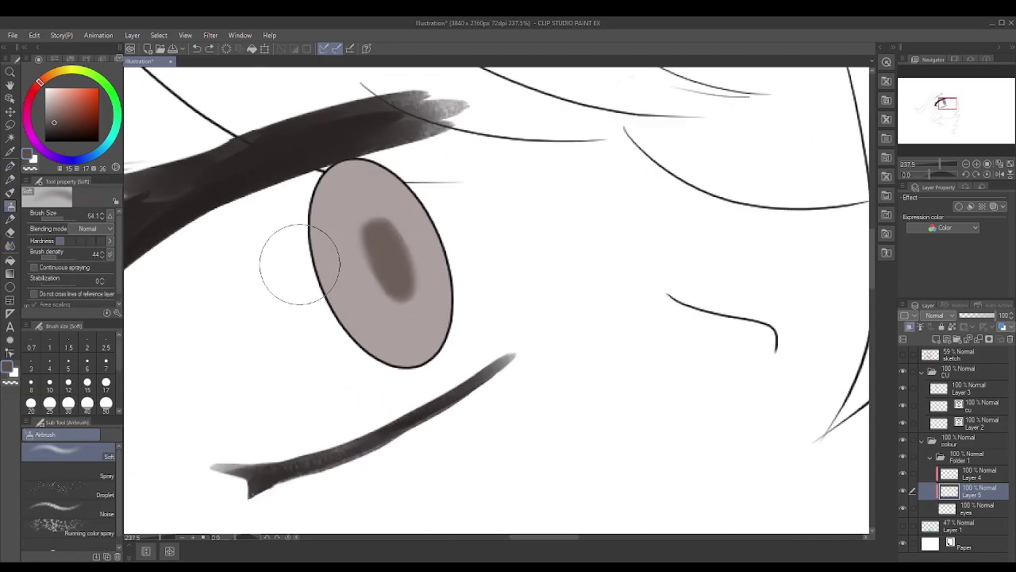
{"action": "left_click_drag", "start_coordinate": [346, 240], "coordinate": [370, 182]}
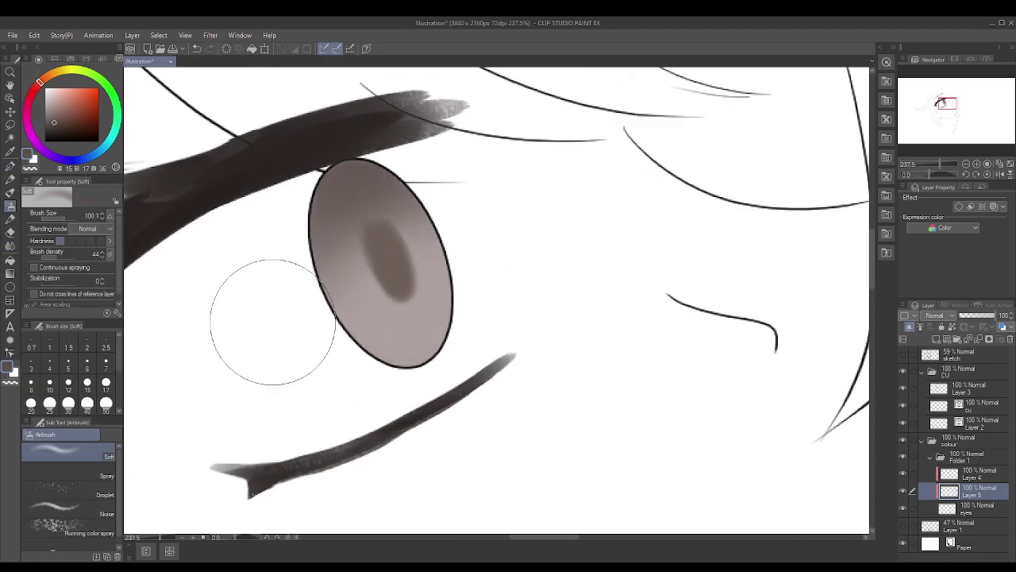
{"action": "scroll", "coordinate": [267, 306], "scroll_direction": "down", "scroll_amount": 3}
{"action": "scroll", "coordinate": [536, 204], "scroll_direction": "up", "scroll_amount": 4}
{"action": "scroll", "coordinate": [498, 386], "scroll_direction": "down", "scroll_amount": 4}
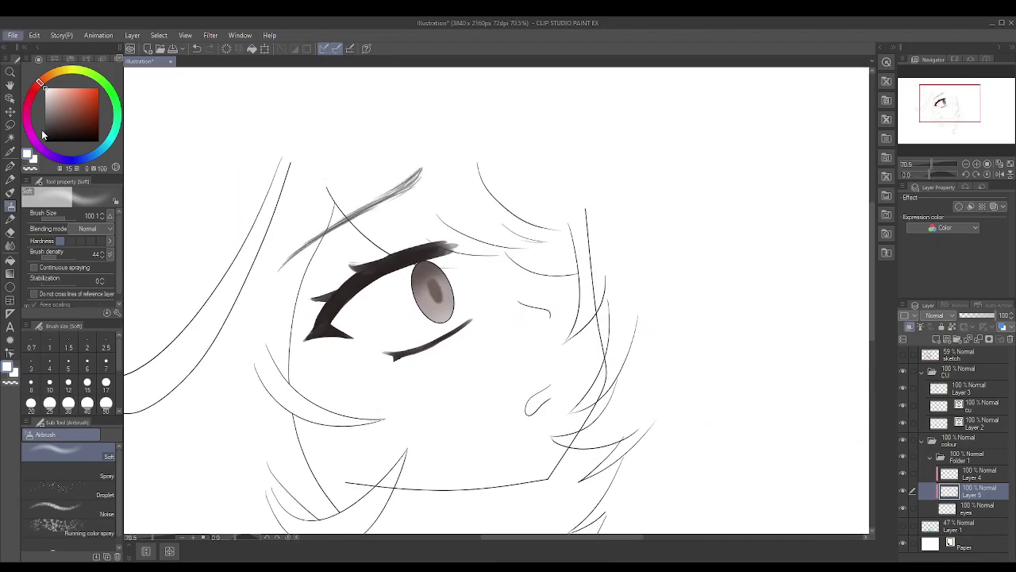
{"action": "scroll", "coordinate": [474, 267], "scroll_direction": "up", "scroll_amount": 4}
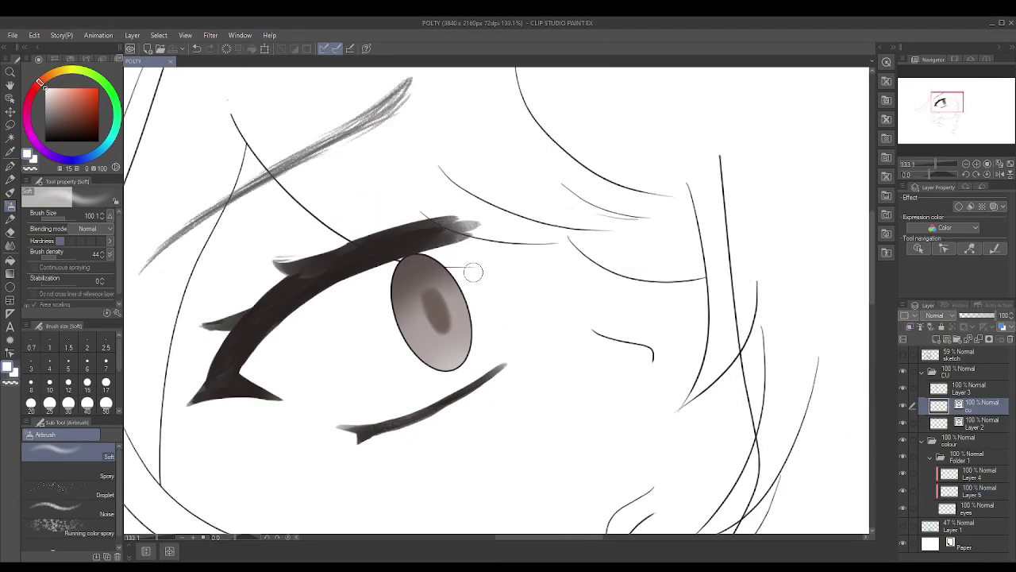
- Move the sketch layer back below the colour folder
{"action": "left_click_drag", "start_coordinate": [952, 354], "coordinate": [953, 508]}
{"action": "scroll", "coordinate": [565, 284], "scroll_direction": "down", "scroll_amount": 5}
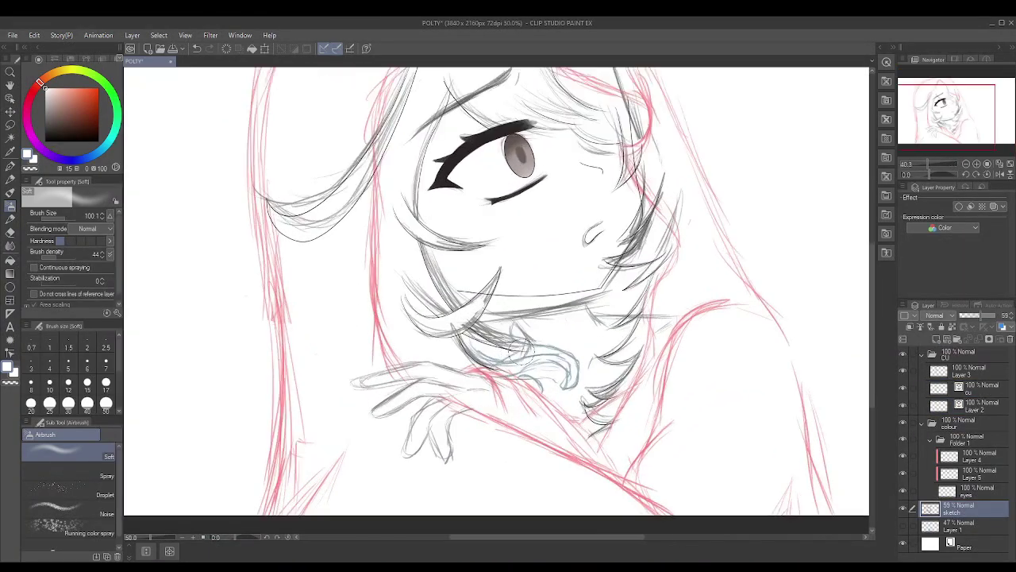
{"action": "left_click_drag", "start_coordinate": [602, 337], "coordinate": [580, 349]}
- Paint a loose dark blue shape under the jaw and down the neck on the sketch layer with a watercolor brush
{"action": "key", "text": "b"}
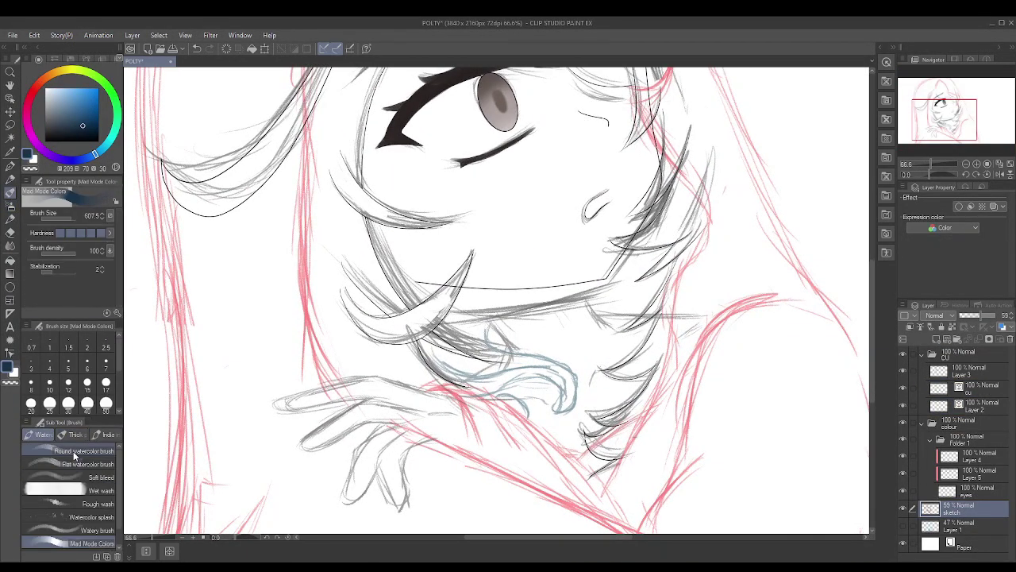
{"action": "left_click_drag", "start_coordinate": [421, 293], "coordinate": [371, 211]}
{"action": "mouse_move", "coordinate": [383, 250]}
{"action": "left_mouse_down"}
{"action": "mouse_move", "coordinate": [532, 347]}
{"action": "mouse_move", "coordinate": [485, 333]}
{"action": "mouse_move", "coordinate": [520, 397]}
{"action": "left_mouse_up"}
{"action": "scroll", "coordinate": [397, 269], "scroll_direction": "down", "scroll_amount": 1}
{"action": "scroll", "coordinate": [508, 318], "scroll_direction": "down", "scroll_amount": 3}
{"action": "scroll", "coordinate": [508, 317], "scroll_direction": "up", "scroll_amount": 3}
- Ink the curling lock of hair below the jaw on the cu vector layer with the Mapping pen at size 25
{"action": "left_click", "coordinate": [964, 420]}
{"action": "left_click", "coordinate": [921, 423]}
{"action": "left_click", "coordinate": [970, 393]}
{"action": "scroll", "coordinate": [397, 278], "scroll_direction": "up", "scroll_amount": 4}
{"action": "key", "text": "p"}
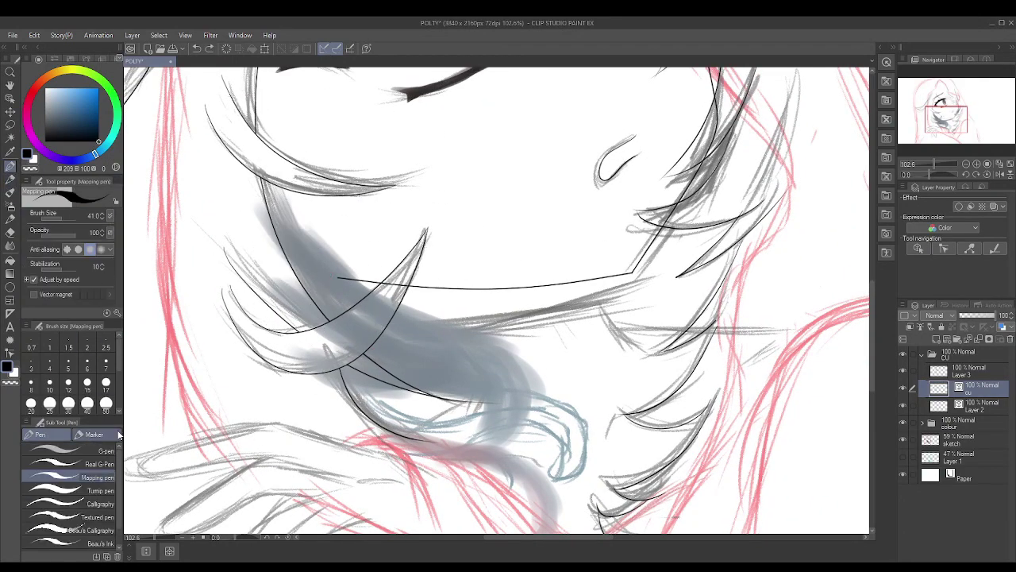
{"action": "left_click_drag", "start_coordinate": [287, 211], "coordinate": [275, 185]}
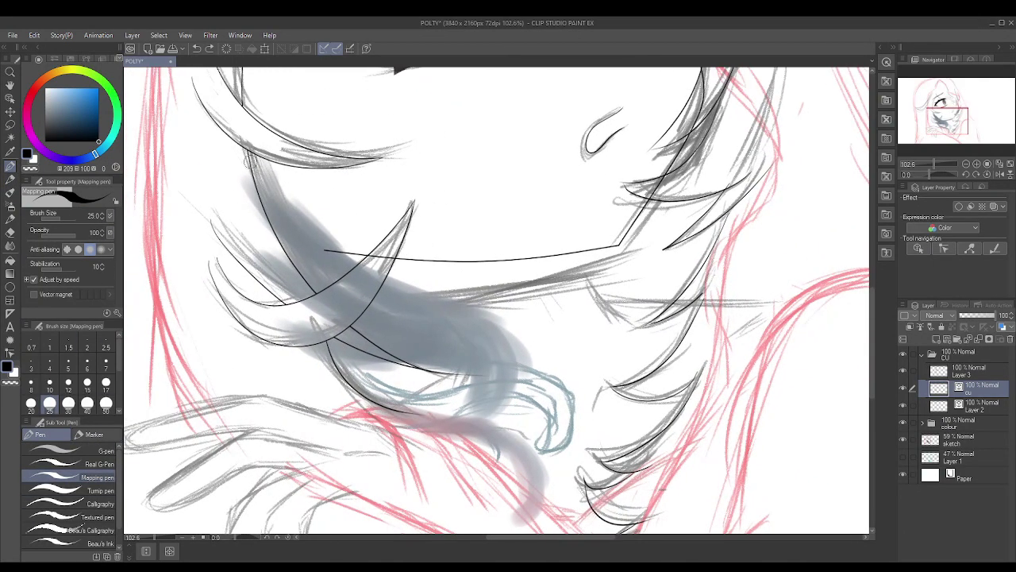
{"action": "scroll", "coordinate": [266, 179], "scroll_direction": "up", "scroll_amount": 4}
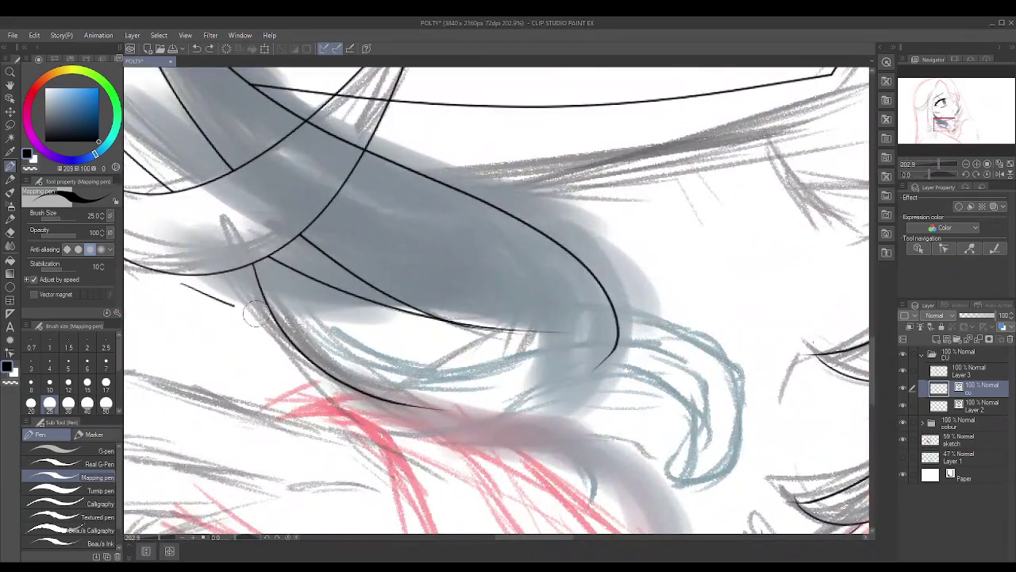
- Ink the lower wavy lock ends, the neck lines under the jaw and the shoulder line behind the hair
{"action": "scroll", "coordinate": [618, 349], "scroll_direction": "down", "scroll_amount": 2}
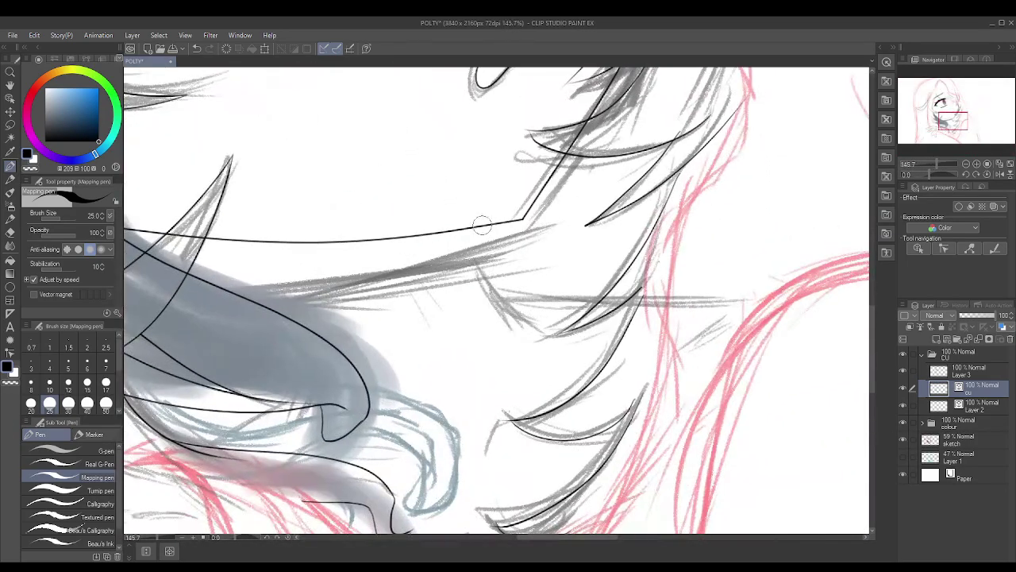
{"action": "left_click_drag", "start_coordinate": [486, 228], "coordinate": [572, 179]}
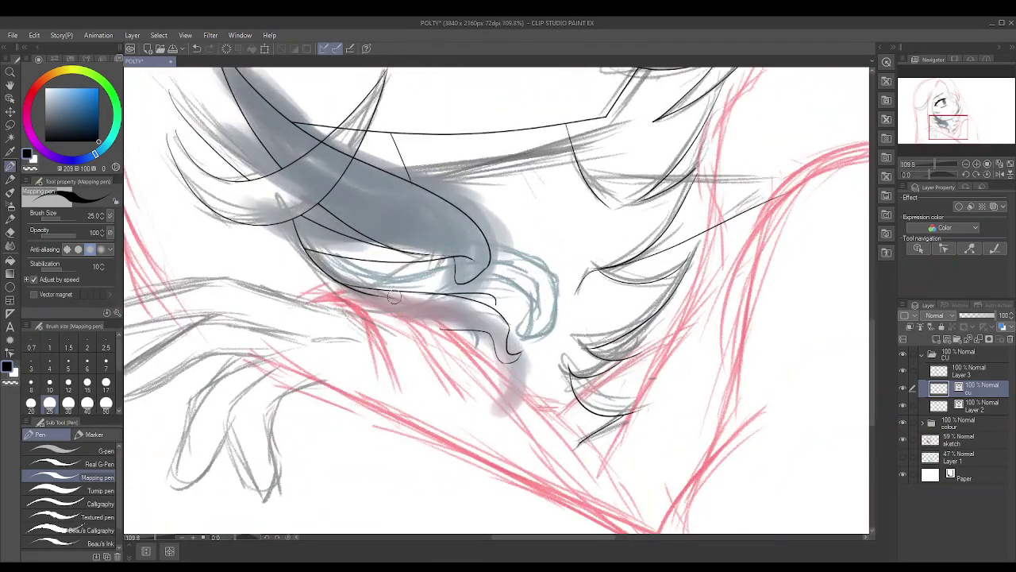
{"action": "left_click", "coordinate": [902, 457]}
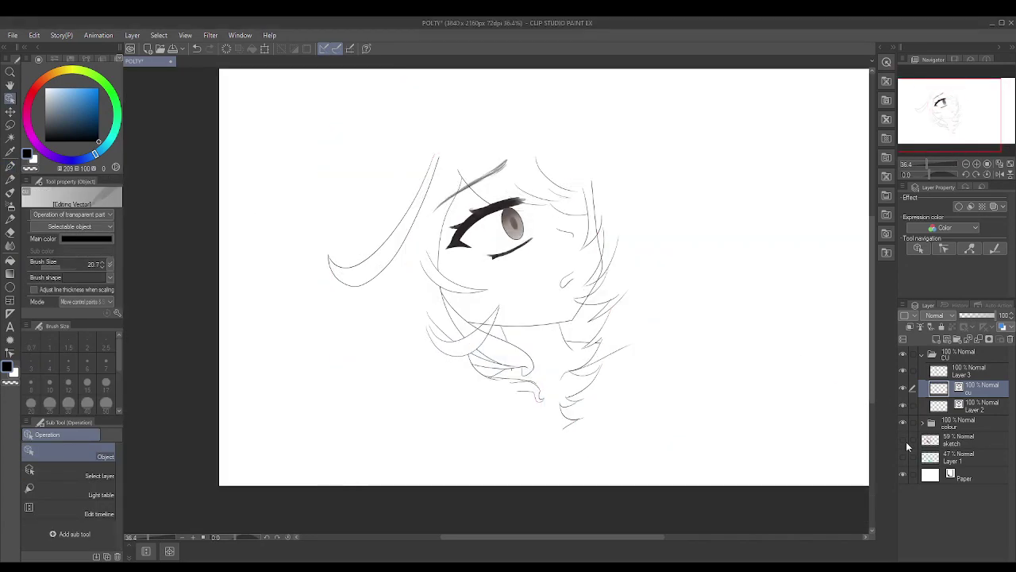
- Try several Decoration brushes, including Braid and Simple frill, with test strokes over the drawing, undoing each one
{"action": "left_click_drag", "start_coordinate": [902, 439], "coordinate": [903, 456]}
{"action": "left_click", "coordinate": [10, 219]}
{"action": "left_click", "coordinate": [40, 448]}
{"action": "left_click", "coordinate": [107, 506]}
{"action": "left_click", "coordinate": [75, 447]}
{"action": "left_click_drag", "start_coordinate": [261, 154], "coordinate": [433, 345]}
{"action": "key", "text": "ctrl+z"}
{"action": "left_click_drag", "start_coordinate": [607, 231], "coordinate": [722, 261]}
{"action": "key", "text": "ctrl+z"}
{"action": "left_click_drag", "start_coordinate": [584, 167], "coordinate": [565, 436]}
{"action": "key", "text": "ctrl+z"}
{"action": "left_click", "coordinate": [107, 434]}
{"action": "left_click", "coordinate": [54, 489]}
{"action": "left_click_drag", "start_coordinate": [647, 238], "coordinate": [560, 456]}
{"action": "key", "text": "ctrl+z"}
{"action": "left_click", "coordinate": [54, 477]}
{"action": "left_click_drag", "start_coordinate": [627, 270], "coordinate": [555, 453]}
{"action": "key", "text": "ctrl+z"}
{"action": "left_click_drag", "start_coordinate": [401, 385], "coordinate": [555, 460]}
{"action": "key", "text": "ctrl+z"}
- Try the Simple frill at different thicknesses and the Lace brush with more test strokes, removing them again
{"action": "left_click_drag", "start_coordinate": [54, 272], "coordinate": [62, 273]}
{"action": "scroll", "coordinate": [459, 413], "scroll_direction": "up", "scroll_amount": 5}
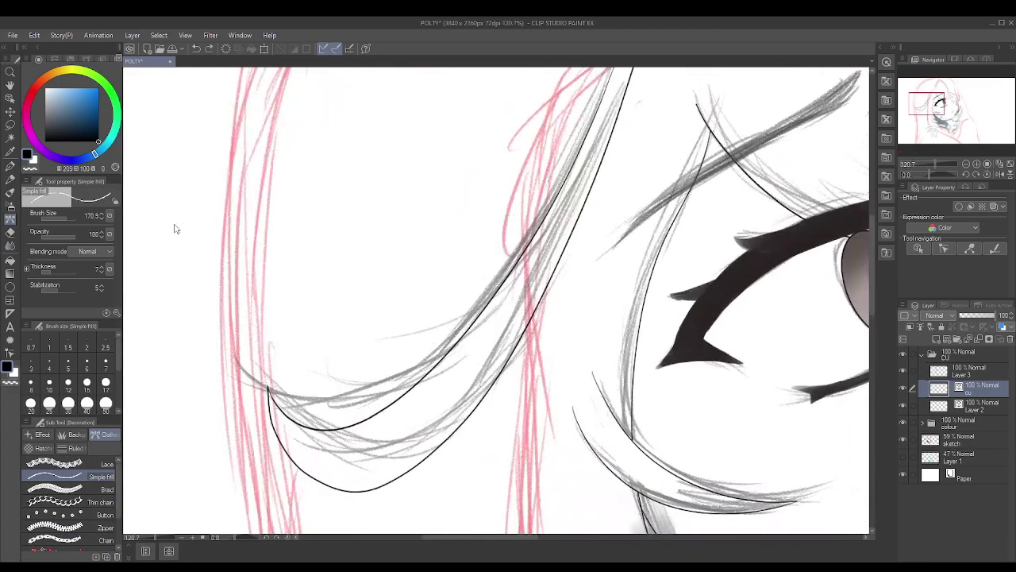
{"action": "scroll", "coordinate": [459, 413], "scroll_direction": "down", "scroll_amount": 4}
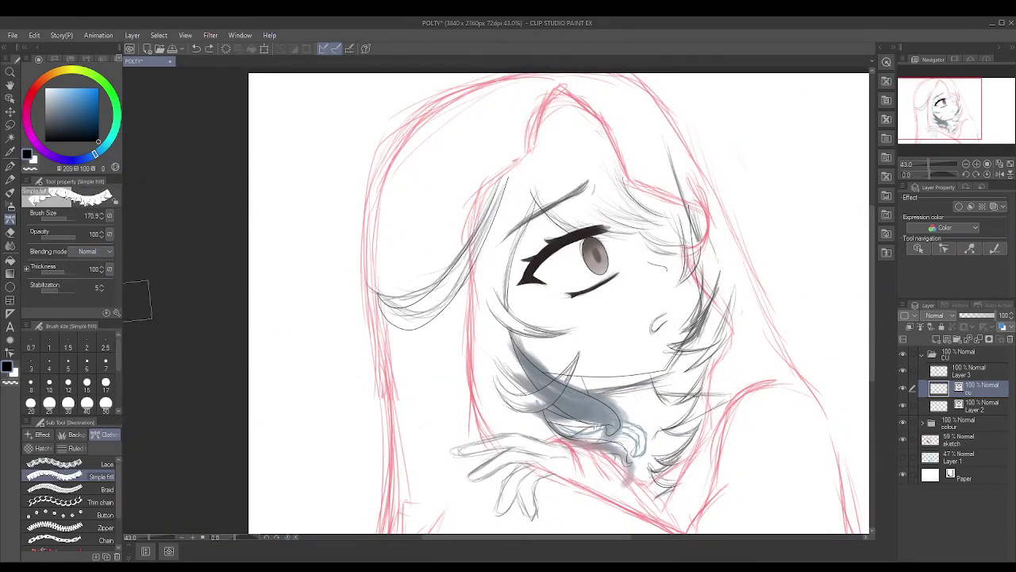
{"action": "scroll", "coordinate": [116, 481], "scroll_direction": "down", "scroll_amount": 2}
{"action": "scroll", "coordinate": [114, 501], "scroll_direction": "up", "scroll_amount": 1}
{"action": "left_click", "coordinate": [71, 463]}
{"action": "scroll", "coordinate": [476, 317], "scroll_direction": "down", "scroll_amount": 2}
{"action": "left_click_drag", "start_coordinate": [472, 198], "coordinate": [517, 204]}
{"action": "left_click_drag", "start_coordinate": [550, 181], "coordinate": [551, 184]}
{"action": "left_click_drag", "start_coordinate": [545, 243], "coordinate": [516, 302]}
{"action": "left_click_drag", "start_coordinate": [540, 266], "coordinate": [635, 261]}
{"action": "key", "text": "ctrl+z"}
{"action": "key", "text": "ctrl+z"}
{"action": "key", "text": "ctrl+z"}
{"action": "left_click_drag", "start_coordinate": [512, 170], "coordinate": [612, 204]}
{"action": "left_click_drag", "start_coordinate": [512, 246], "coordinate": [681, 293]}
{"action": "key", "text": "Delete"}
- Try to ink the hood opening's outline around the face on new vector Layer 6 with the Mapping pen
{"action": "key", "text": "p"}
{"action": "scroll", "coordinate": [476, 317], "scroll_direction": "up", "scroll_amount": 2}
{"action": "key", "text": "ctrl+z"}
{"action": "scroll", "coordinate": [457, 207], "scroll_direction": "down", "scroll_amount": 1}
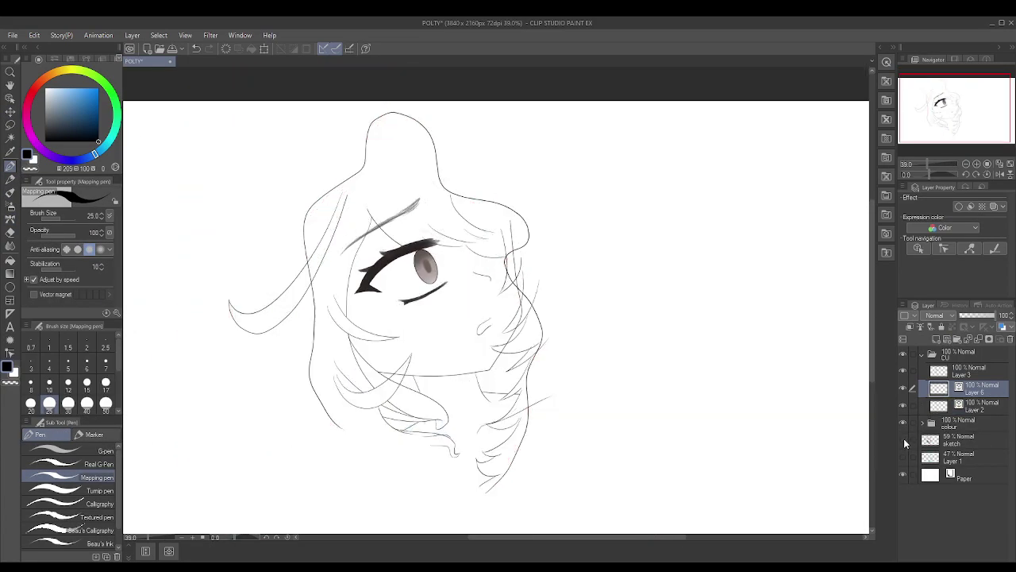
{"action": "scroll", "coordinate": [489, 409], "scroll_direction": "up", "scroll_amount": 2}
{"action": "left_click_drag", "start_coordinate": [497, 213], "coordinate": [524, 300]}
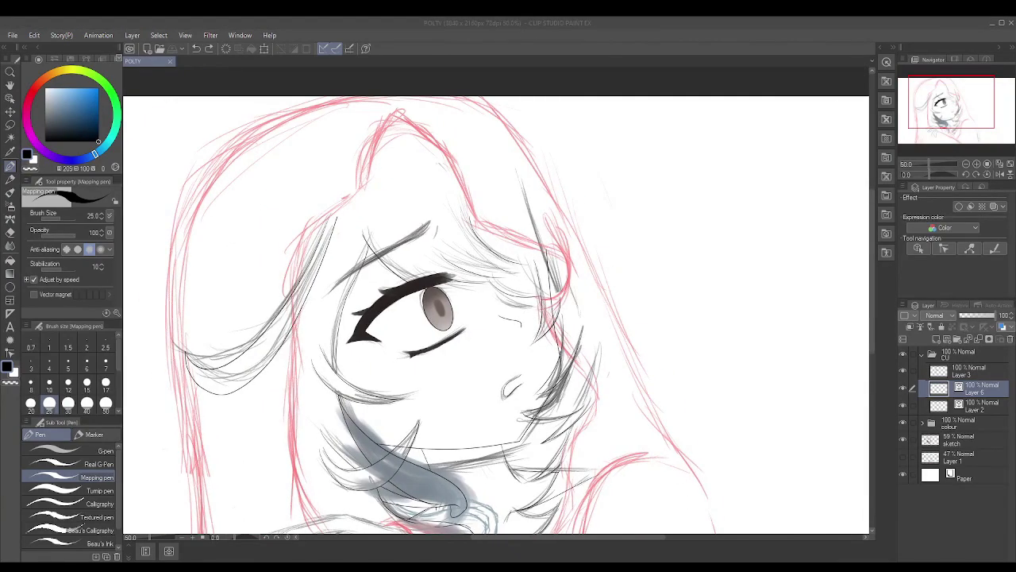
- Ink the short cloak fold near the canvas's lower edge and the long lower edge of the forearm on Layer 6
{"action": "scroll", "coordinate": [497, 301], "scroll_direction": "down", "scroll_amount": 2}
{"action": "scroll", "coordinate": [561, 339], "scroll_direction": "down", "scroll_amount": 1}
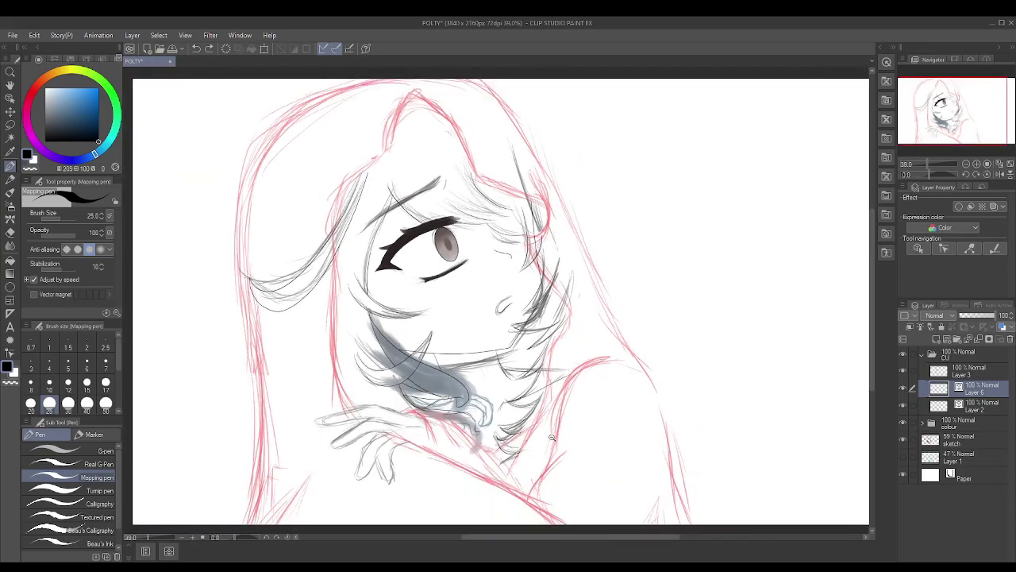
{"action": "scroll", "coordinate": [561, 339], "scroll_direction": "down", "scroll_amount": 2}
{"action": "scroll", "coordinate": [560, 339], "scroll_direction": "up", "scroll_amount": 2}
{"action": "scroll", "coordinate": [561, 339], "scroll_direction": "up", "scroll_amount": 1}
{"action": "scroll", "coordinate": [352, 386], "scroll_direction": "up", "scroll_amount": 1}
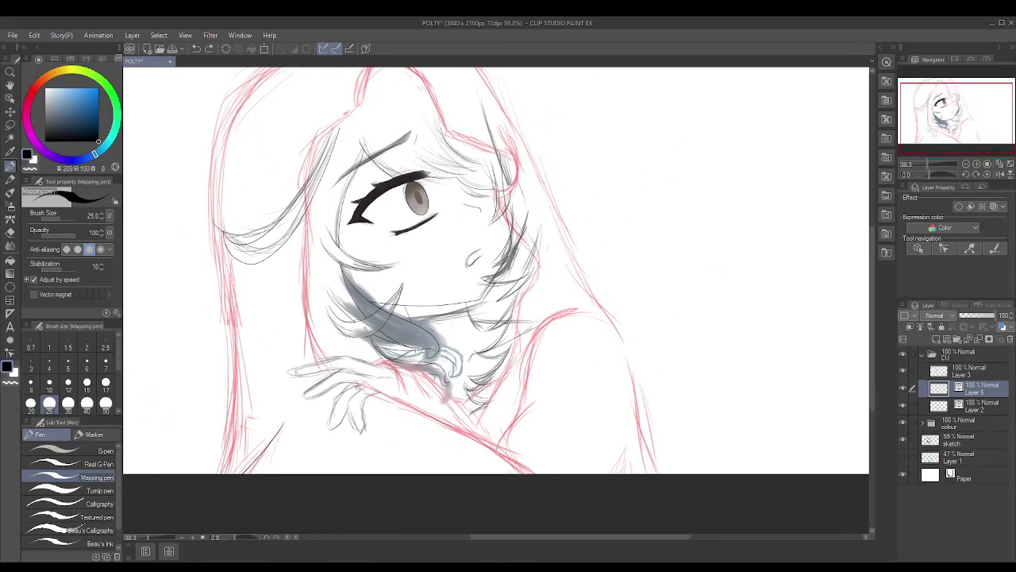
{"action": "scroll", "coordinate": [370, 391], "scroll_direction": "up", "scroll_amount": 3}
{"action": "scroll", "coordinate": [371, 392], "scroll_direction": "down", "scroll_amount": 2}
{"action": "left_click_drag", "start_coordinate": [652, 300], "coordinate": [548, 465]}
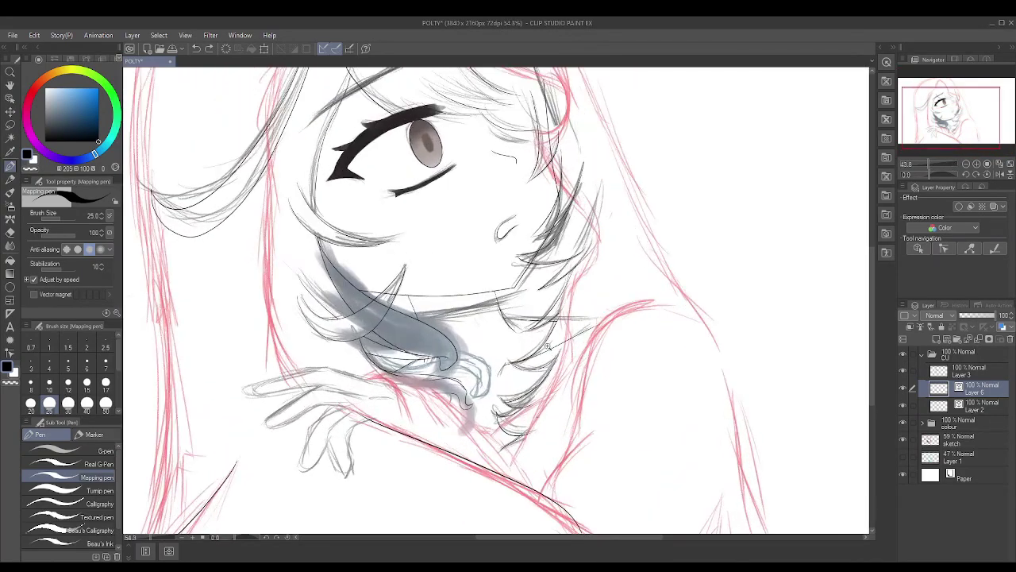
- Ink the shoulder edge and sleeve folds, and erase the part of the shoulder line crossing the hair locks on Layer 2
{"action": "scroll", "coordinate": [504, 463], "scroll_direction": "up", "scroll_amount": 2}
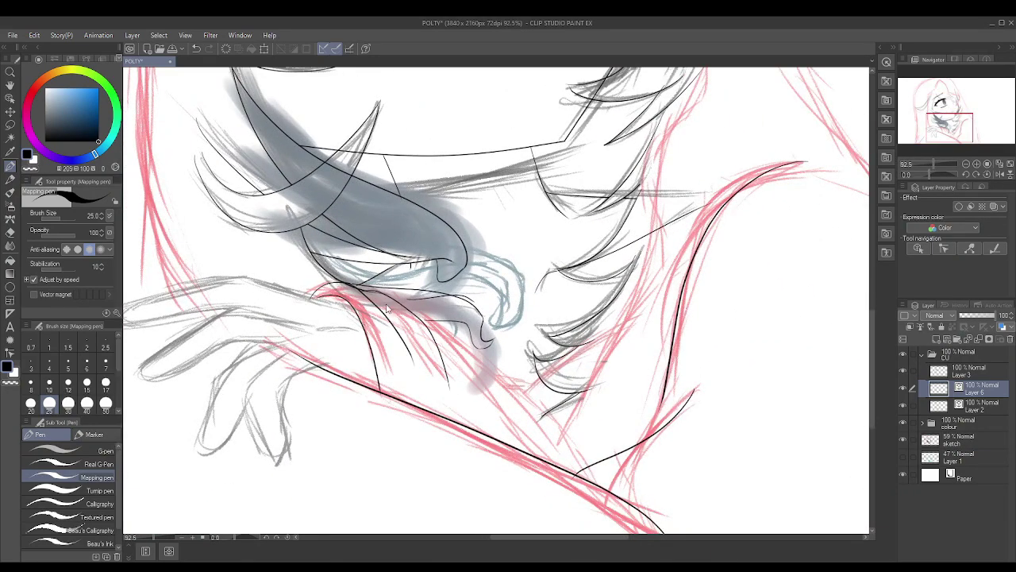
{"action": "scroll", "coordinate": [566, 460], "scroll_direction": "down", "scroll_amount": 2}
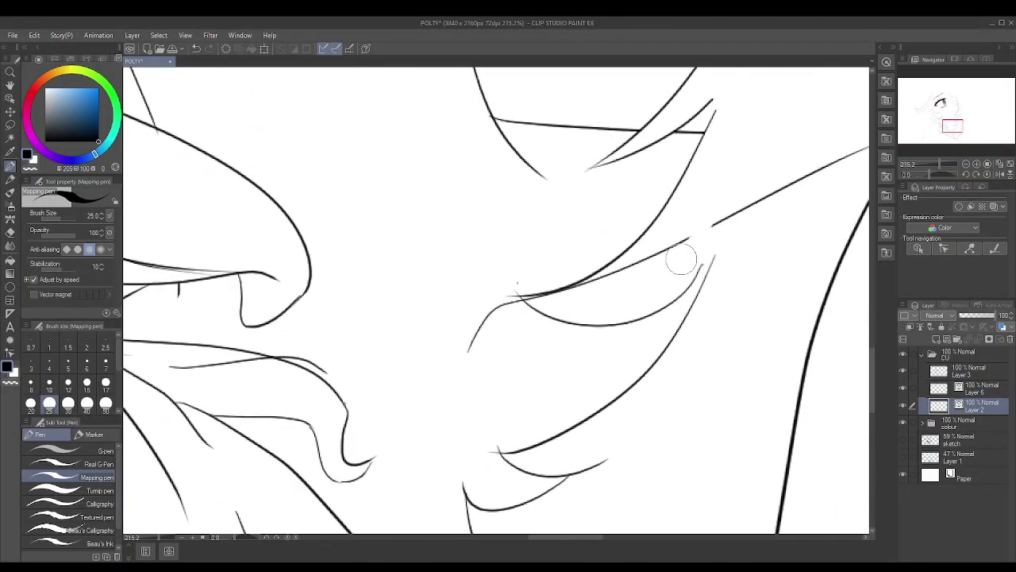
{"action": "scroll", "coordinate": [363, 366], "scroll_direction": "down", "scroll_amount": 1}
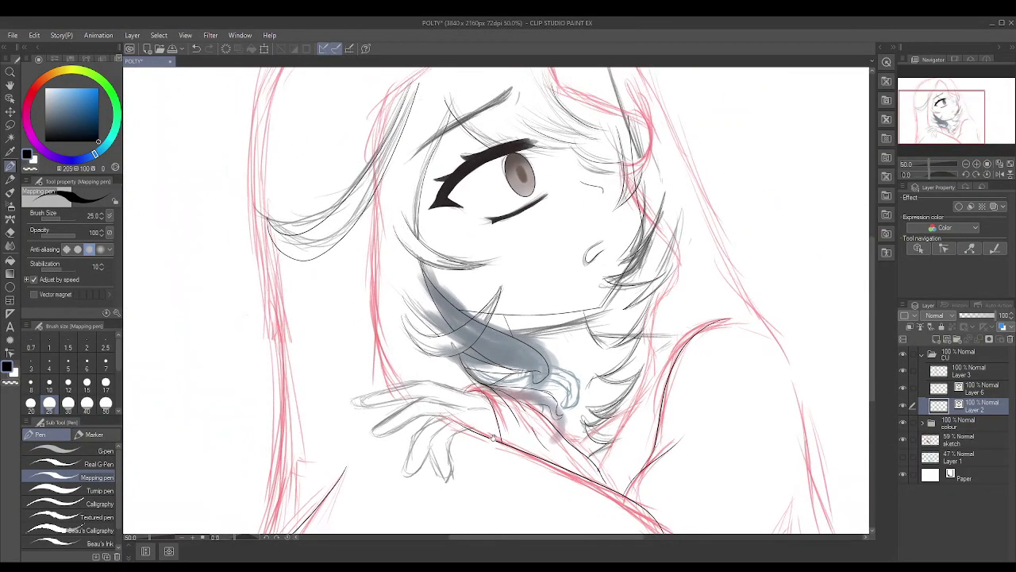
- Ink the outlines of the hand's two extended fingers on a new vector layer above Layer 2
{"action": "left_click", "coordinate": [950, 343]}
{"action": "scroll", "coordinate": [485, 397], "scroll_direction": "up", "scroll_amount": 3}
{"action": "scroll", "coordinate": [466, 362], "scroll_direction": "up", "scroll_amount": 3}
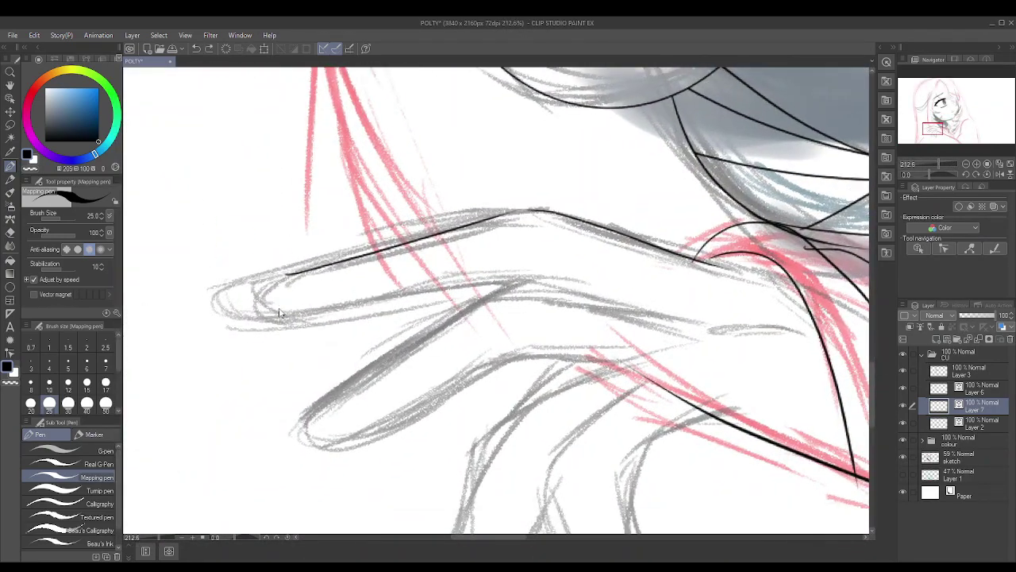
{"action": "left_click_drag", "start_coordinate": [267, 302], "coordinate": [699, 312]}
{"action": "left_click_drag", "start_coordinate": [445, 253], "coordinate": [621, 296]}
{"action": "scroll", "coordinate": [330, 385], "scroll_direction": "up", "scroll_amount": 2}
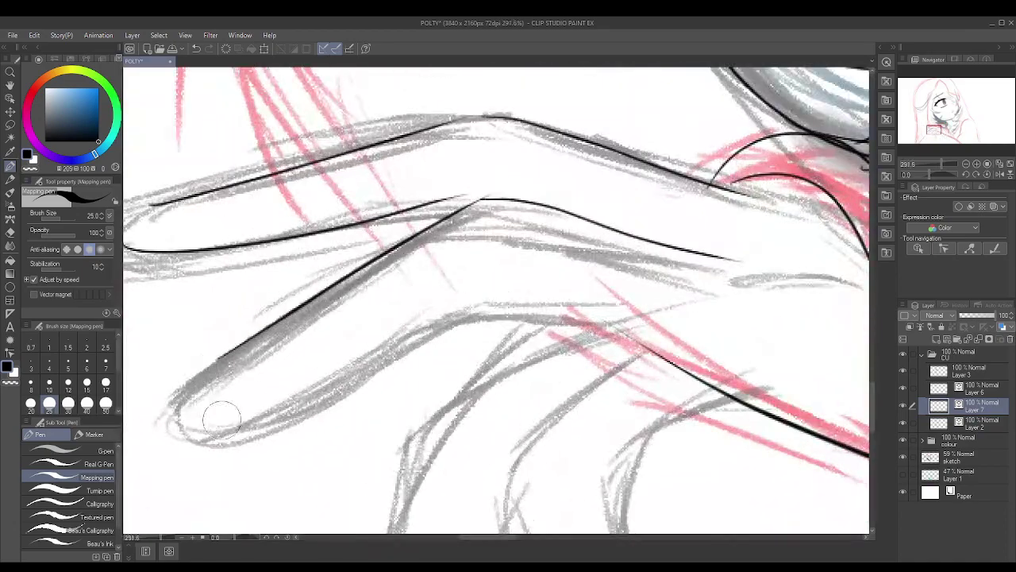
{"action": "scroll", "coordinate": [492, 282], "scroll_direction": "down", "scroll_amount": 2}
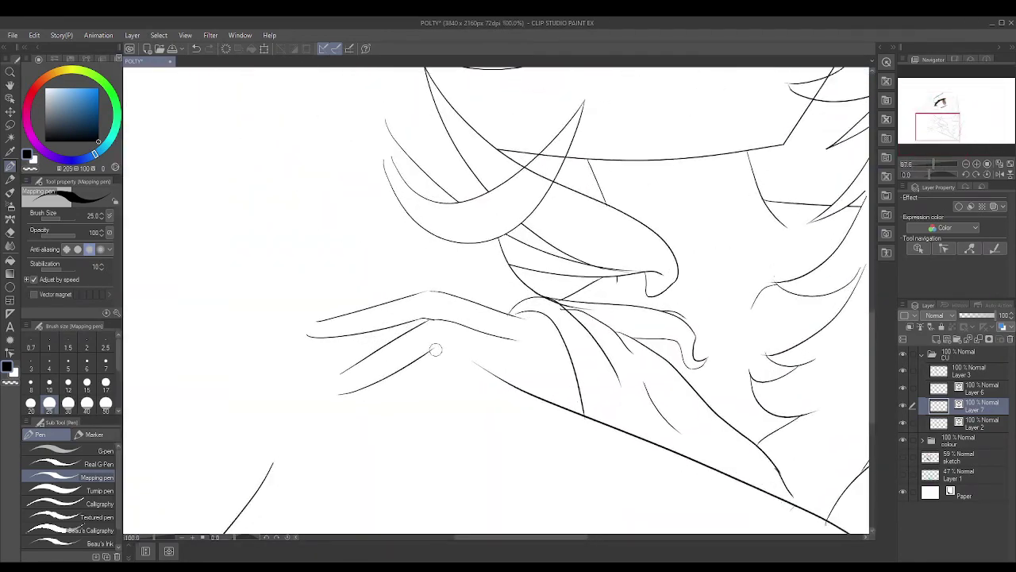
- Ink the bent third finger from the knuckle down and rough in the little finger beside it
{"action": "left_click_drag", "start_coordinate": [547, 217], "coordinate": [383, 263]}
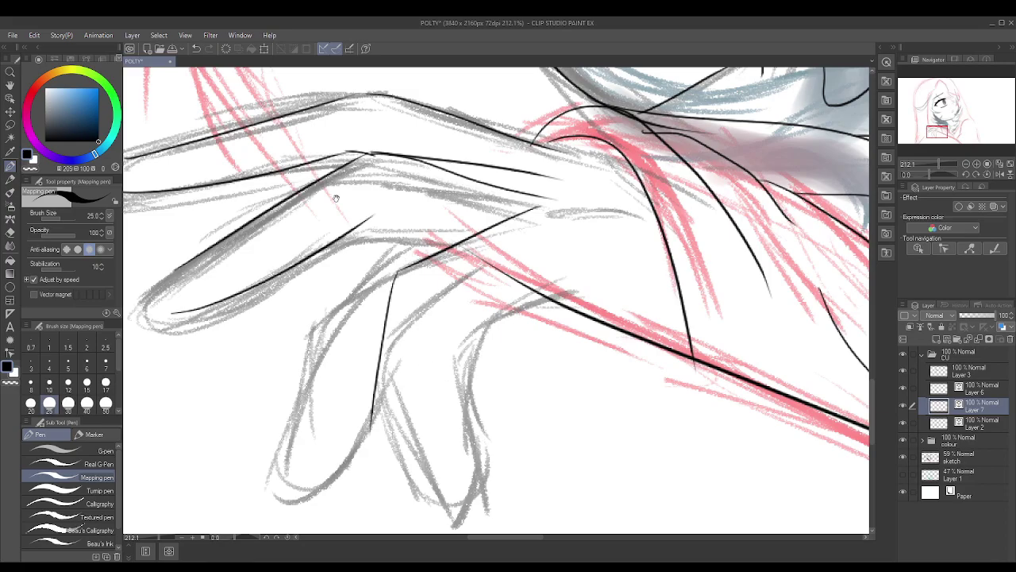
{"action": "left_click_drag", "start_coordinate": [528, 258], "coordinate": [407, 397]}
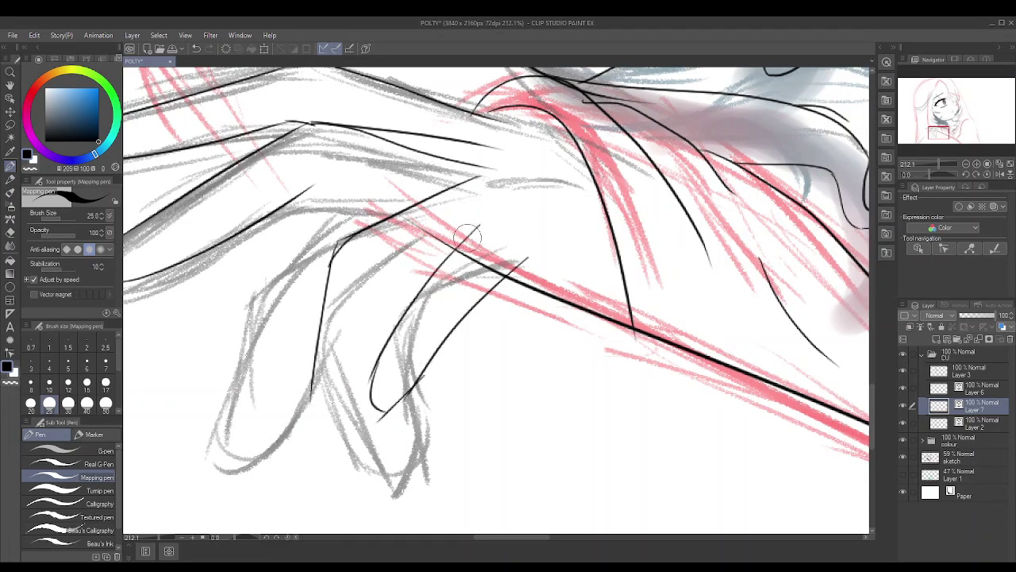
{"action": "left_click_drag", "start_coordinate": [388, 170], "coordinate": [294, 460]}
{"action": "left_click_drag", "start_coordinate": [583, 204], "coordinate": [610, 179]}
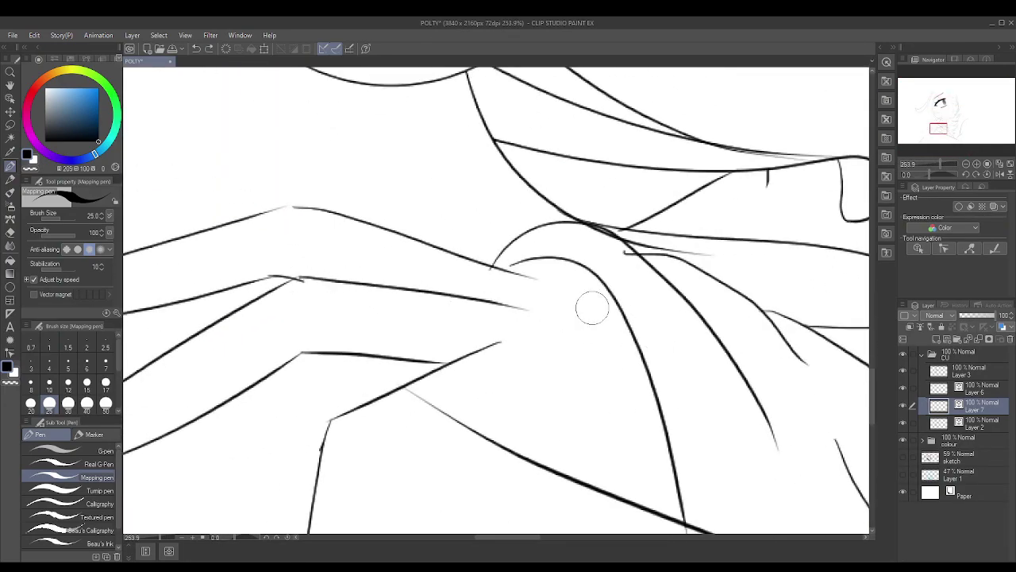
- Add a short wrist crease, close the rounded fingertips and outline the two lower bent fingers
{"action": "left_click_drag", "start_coordinate": [433, 461], "coordinate": [488, 391]}
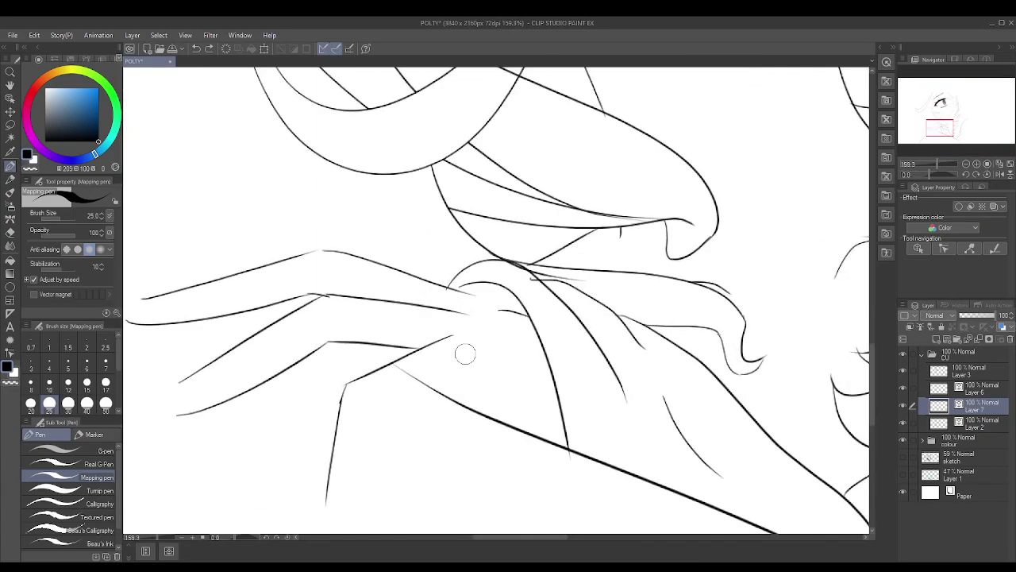
{"action": "left_click_drag", "start_coordinate": [485, 295], "coordinate": [546, 257]}
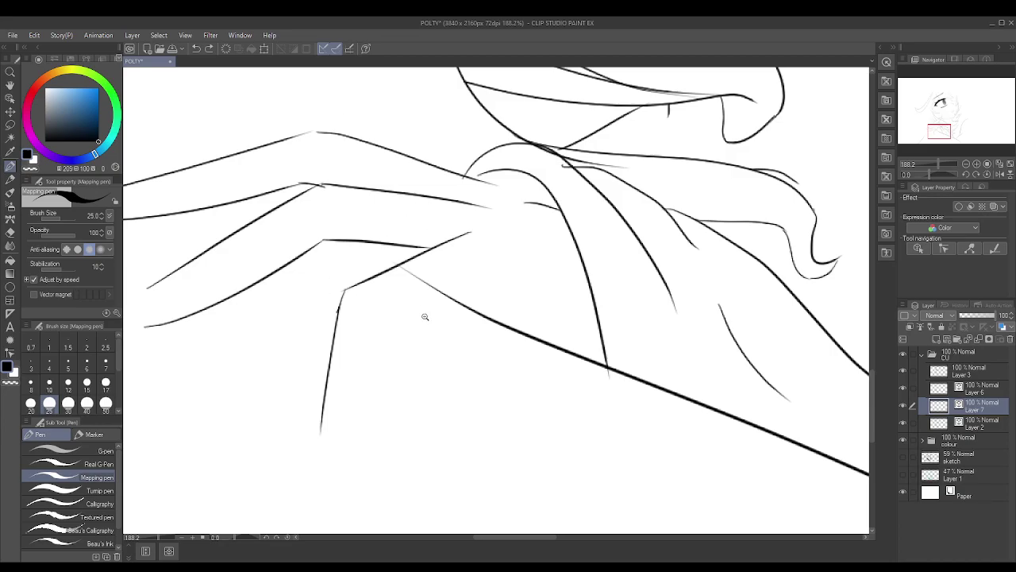
{"action": "left_click_drag", "start_coordinate": [493, 185], "coordinate": [529, 160]}
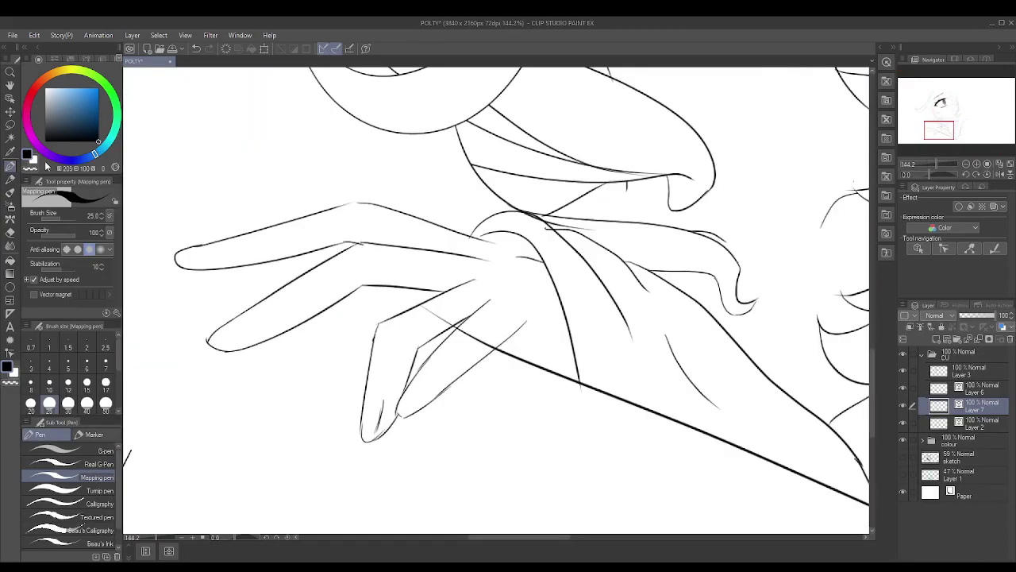
- Adjust the third finger's vector lines with the Object tool and remove the little finger's strokes
{"action": "key", "text": "o"}
{"action": "scroll", "coordinate": [406, 398], "scroll_direction": "up", "scroll_amount": 5}
{"action": "left_click", "coordinate": [429, 306]}
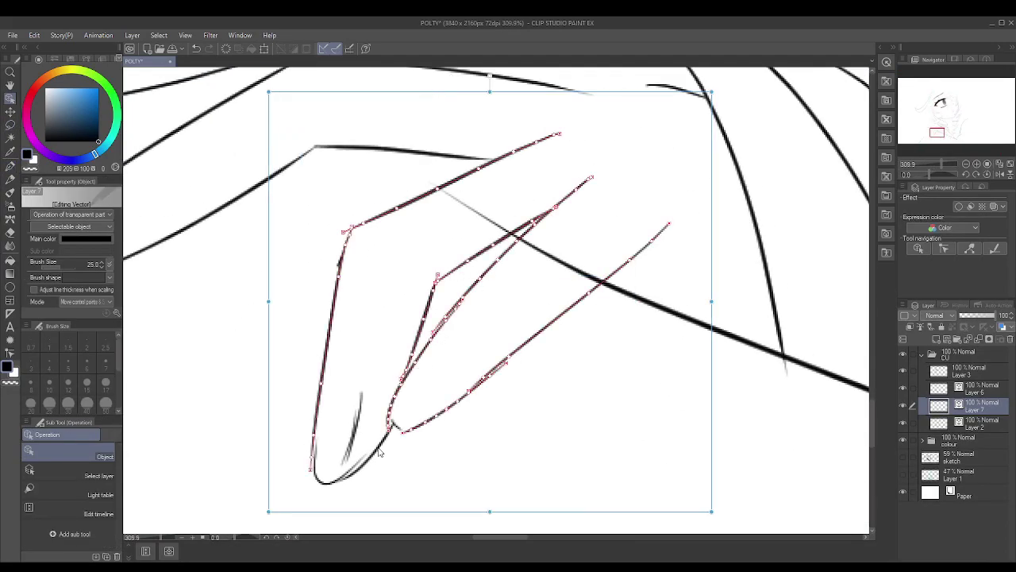
{"action": "scroll", "coordinate": [378, 450], "scroll_direction": "down", "scroll_amount": 3}
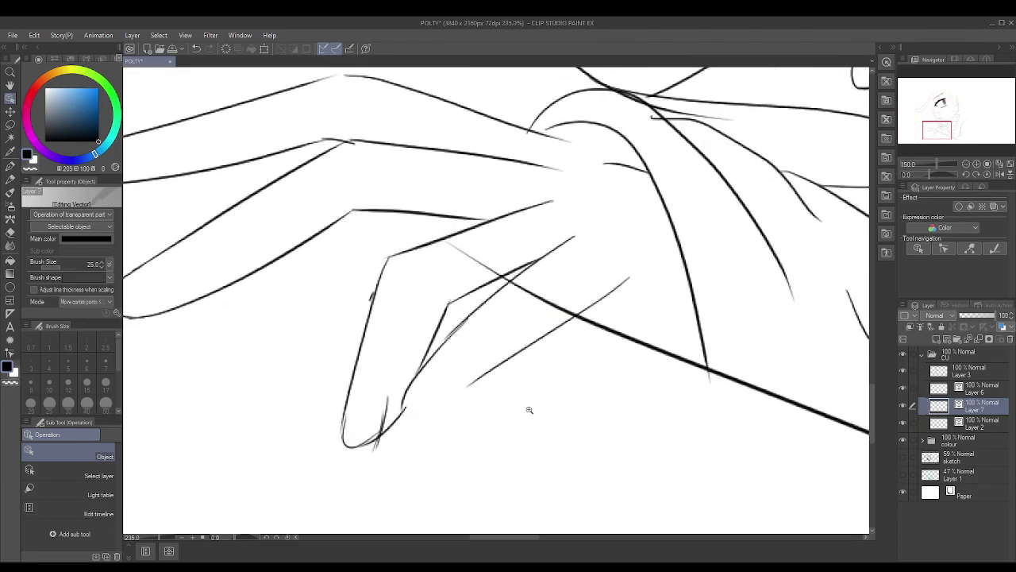
{"action": "key", "text": "p"}
{"action": "scroll", "coordinate": [530, 410], "scroll_direction": "down", "scroll_amount": 2}
{"action": "scroll", "coordinate": [571, 283], "scroll_direction": "up", "scroll_amount": 3}
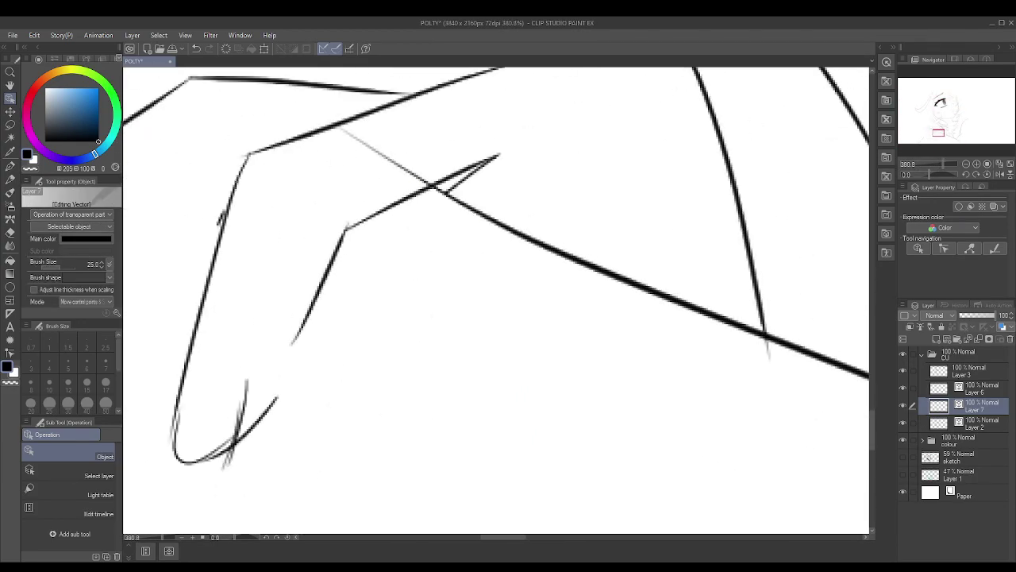
- Redraw the little finger with a bent knuckle, a rounded tip and a fingernail using the Mapping pen
{"action": "scroll", "coordinate": [368, 199], "scroll_direction": "down", "scroll_amount": 3}
{"action": "scroll", "coordinate": [477, 285], "scroll_direction": "up", "scroll_amount": 2}
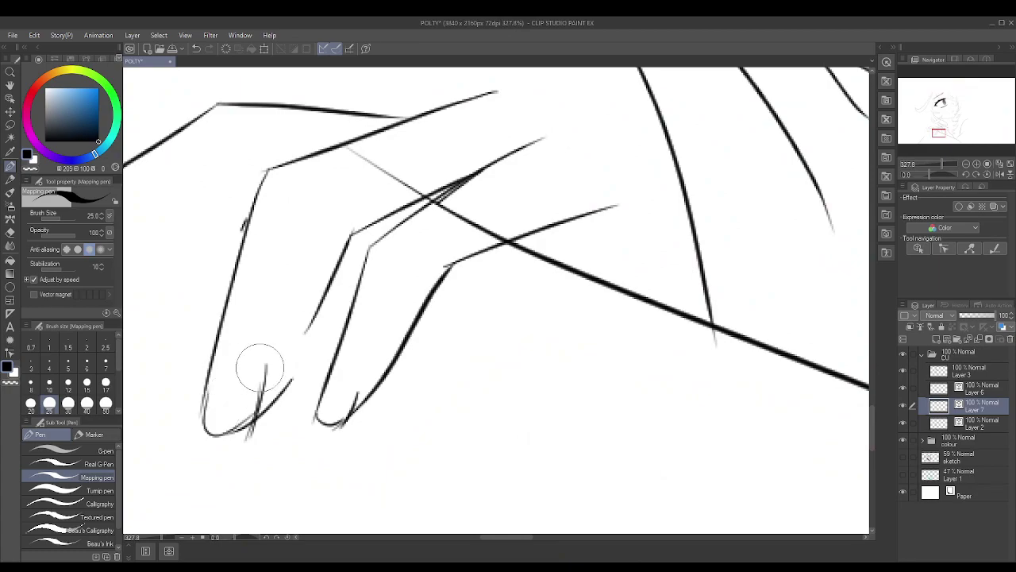
{"action": "scroll", "coordinate": [254, 439], "scroll_direction": "up", "scroll_amount": 2}
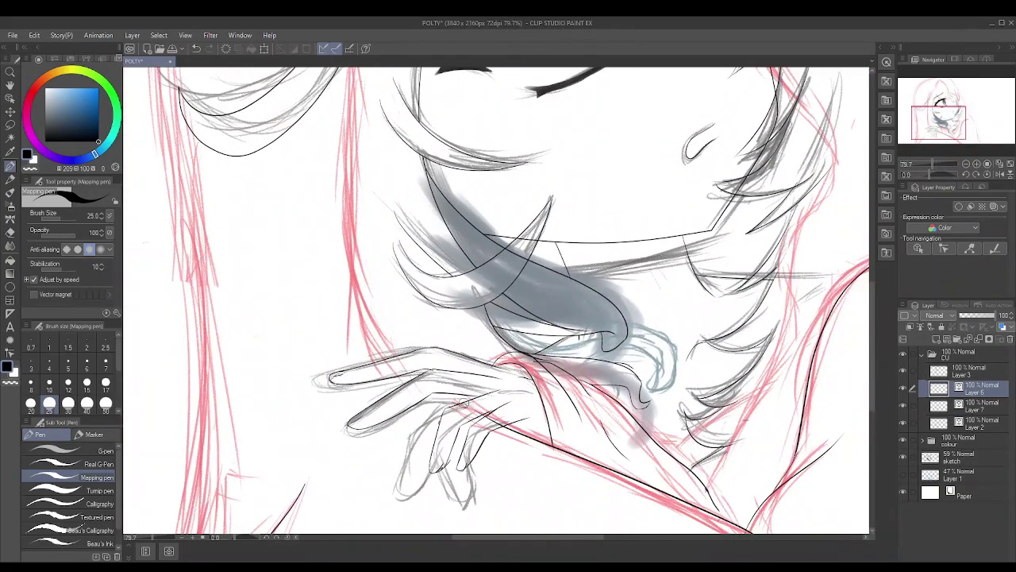
- Ink the hood opening's outline around the face and down behind the hand on Layer 6
{"action": "scroll", "coordinate": [439, 312], "scroll_direction": "down", "scroll_amount": 2}
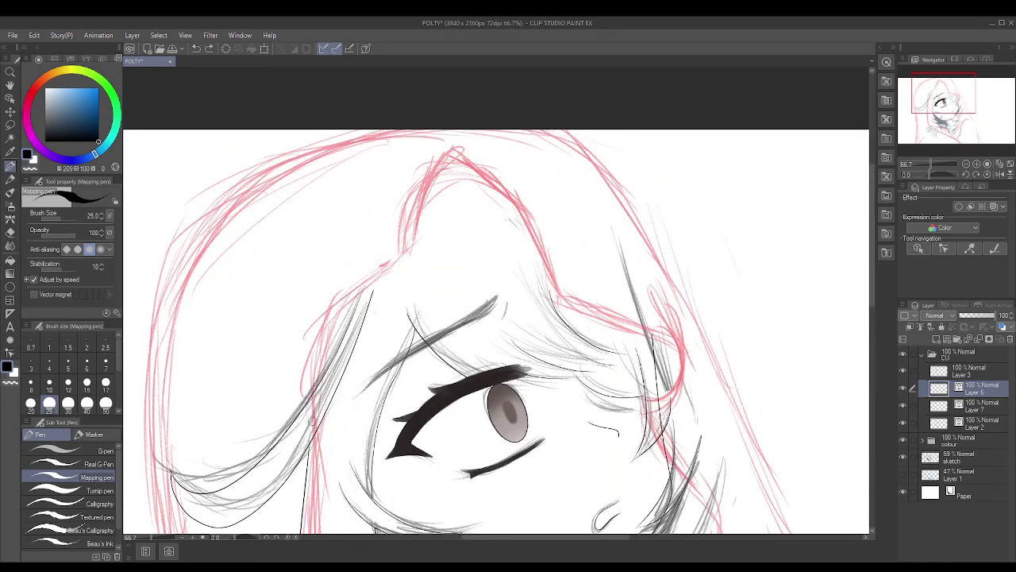
{"action": "scroll", "coordinate": [547, 228], "scroll_direction": "up", "scroll_amount": 3}
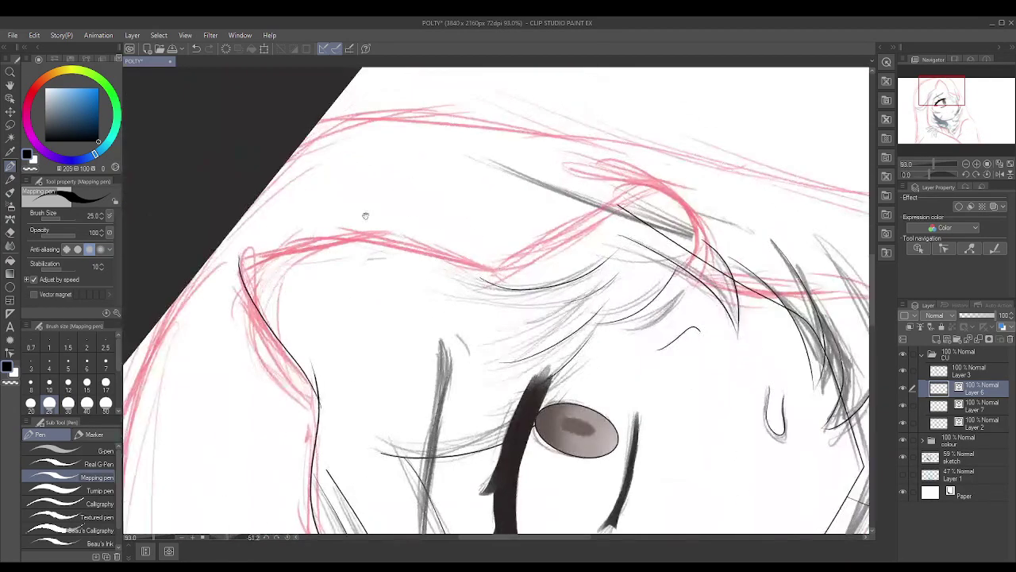
{"action": "scroll", "coordinate": [547, 228], "scroll_direction": "down", "scroll_amount": 5}
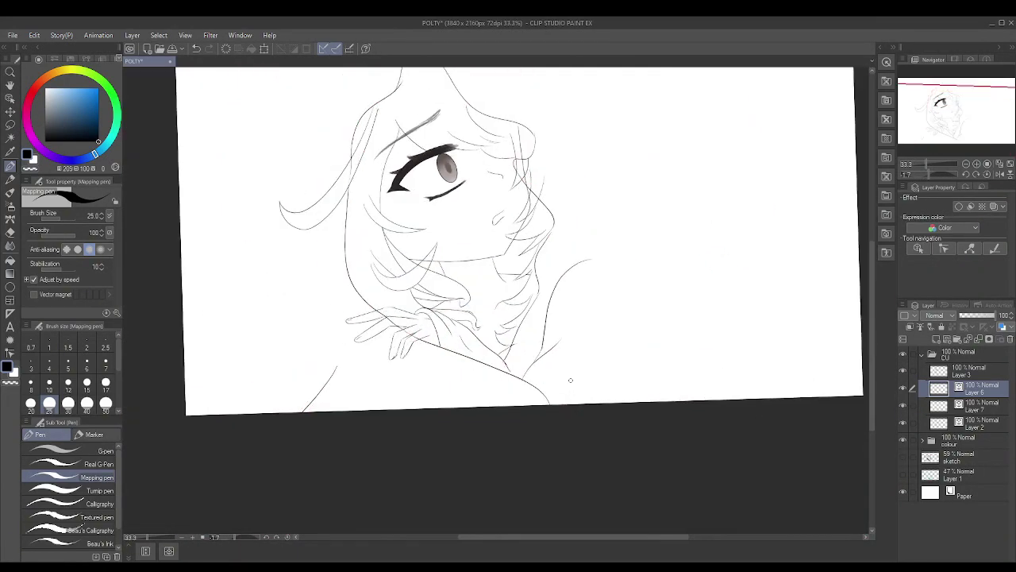
- Clean up the forearm and finger lines where they cross at the little finger, using the Object tool
{"action": "scroll", "coordinate": [585, 310], "scroll_direction": "up", "scroll_amount": 4}
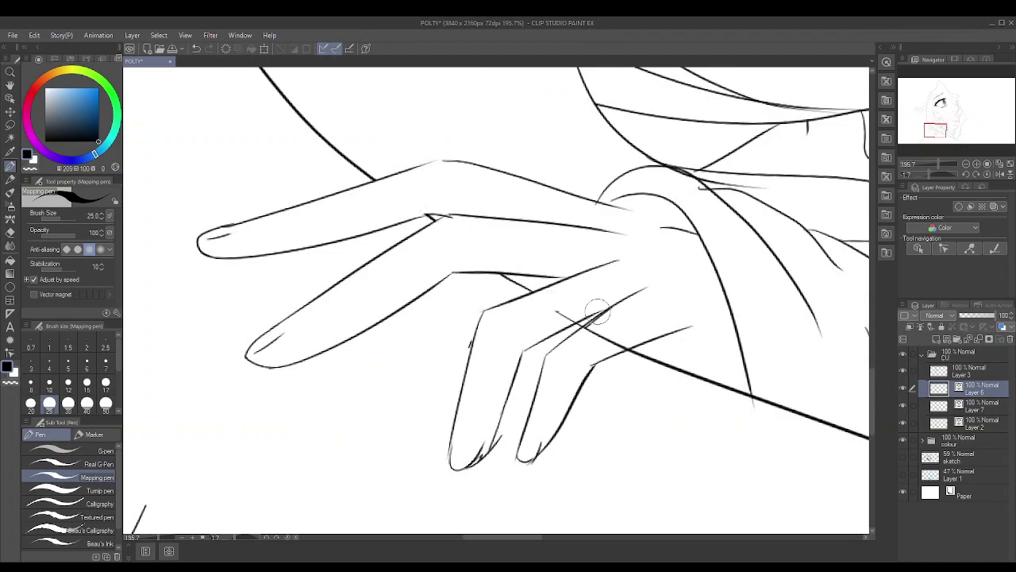
{"action": "key", "text": "o"}
{"action": "left_click", "coordinate": [609, 359]}
{"action": "scroll", "coordinate": [609, 359], "scroll_direction": "up", "scroll_amount": 2}
{"action": "left_click", "coordinate": [609, 359]}
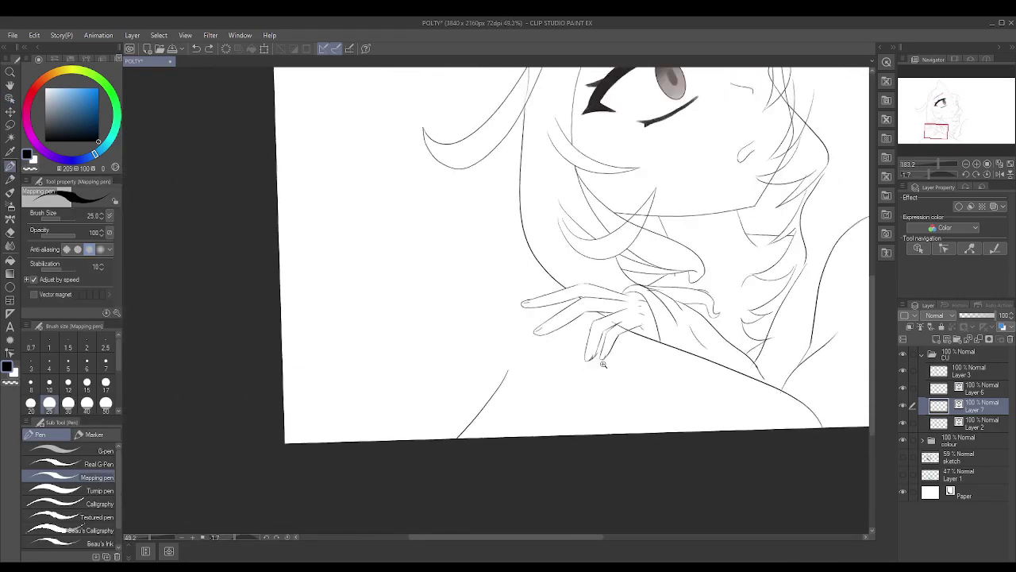
- Adjust the position of the finger lines on Layer 7 with the Object tool, treating the upper and lower finger pairs separately
{"action": "scroll", "coordinate": [603, 364], "scroll_direction": "up", "scroll_amount": 6}
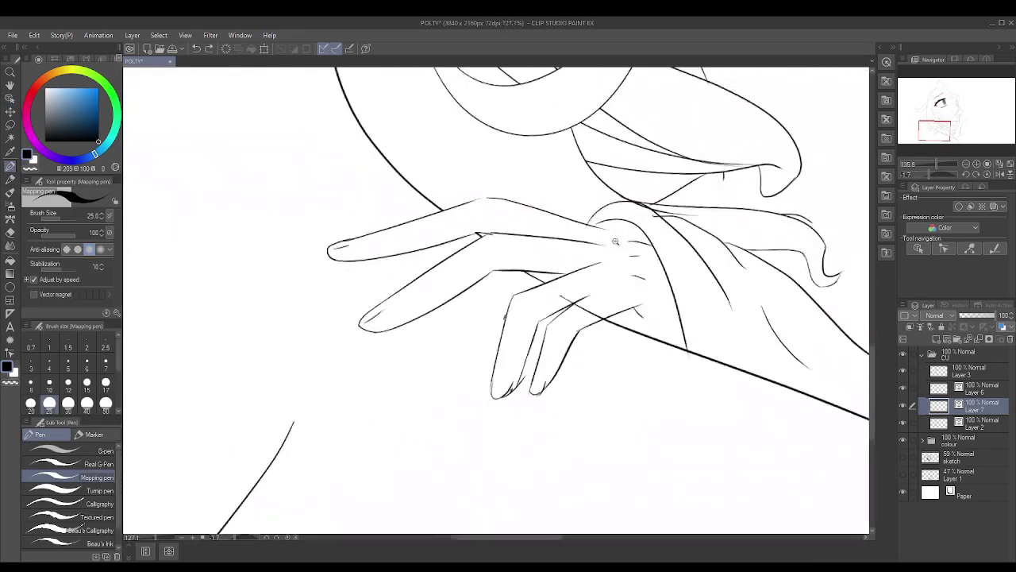
{"action": "left_click", "coordinate": [504, 284], "text": "ctrl"}
{"action": "scroll", "coordinate": [531, 287], "scroll_direction": "down", "scroll_amount": 5}
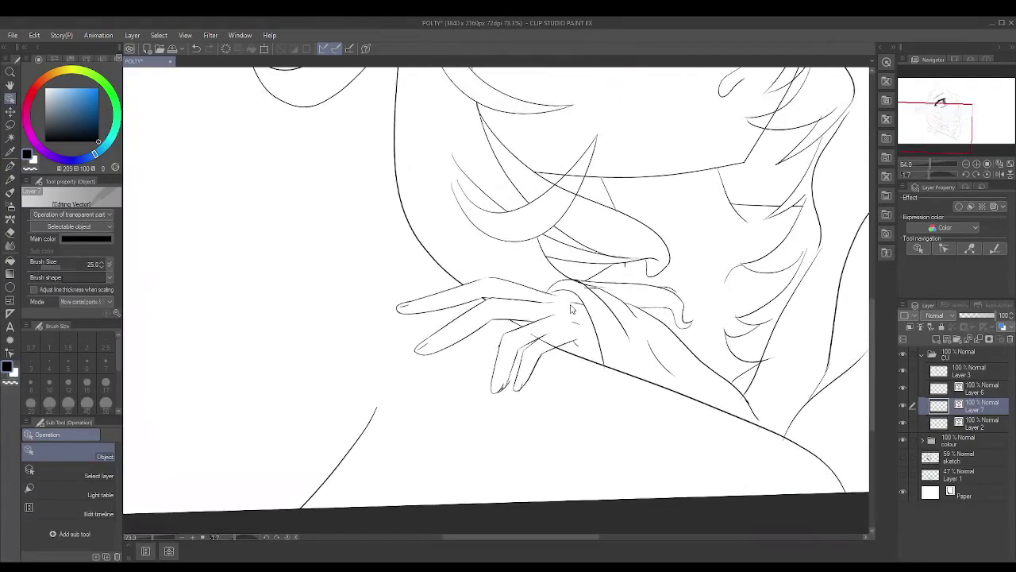
{"action": "scroll", "coordinate": [538, 301], "scroll_direction": "up", "scroll_amount": 7}
{"action": "scroll", "coordinate": [538, 302], "scroll_direction": "down", "scroll_amount": 8}
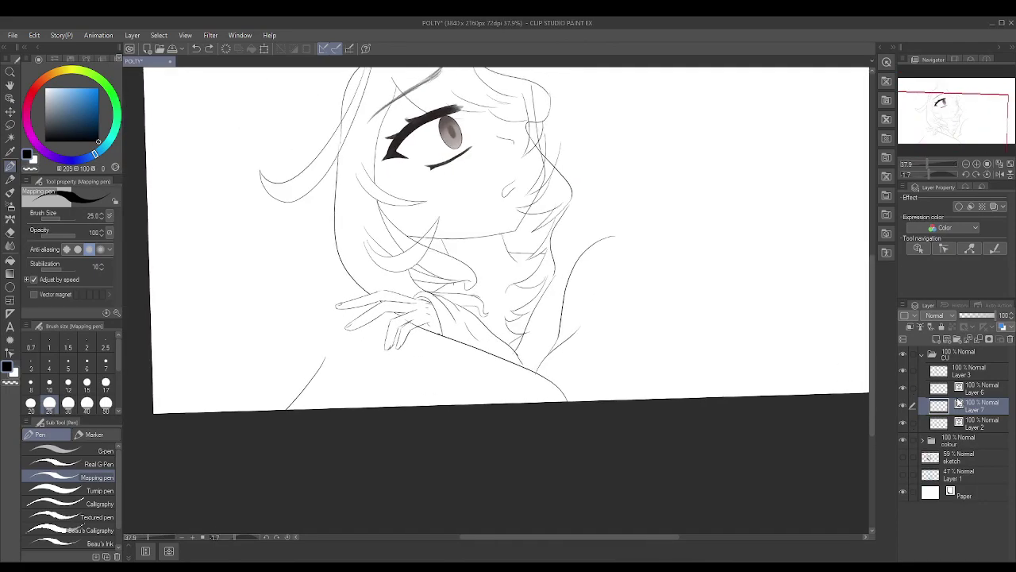
{"action": "scroll", "coordinate": [696, 416], "scroll_direction": "down", "scroll_amount": 2}
{"action": "scroll", "coordinate": [258, 262], "scroll_direction": "up", "scroll_amount": 8}
{"action": "key", "text": "o"}
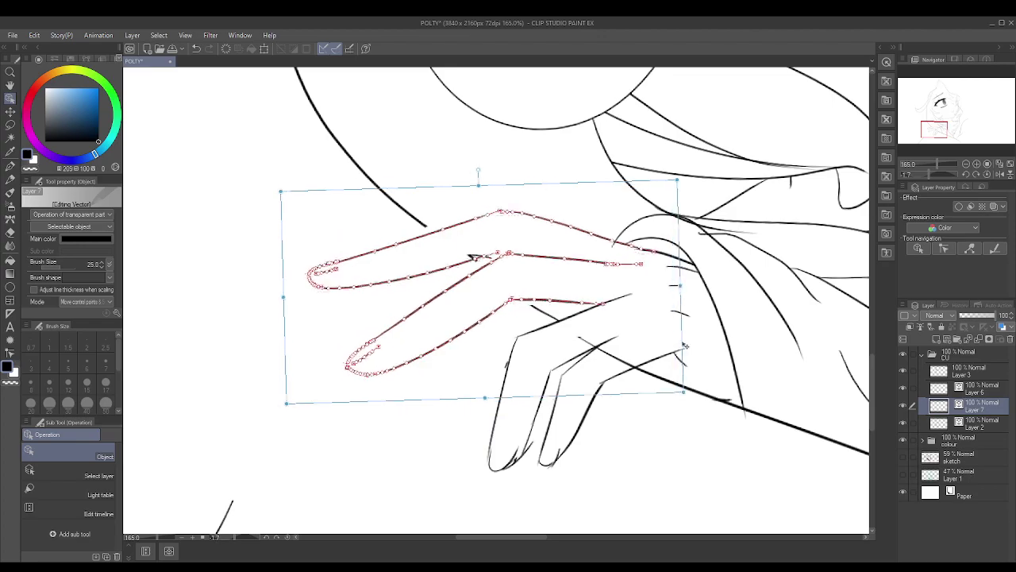
{"action": "left_click", "coordinate": [358, 467]}
{"action": "scroll", "coordinate": [358, 466], "scroll_direction": "down", "scroll_amount": 5}
{"action": "scroll", "coordinate": [470, 361], "scroll_direction": "up", "scroll_amount": 5}
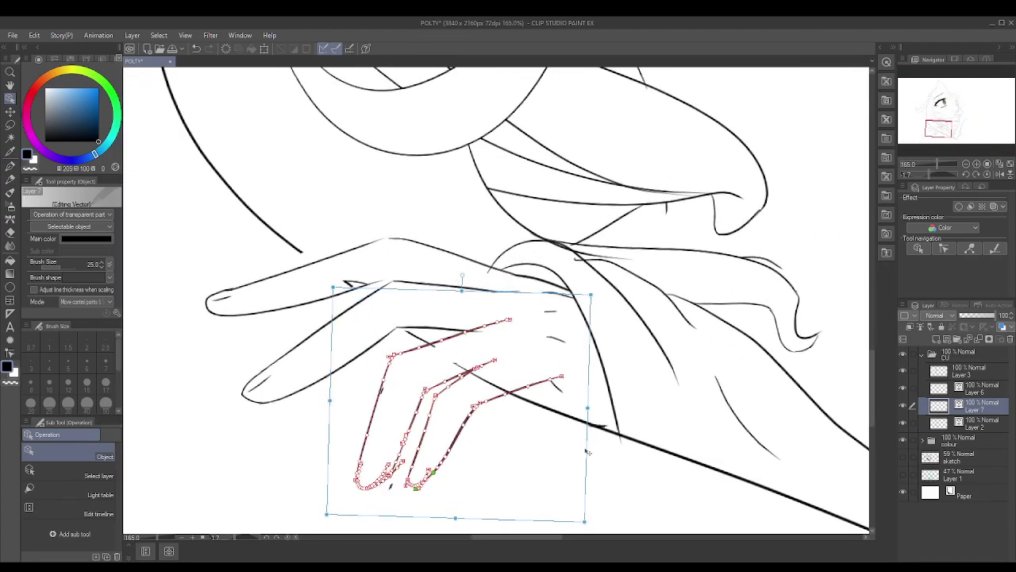
{"action": "scroll", "coordinate": [585, 451], "scroll_direction": "down", "scroll_amount": 5}
{"action": "scroll", "coordinate": [360, 284], "scroll_direction": "up", "scroll_amount": 7}
- Remove the hood opening and sleeve line segments on Layer 6 that cross the fingers, plus the stray marks at the fingertips
{"action": "left_click", "coordinate": [360, 284]}
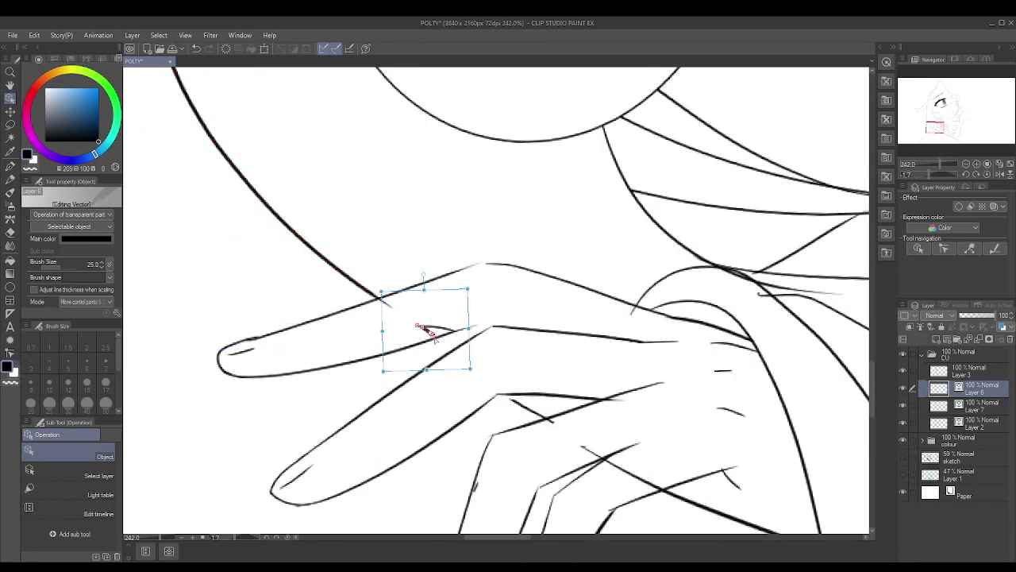
{"action": "scroll", "coordinate": [443, 350], "scroll_direction": "down", "scroll_amount": 5}
{"action": "scroll", "coordinate": [444, 350], "scroll_direction": "up", "scroll_amount": 5}
{"action": "scroll", "coordinate": [316, 372], "scroll_direction": "down", "scroll_amount": 5}
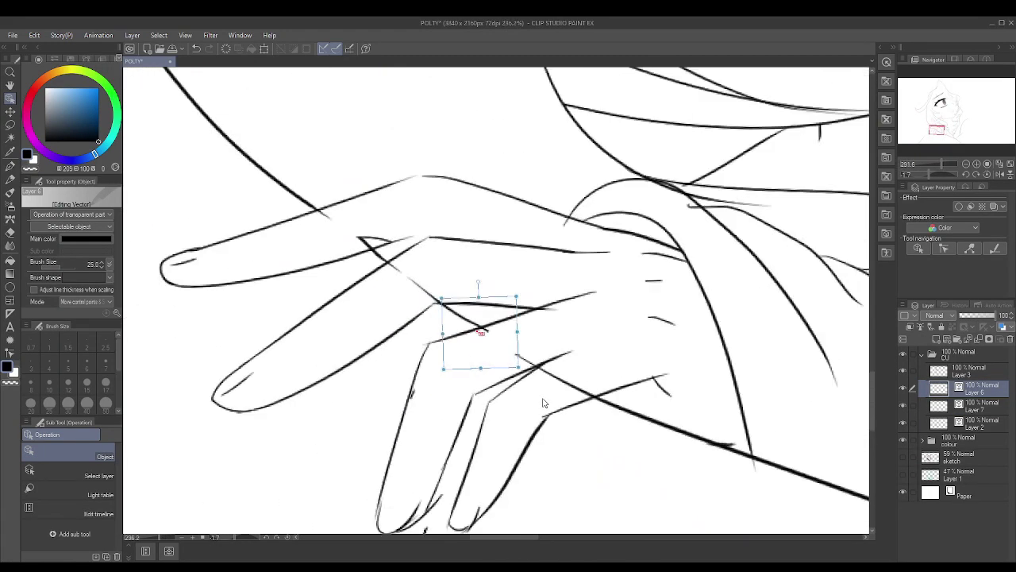
{"action": "scroll", "coordinate": [316, 372], "scroll_direction": "up", "scroll_amount": 3}
{"action": "scroll", "coordinate": [224, 251], "scroll_direction": "up", "scroll_amount": 2}
{"action": "scroll", "coordinate": [521, 294], "scroll_direction": "up", "scroll_amount": 4}
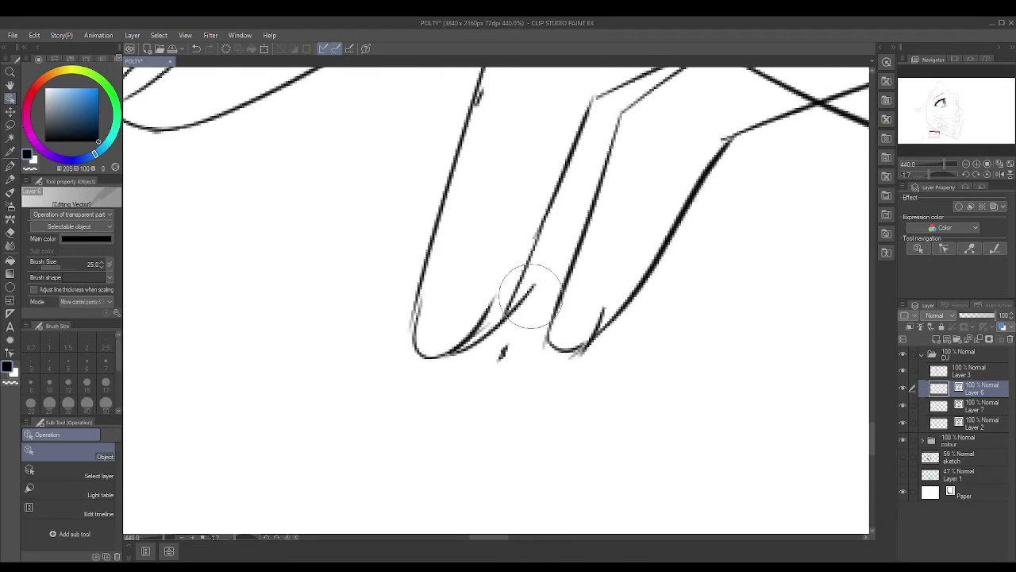
{"action": "left_click", "coordinate": [599, 370]}
{"action": "scroll", "coordinate": [599, 370], "scroll_direction": "down", "scroll_amount": 2}
{"action": "left_click", "coordinate": [515, 215]}
{"action": "scroll", "coordinate": [465, 220], "scroll_direction": "down", "scroll_amount": 3}
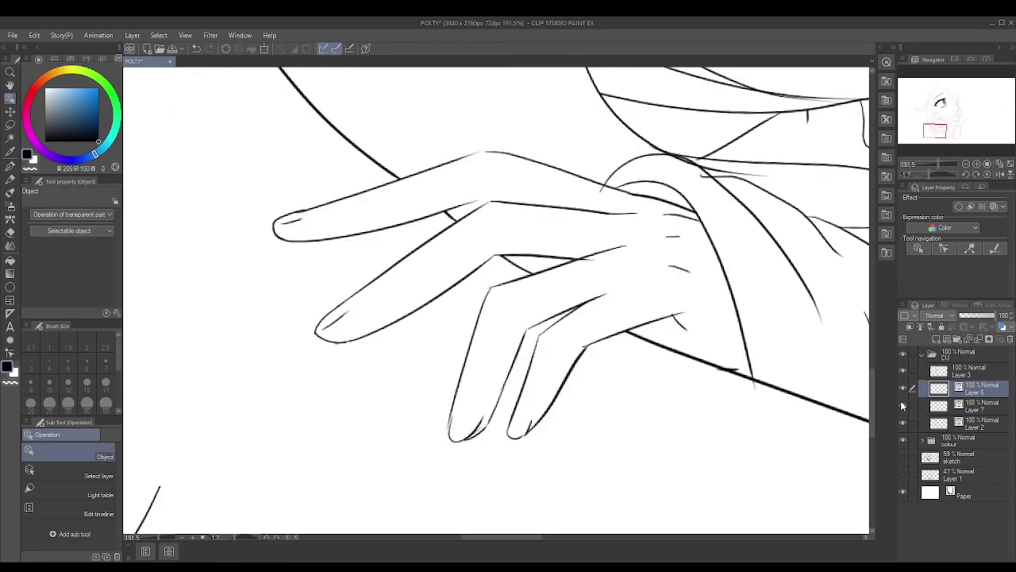
- Ink the outer shoulder and arm outline on Layer 6 over the red sketch, down to the canvas edge
{"action": "left_click", "coordinate": [903, 405]}
{"action": "scroll", "coordinate": [952, 111], "scroll_direction": "down", "scroll_amount": 5}
{"action": "left_click", "coordinate": [999, 174]}
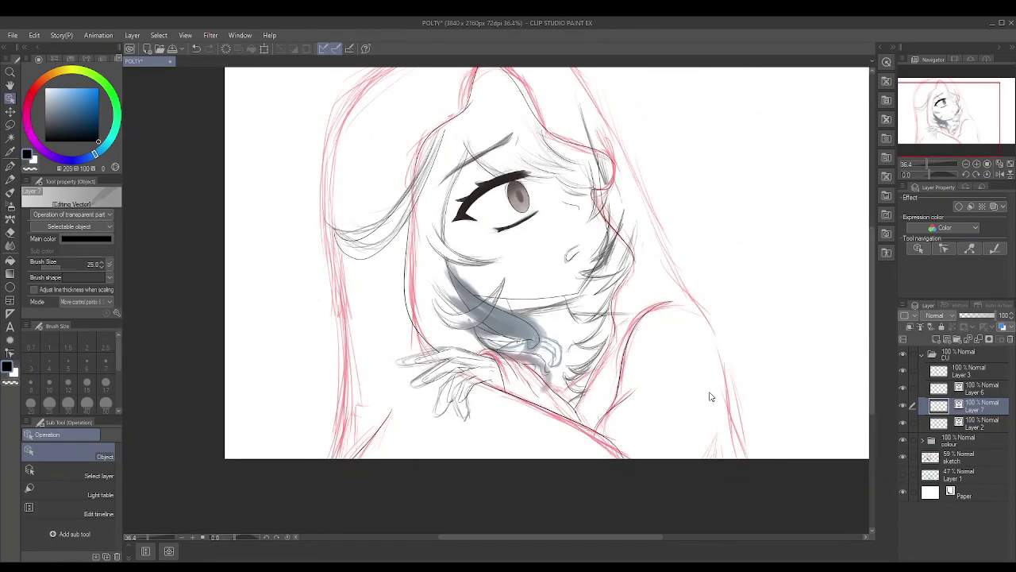
{"action": "key", "text": "p"}
{"action": "left_click", "coordinate": [905, 389]}
{"action": "scroll", "coordinate": [690, 275], "scroll_direction": "up", "scroll_amount": 2}
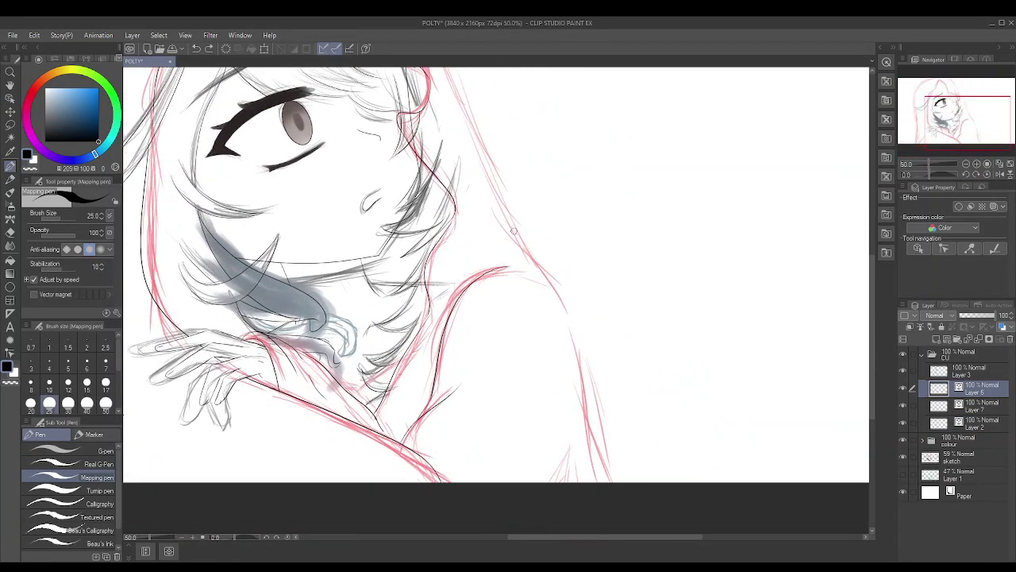
{"action": "scroll", "coordinate": [532, 277], "scroll_direction": "down", "scroll_amount": 1}
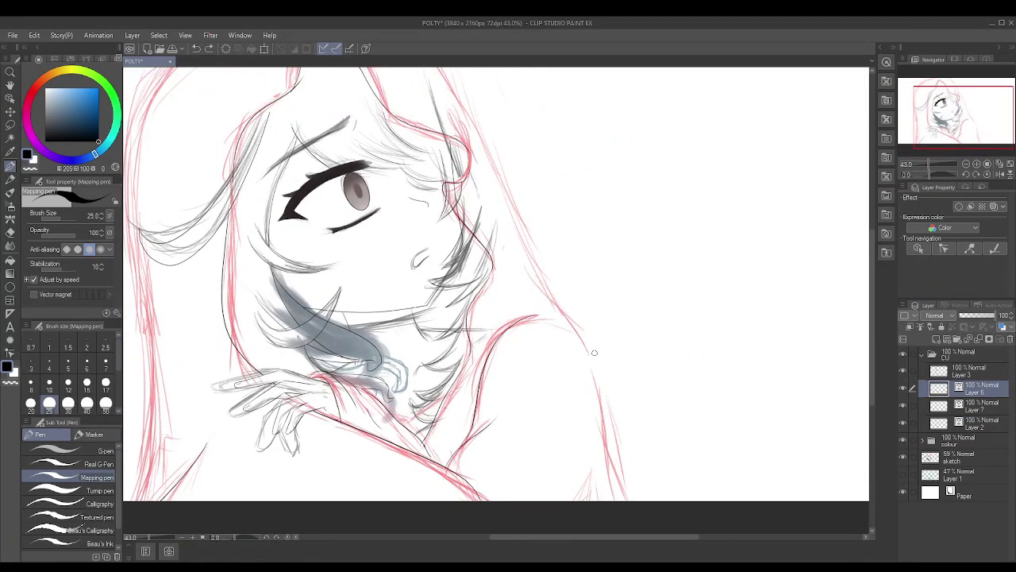
{"action": "left_click_drag", "start_coordinate": [624, 480], "coordinate": [678, 548]}
- Draw the hood's outer outline over the head to the shoulder as a size 3 curve and adjust its control points
{"action": "left_click", "coordinate": [11, 287]}
{"action": "left_click_drag", "start_coordinate": [496, 302], "coordinate": [548, 222]}
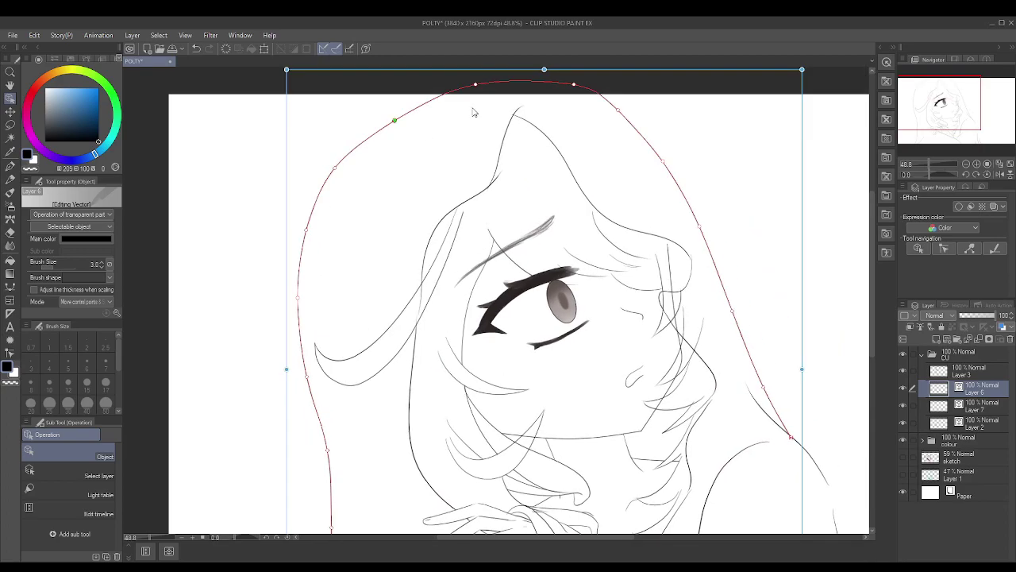
{"action": "scroll", "coordinate": [714, 238], "scroll_direction": "up", "scroll_amount": 3}
{"action": "left_click", "coordinate": [336, 201]}
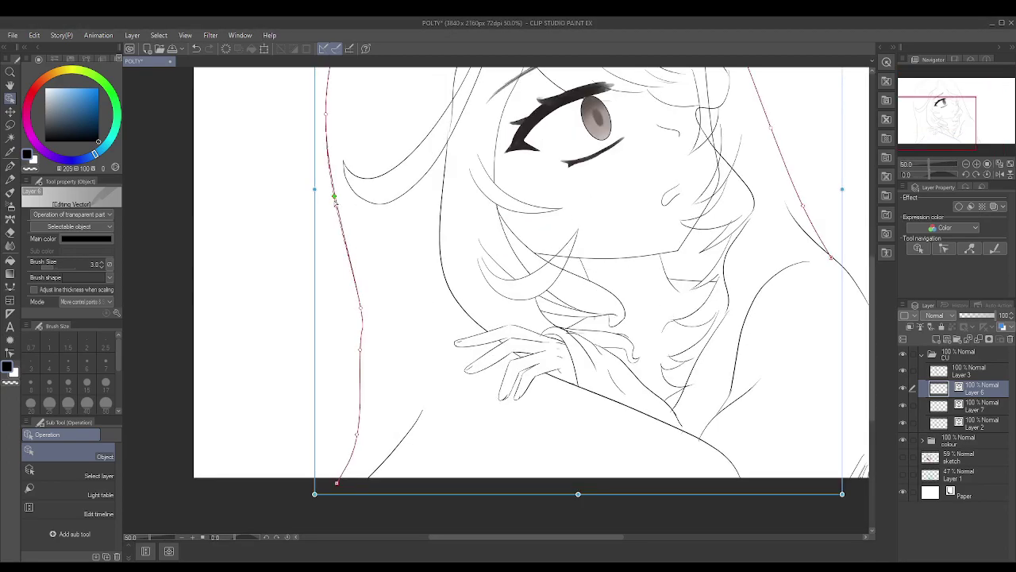
- Merge the separate vector line layers in the CU folder into Layer 2, keeping Layer 3 separate
{"action": "scroll", "coordinate": [364, 352], "scroll_direction": "down", "scroll_amount": 1}
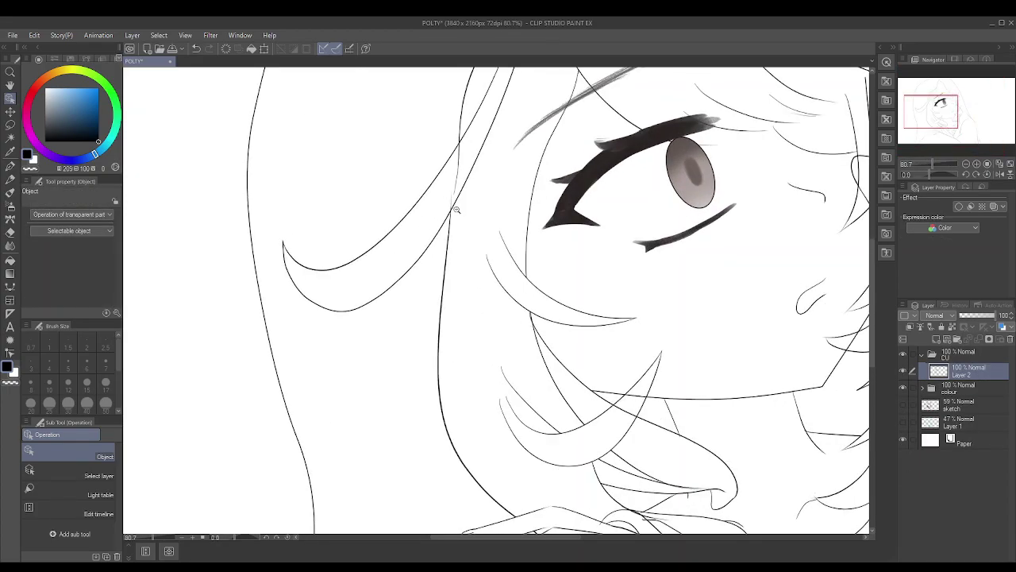
{"action": "scroll", "coordinate": [455, 209], "scroll_direction": "up", "scroll_amount": 4}
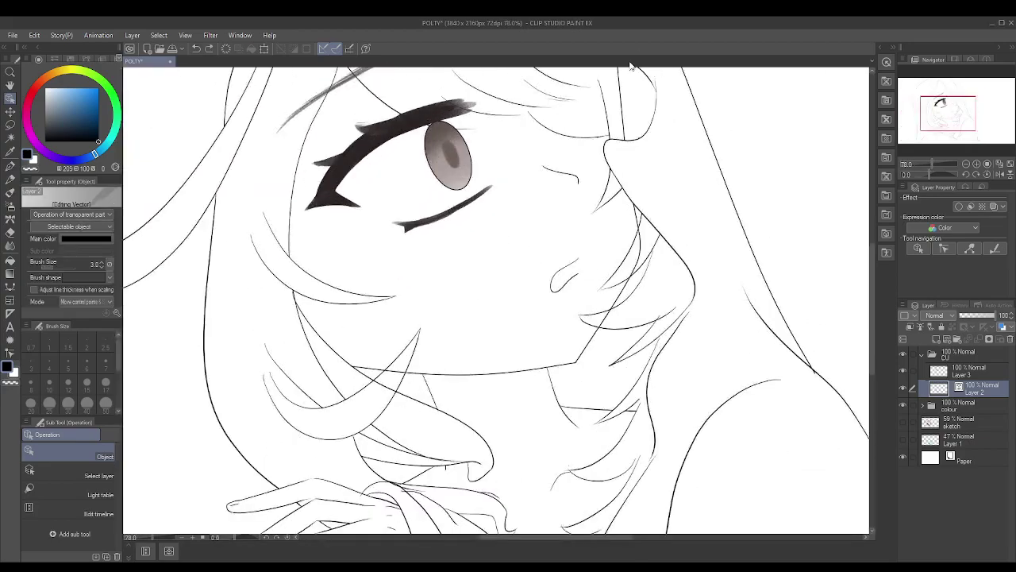
{"action": "scroll", "coordinate": [407, 317], "scroll_direction": "down", "scroll_amount": 5}
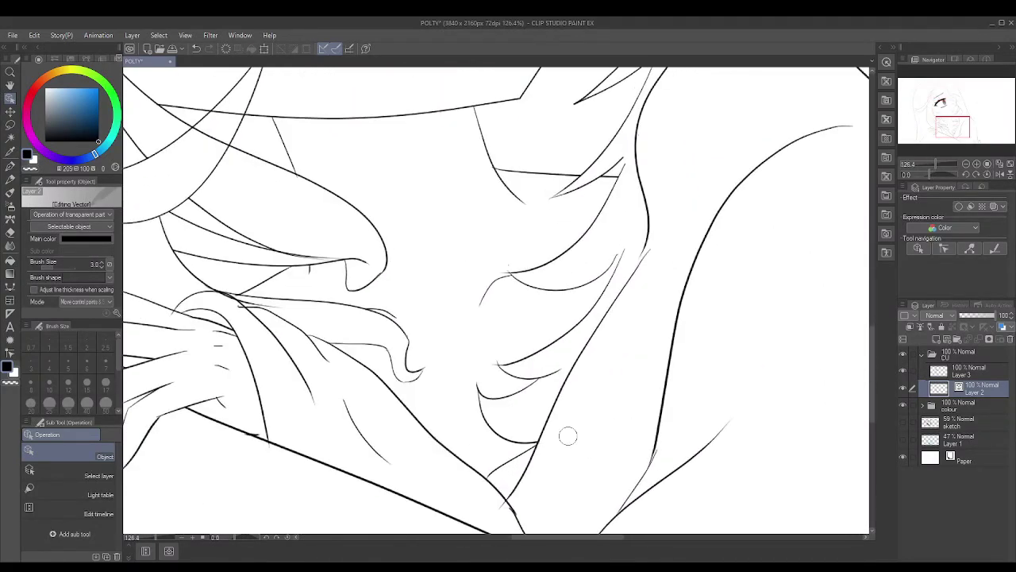
{"action": "scroll", "coordinate": [407, 317], "scroll_direction": "up", "scroll_amount": 5}
{"action": "scroll", "coordinate": [409, 334], "scroll_direction": "down", "scroll_amount": 4}
{"action": "scroll", "coordinate": [412, 365], "scroll_direction": "up", "scroll_amount": 1}
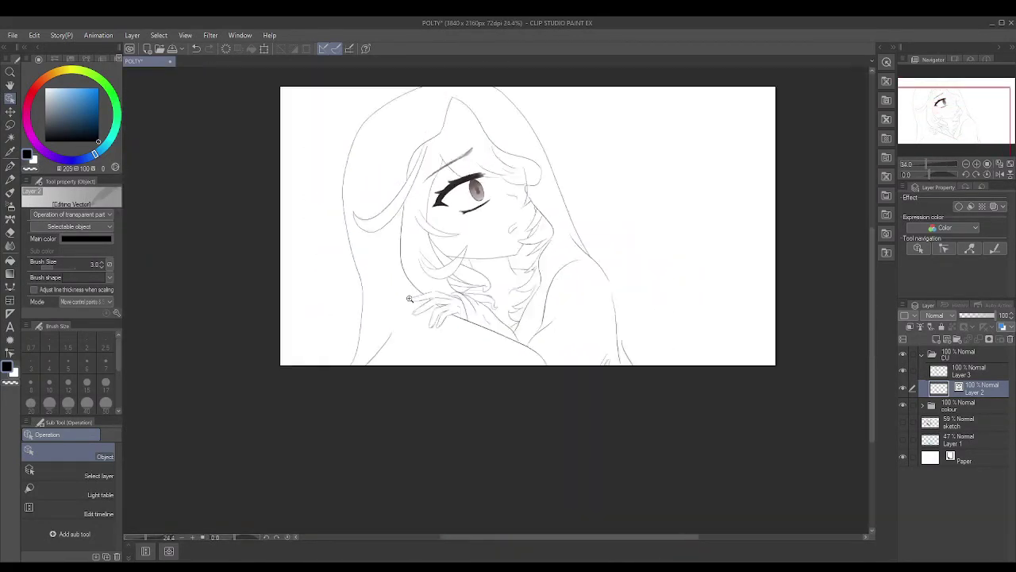
- Ink a V-shaped neckline between the sleeve edge and the hair locks with the Mapping pen, following the sketch
{"action": "scroll", "coordinate": [413, 376], "scroll_direction": "up", "scroll_amount": 2}
{"action": "scroll", "coordinate": [412, 377], "scroll_direction": "down", "scroll_amount": 2}
{"action": "scroll", "coordinate": [494, 294], "scroll_direction": "up", "scroll_amount": 5}
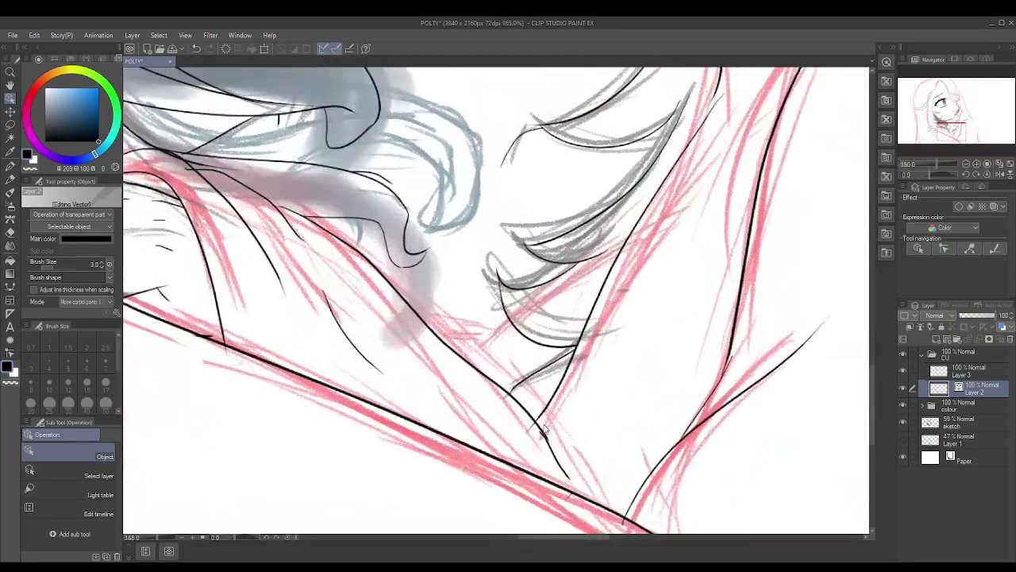
{"action": "key", "text": "p"}
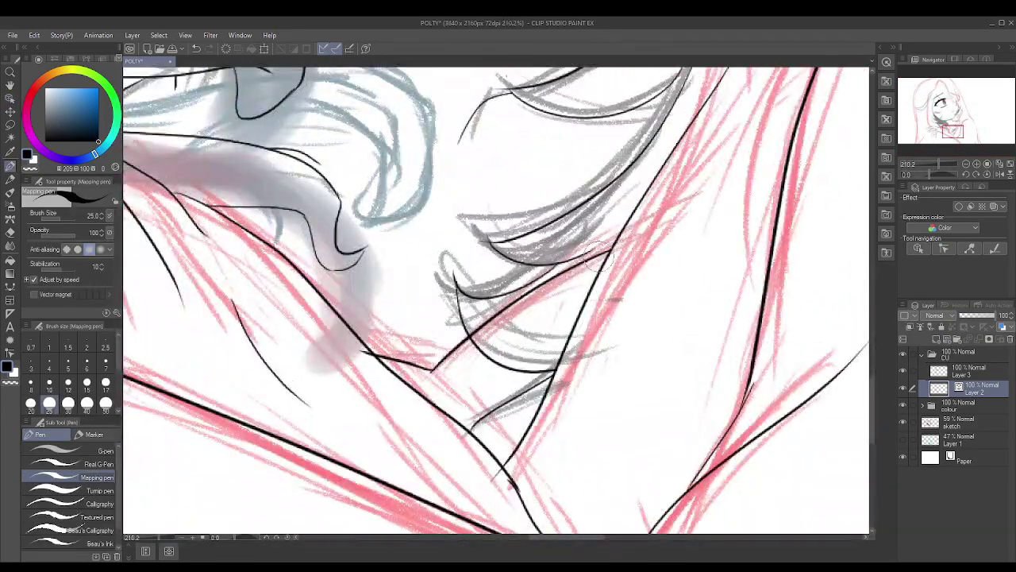
{"action": "scroll", "coordinate": [613, 192], "scroll_direction": "down", "scroll_amount": 3}
{"action": "scroll", "coordinate": [594, 270], "scroll_direction": "up", "scroll_amount": 3}
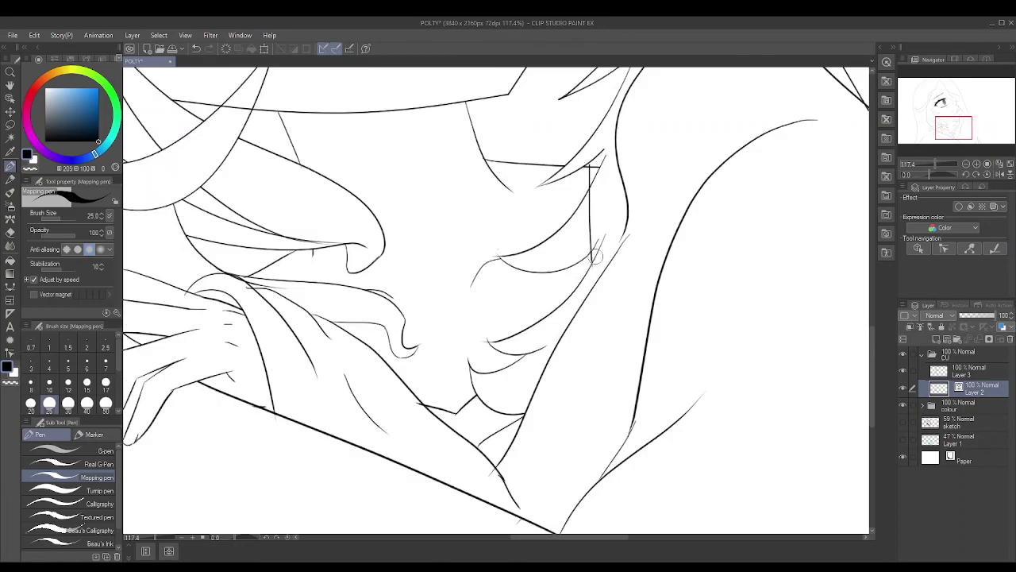
- Adjust the control points of the short vertical line between the hair locks beside the neck with the Object tool
{"action": "scroll", "coordinate": [273, 265], "scroll_direction": "down", "scroll_amount": 2}
{"action": "scroll", "coordinate": [612, 227], "scroll_direction": "up", "scroll_amount": 5}
{"action": "scroll", "coordinate": [400, 278], "scroll_direction": "down", "scroll_amount": 3}
{"action": "key", "text": "o"}
{"action": "left_click", "coordinate": [400, 278]}
{"action": "scroll", "coordinate": [396, 270], "scroll_direction": "up", "scroll_amount": 7}
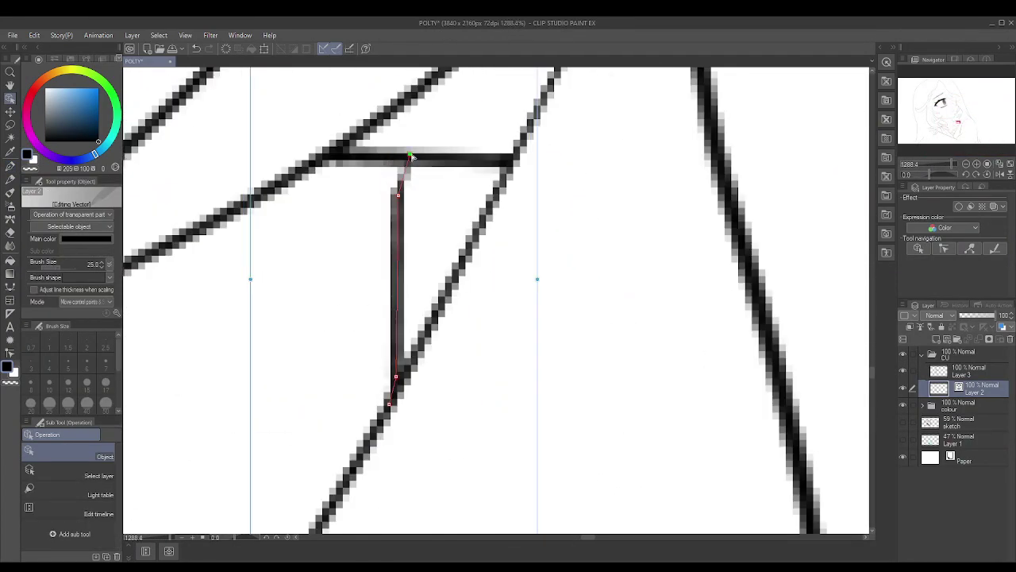
{"action": "scroll", "coordinate": [413, 154], "scroll_direction": "down", "scroll_amount": 6}
{"action": "scroll", "coordinate": [615, 366], "scroll_direction": "up", "scroll_amount": 5}
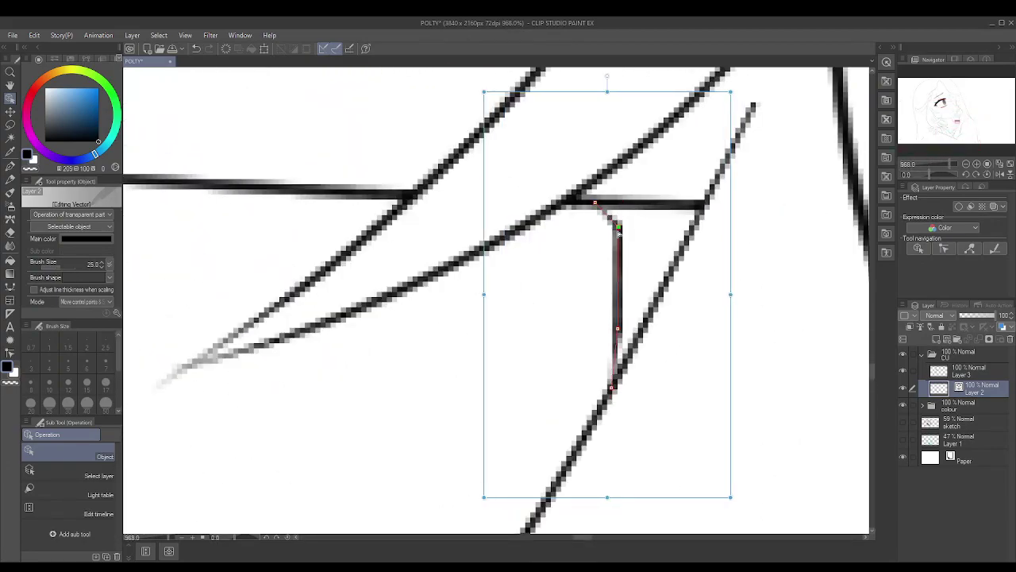
{"action": "scroll", "coordinate": [619, 231], "scroll_direction": "down", "scroll_amount": 6}
{"action": "scroll", "coordinate": [555, 248], "scroll_direction": "up", "scroll_amount": 5}
{"action": "key", "text": "p"}
- Fill a new layer above the Paper layer with muted purple (hue 260, saturation 22, value 55) as the background
{"action": "scroll", "coordinate": [548, 230], "scroll_direction": "down", "scroll_amount": 10}
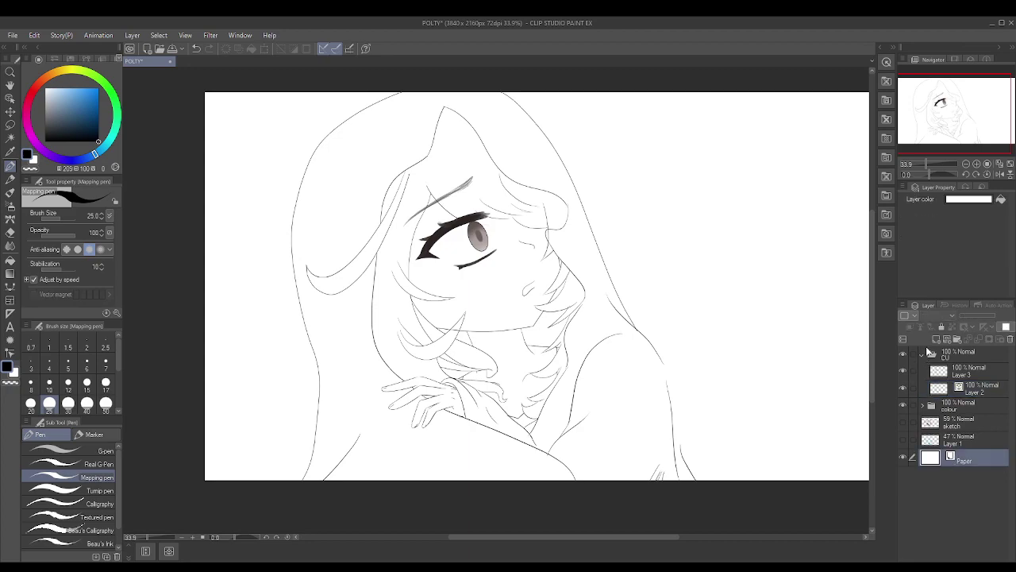
{"action": "left_click", "coordinate": [56, 157]}
{"action": "left_click", "coordinate": [56, 111]}
{"action": "key", "text": "g"}
{"action": "left_click", "coordinate": [263, 370]}
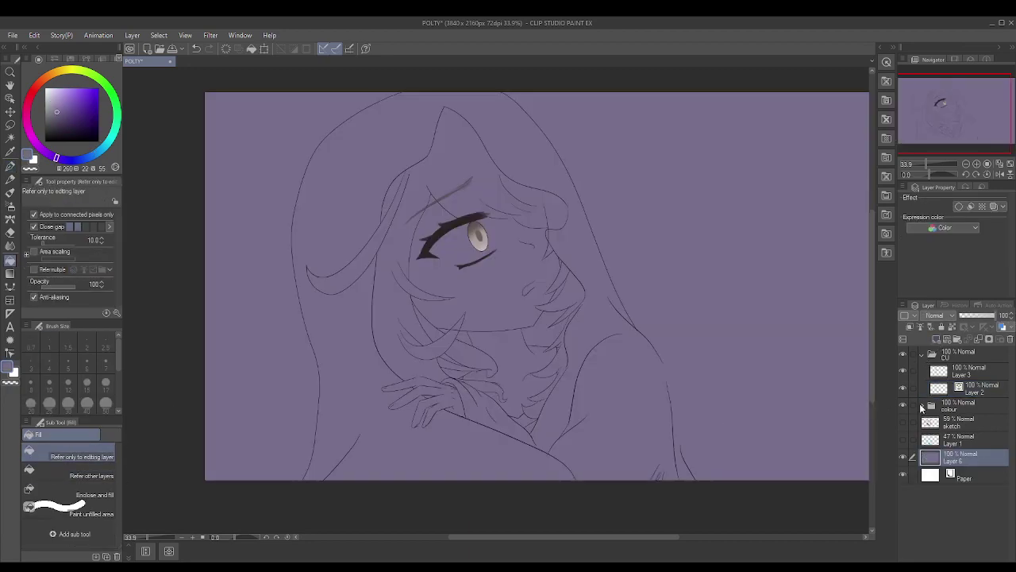
- Bridge the gap in the shoulder outline with light grey Mapping pen strokes on Layer 2 in the colour folder
{"action": "left_click", "coordinate": [921, 405]}
{"action": "left_click", "coordinate": [960, 420]}
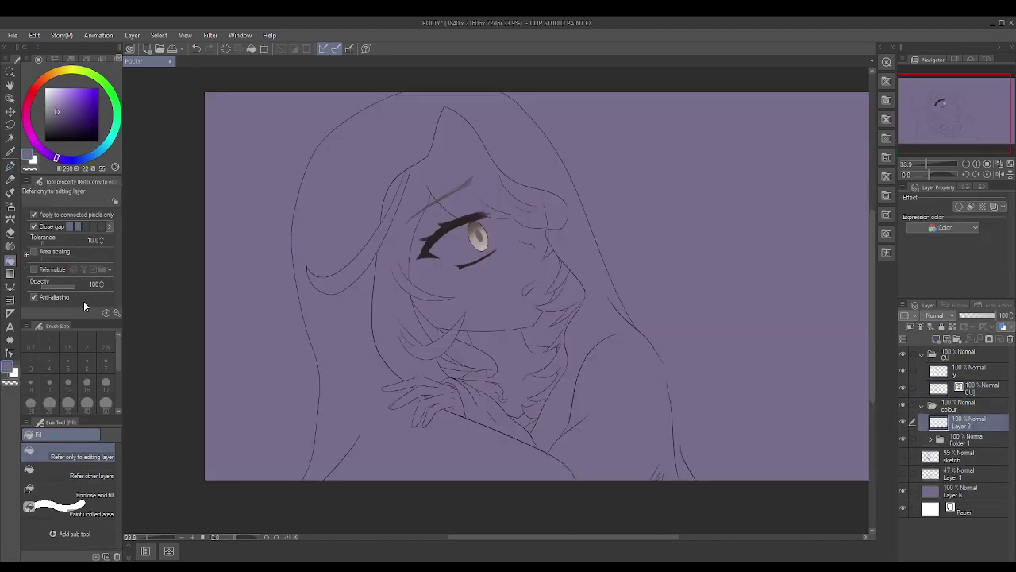
{"action": "key", "text": "p"}
{"action": "scroll", "coordinate": [470, 259], "scroll_direction": "up", "scroll_amount": 7}
{"action": "left_click_drag", "start_coordinate": [393, 289], "coordinate": [655, 194]}
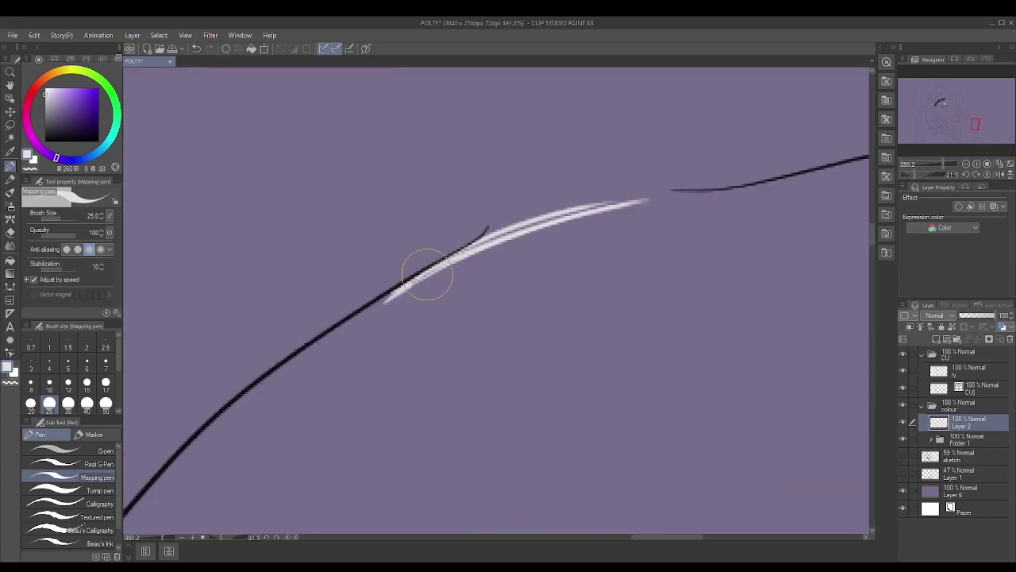
{"action": "scroll", "coordinate": [538, 223], "scroll_direction": "down", "scroll_amount": 7}
{"action": "key", "text": "g"}
{"action": "left_click", "coordinate": [317, 213]}
{"action": "key", "text": "ctrl+z"}
- Close the remaining outline gaps and fill the hood and cloak with light grey on the colour folder layer named sheey
{"action": "key", "text": "p"}
{"action": "scroll", "coordinate": [555, 254], "scroll_direction": "up", "scroll_amount": 7}
{"action": "left_click_drag", "start_coordinate": [619, 206], "coordinate": [533, 325]}
{"action": "scroll", "coordinate": [590, 247], "scroll_direction": "down", "scroll_amount": 3}
{"action": "left_click", "coordinate": [533, 324], "text": "ctrl+shift"}
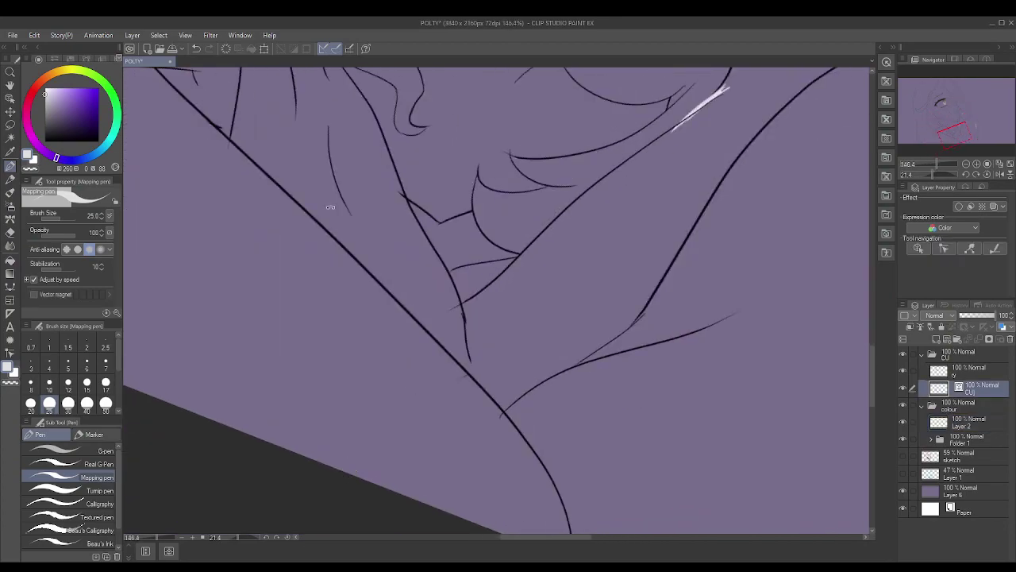
{"action": "left_click_drag", "start_coordinate": [351, 465], "coordinate": [691, 328]}
{"action": "scroll", "coordinate": [691, 329], "scroll_direction": "down", "scroll_amount": 5}
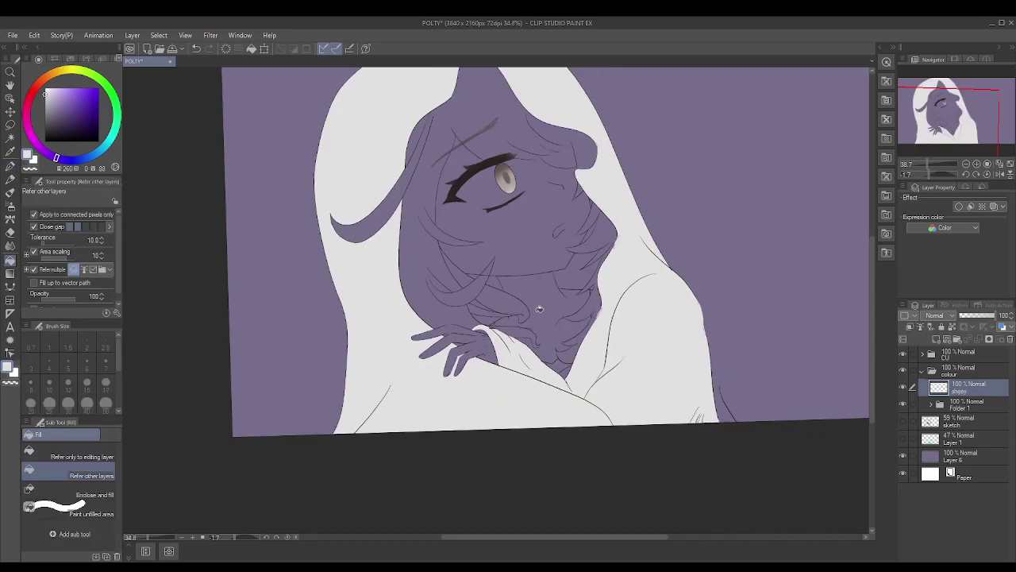
- Touch up the cloak's light grey at the lower edge and extend it into the fold behind the shoulder
{"action": "scroll", "coordinate": [494, 277], "scroll_direction": "up", "scroll_amount": 5}
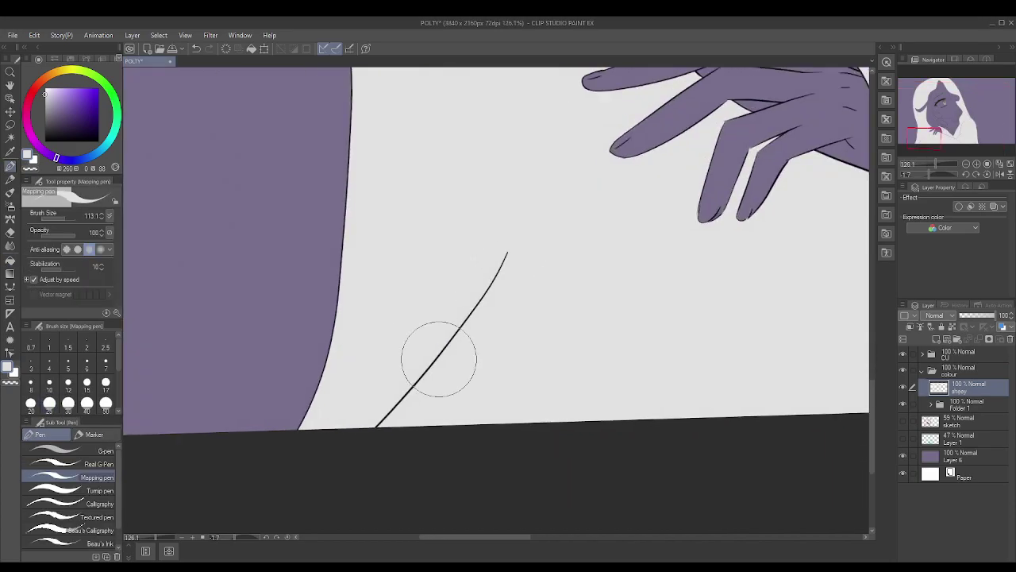
{"action": "scroll", "coordinate": [309, 357], "scroll_direction": "up", "scroll_amount": 2}
{"action": "scroll", "coordinate": [535, 280], "scroll_direction": "down", "scroll_amount": 2}
{"action": "scroll", "coordinate": [534, 280], "scroll_direction": "up", "scroll_amount": 1}
{"action": "left_click_drag", "start_coordinate": [504, 283], "coordinate": [531, 258]}
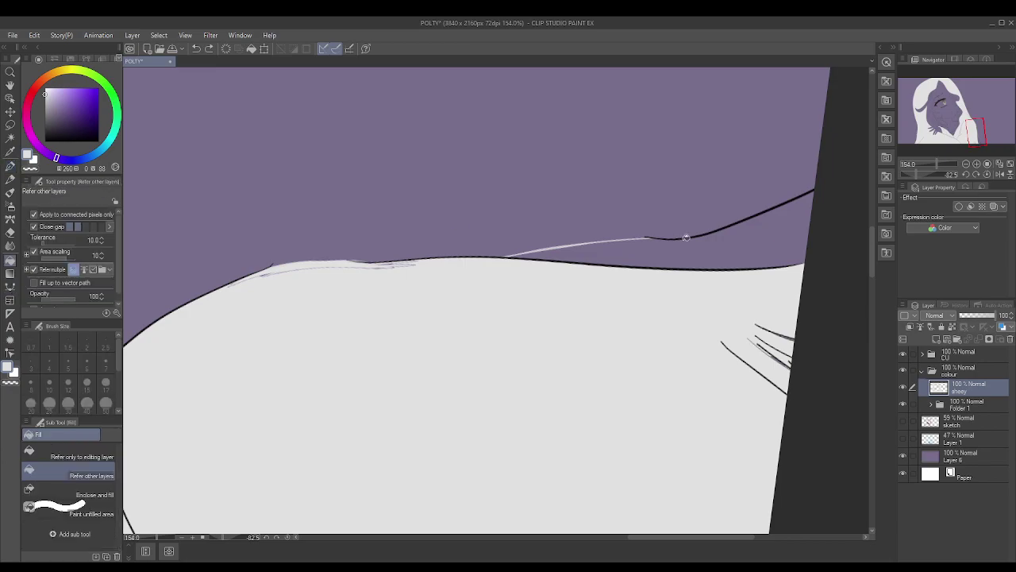
{"action": "scroll", "coordinate": [748, 227], "scroll_direction": "up", "scroll_amount": 3}
{"action": "left_click_drag", "start_coordinate": [748, 227], "coordinate": [526, 231]}
- Try to fill the face, hair and hand with warm grey on a new Layer 2 below sheey
{"action": "scroll", "coordinate": [313, 256], "scroll_direction": "down", "scroll_amount": 4}
{"action": "scroll", "coordinate": [258, 359], "scroll_direction": "down", "scroll_amount": 2}
{"action": "left_click_drag", "start_coordinate": [258, 358], "coordinate": [464, 401]}
{"action": "scroll", "coordinate": [463, 401], "scroll_direction": "up", "scroll_amount": 1}
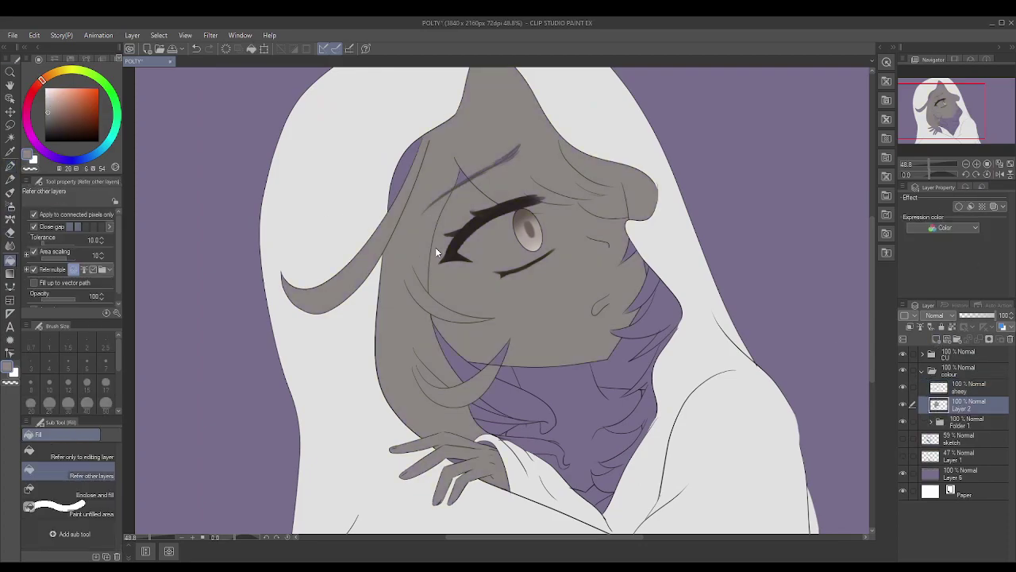
- Paint pale warm grey strokes around the upper eyelash and above the iris on Layer 2 with the Mapping pen
{"action": "scroll", "coordinate": [532, 222], "scroll_direction": "up", "scroll_amount": 5}
{"action": "left_click_drag", "start_coordinate": [548, 213], "coordinate": [695, 180]}
{"action": "left_click_drag", "start_coordinate": [579, 210], "coordinate": [498, 286]}
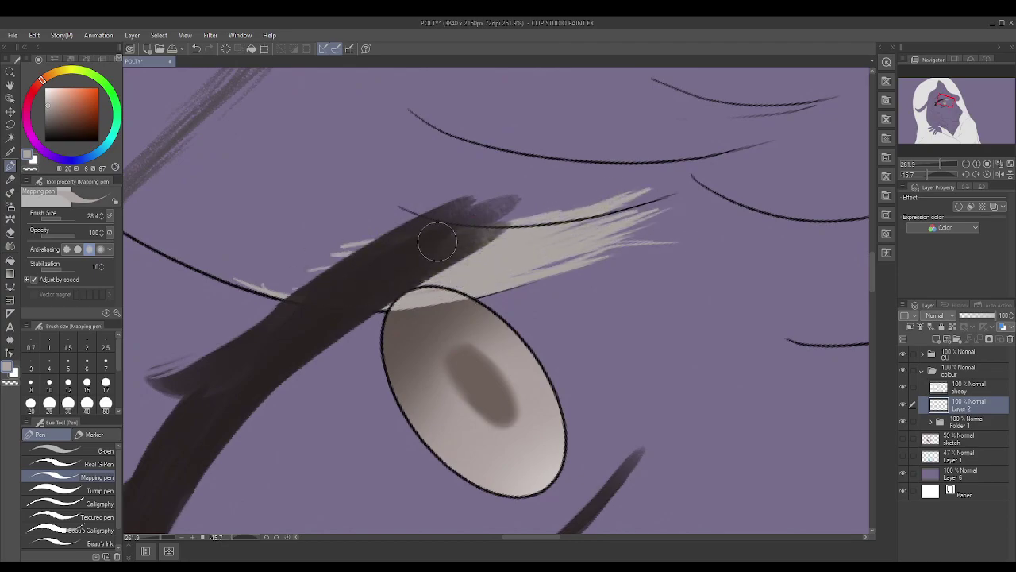
{"action": "left_click_drag", "start_coordinate": [473, 235], "coordinate": [346, 325]}
{"action": "left_click_drag", "start_coordinate": [386, 290], "coordinate": [508, 302]}
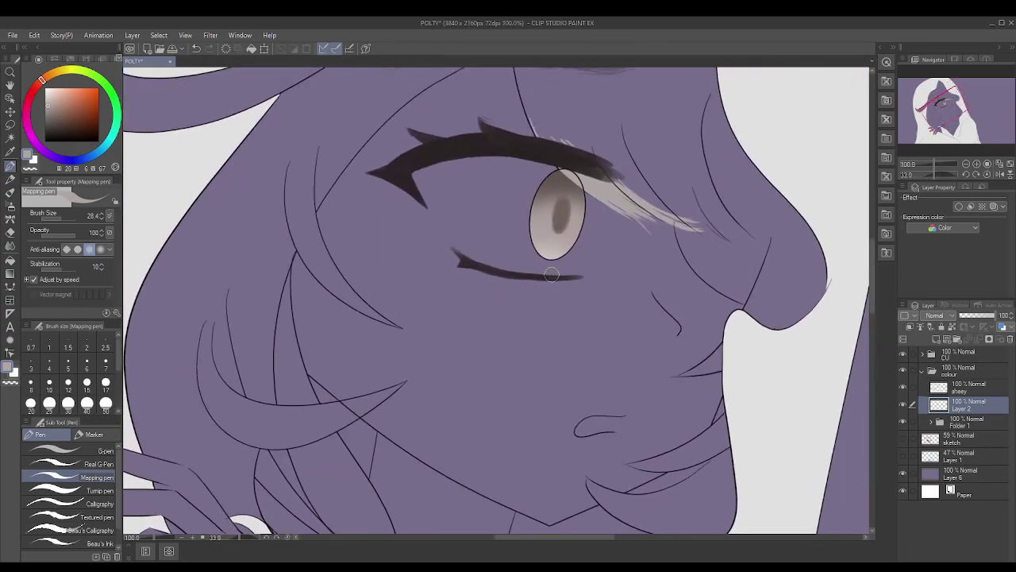
- Rename Layer 2 in the colour folder as hair and make it active for painting
{"action": "scroll", "coordinate": [508, 302], "scroll_direction": "down", "scroll_amount": 3}
{"action": "key", "text": "g"}
{"action": "left_click", "coordinate": [928, 356]}
{"action": "left_click", "coordinate": [922, 355]}
{"action": "scroll", "coordinate": [508, 318], "scroll_direction": "down", "scroll_amount": 3}
{"action": "left_click_drag", "start_coordinate": [381, 326], "coordinate": [561, 359]}
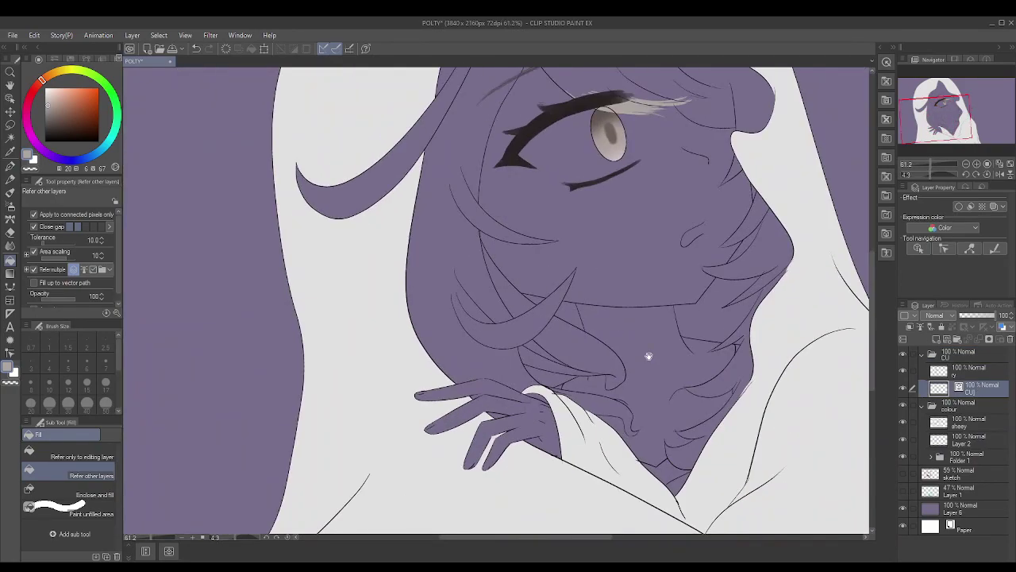
{"action": "left_click", "coordinate": [922, 355]}
{"action": "left_click", "coordinate": [968, 405]}
{"action": "key", "text": "p"}
- Fill the main hair area with warm grey on the hair layer, painting along the hand's edge and the strands beside the hood
{"action": "scroll", "coordinate": [518, 355], "scroll_direction": "up", "scroll_amount": 3}
{"action": "scroll", "coordinate": [518, 356], "scroll_direction": "up", "scroll_amount": 3}
{"action": "left_click_drag", "start_coordinate": [454, 329], "coordinate": [646, 283]}
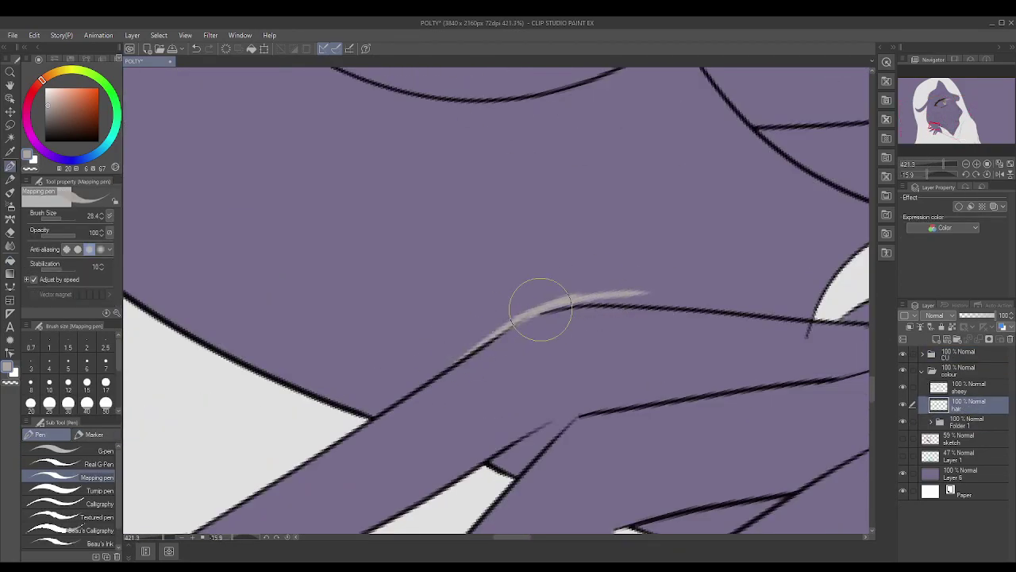
{"action": "scroll", "coordinate": [646, 283], "scroll_direction": "down", "scroll_amount": 3}
{"action": "scroll", "coordinate": [508, 302], "scroll_direction": "up", "scroll_amount": 3}
{"action": "left_click_drag", "start_coordinate": [397, 374], "coordinate": [805, 193]}
{"action": "left_click_drag", "start_coordinate": [294, 227], "coordinate": [341, 159]}
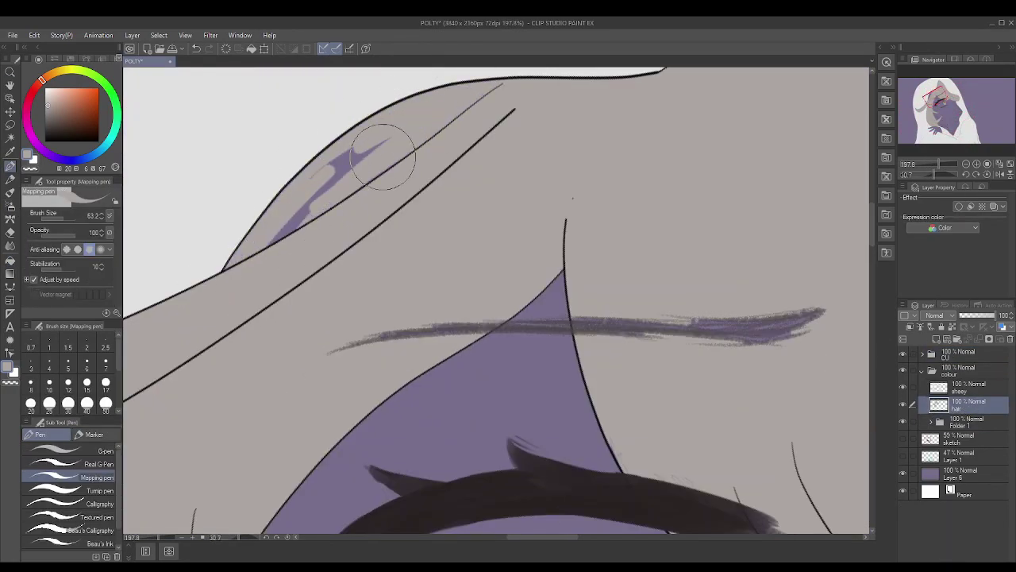
{"action": "key", "text": "ctrl+z"}
- Paint warm grey over the purple gaps beneath the eyebrow and at the outer end of the upper lashes
{"action": "scroll", "coordinate": [518, 284], "scroll_direction": "up", "scroll_amount": 3}
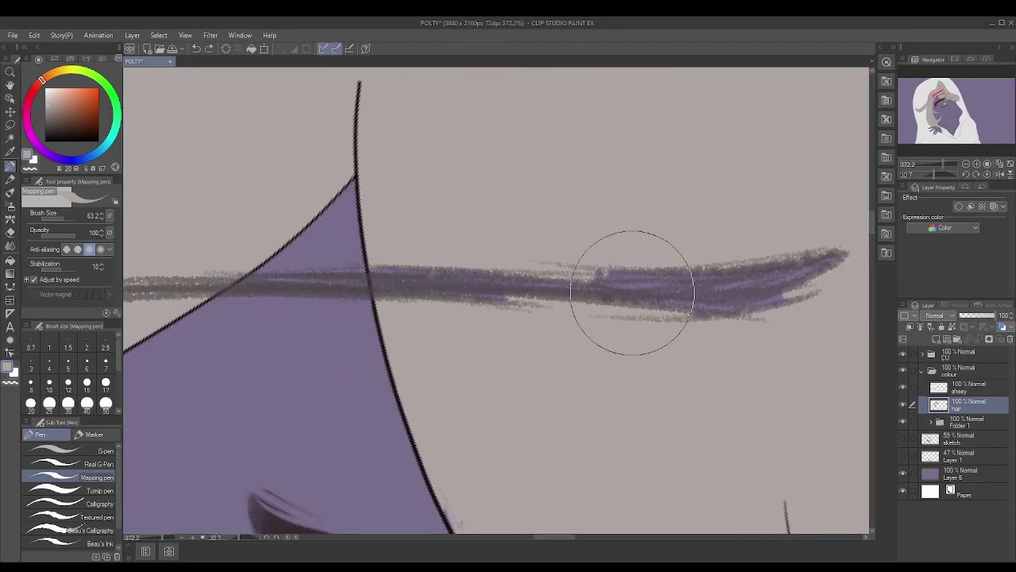
{"action": "mouse_move", "coordinate": [699, 336]}
{"action": "left_mouse_down"}
{"action": "mouse_move", "coordinate": [567, 265]}
{"action": "mouse_move", "coordinate": [412, 292]}
{"action": "left_mouse_up"}
{"action": "scroll", "coordinate": [413, 292], "scroll_direction": "down", "scroll_amount": 1}
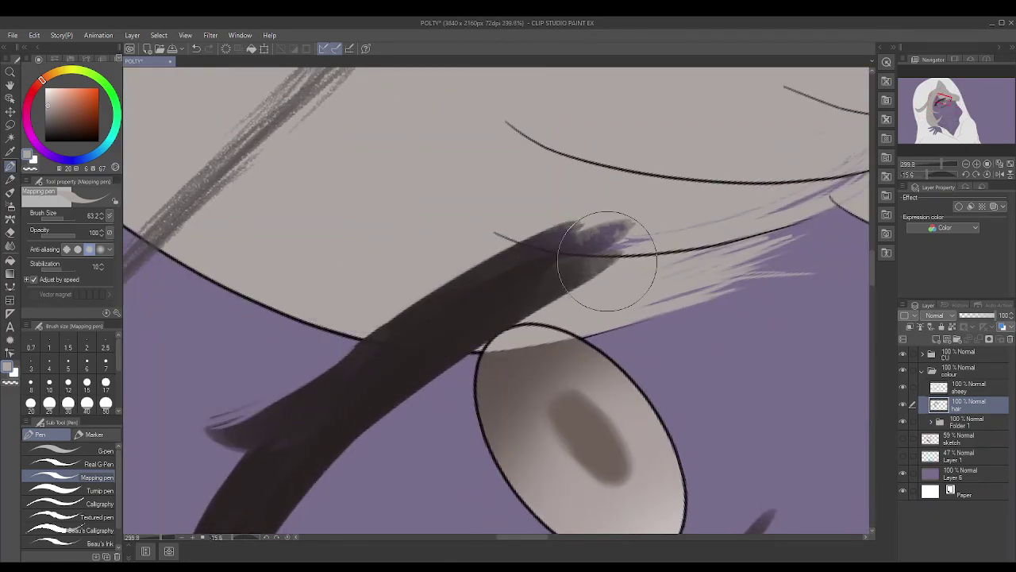
{"action": "left_click_drag", "start_coordinate": [647, 258], "coordinate": [433, 290]}
{"action": "scroll", "coordinate": [517, 340], "scroll_direction": "down", "scroll_amount": 3}
{"action": "scroll", "coordinate": [449, 352], "scroll_direction": "up", "scroll_amount": 3}
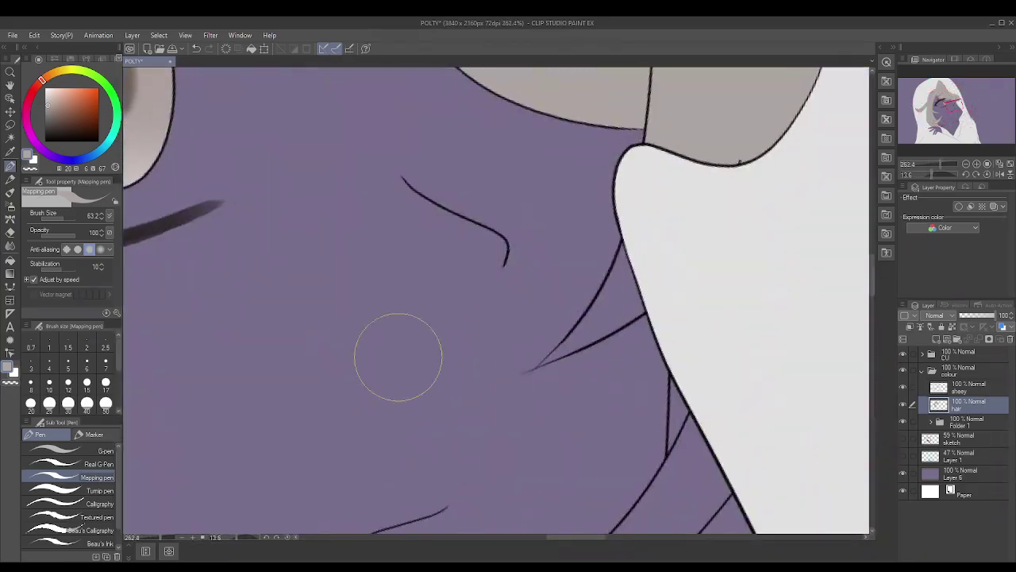
- Fill the hair strands beside the mouth and chin with warm grey and patch the unfilled slivers at their tips
{"action": "key", "text": "g"}
{"action": "left_click_drag", "start_coordinate": [624, 378], "coordinate": [651, 322]}
{"action": "scroll", "coordinate": [650, 322], "scroll_direction": "down", "scroll_amount": 3}
{"action": "scroll", "coordinate": [526, 246], "scroll_direction": "up", "scroll_amount": 8}
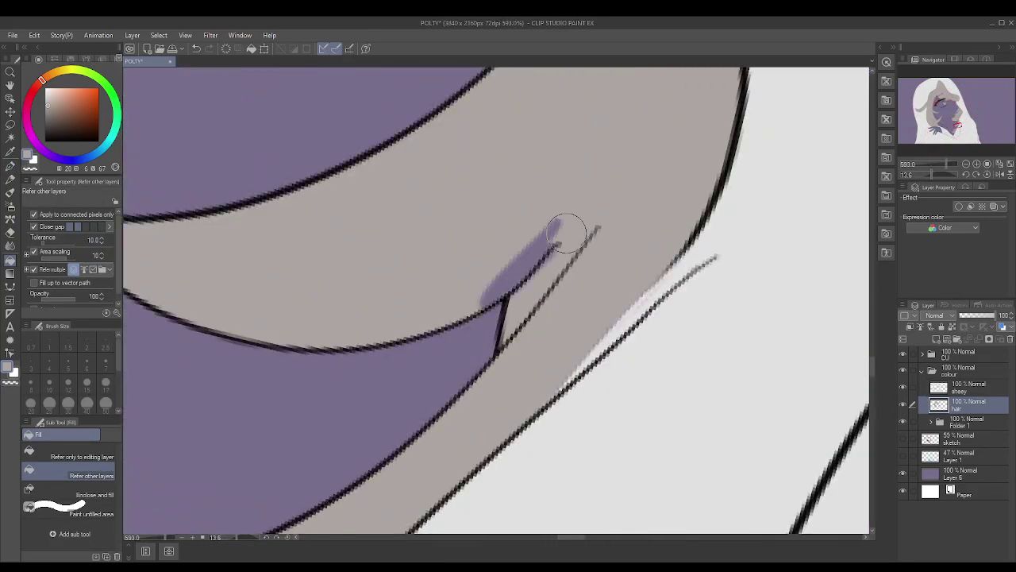
{"action": "key", "text": "p"}
{"action": "scroll", "coordinate": [571, 262], "scroll_direction": "down", "scroll_amount": 5}
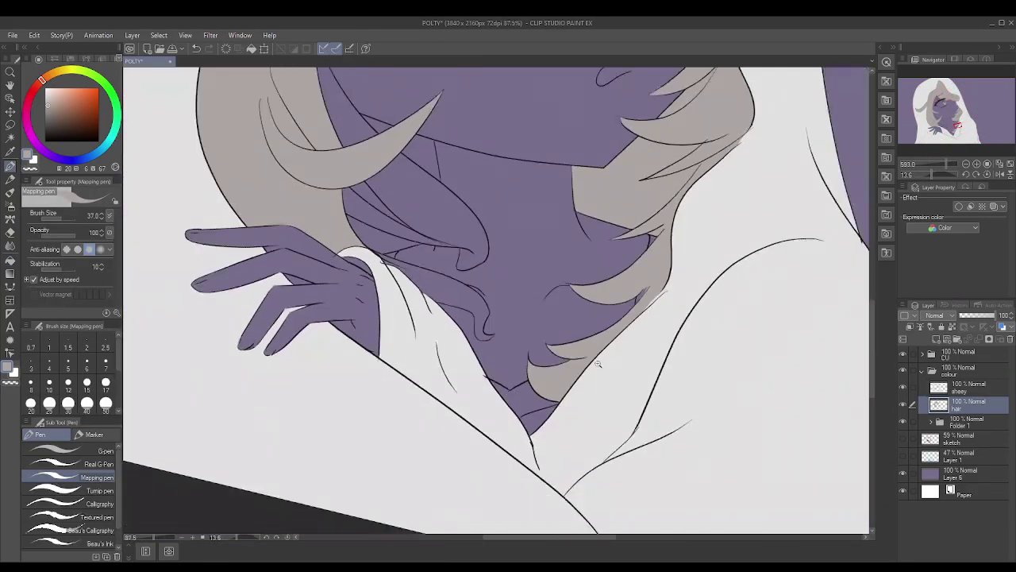
- Colour the small hair pieces at the collar, under the chin and behind the hand warm grey on the hair layer
{"action": "scroll", "coordinate": [494, 385], "scroll_direction": "up", "scroll_amount": 3}
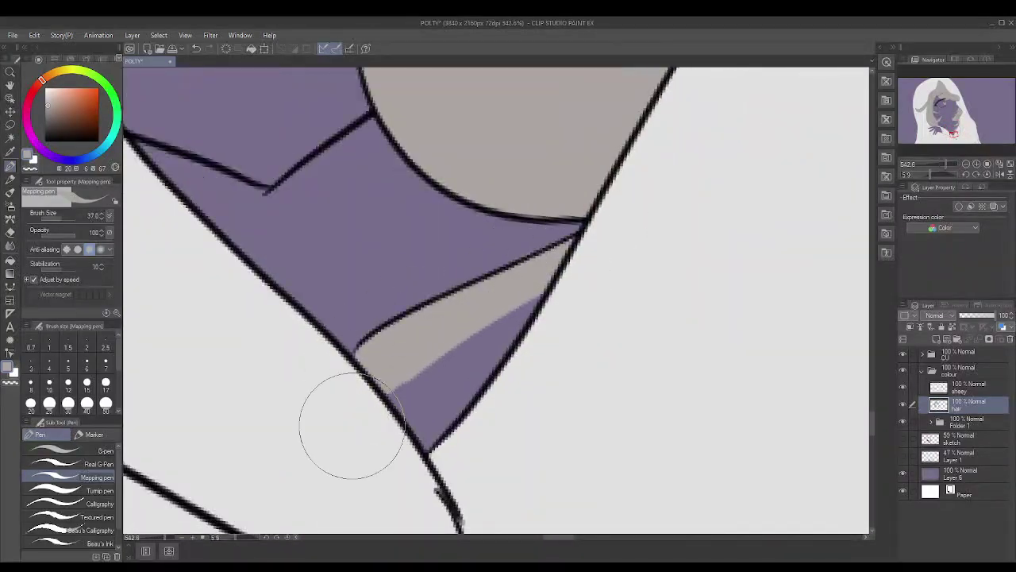
{"action": "scroll", "coordinate": [580, 261], "scroll_direction": "down", "scroll_amount": 5}
{"action": "scroll", "coordinate": [405, 292], "scroll_direction": "up", "scroll_amount": 5}
{"action": "scroll", "coordinate": [381, 291], "scroll_direction": "down", "scroll_amount": 3}
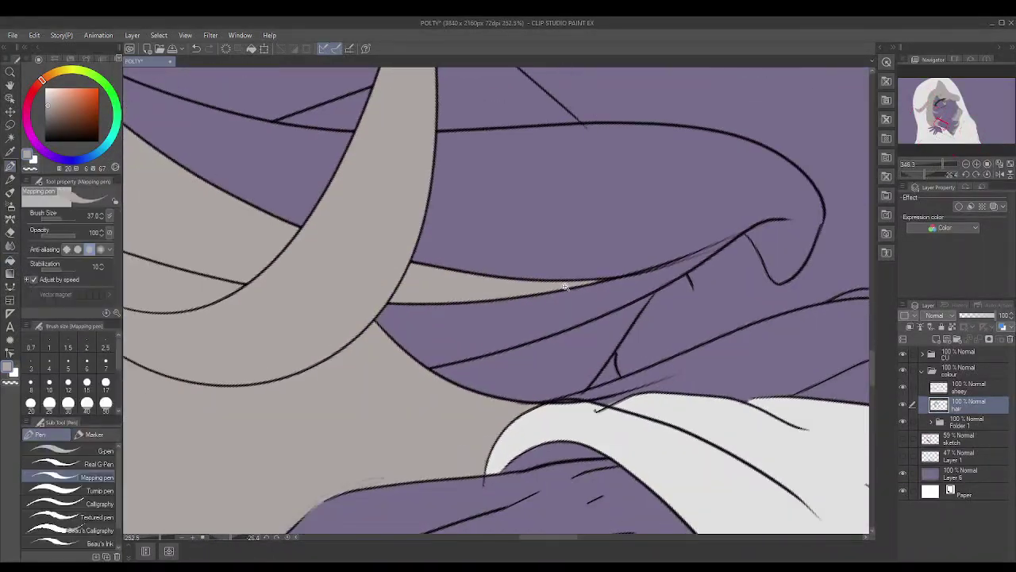
{"action": "scroll", "coordinate": [342, 288], "scroll_direction": "up", "scroll_amount": 3}
{"action": "scroll", "coordinate": [349, 286], "scroll_direction": "down", "scroll_amount": 6}
{"action": "key", "text": "g"}
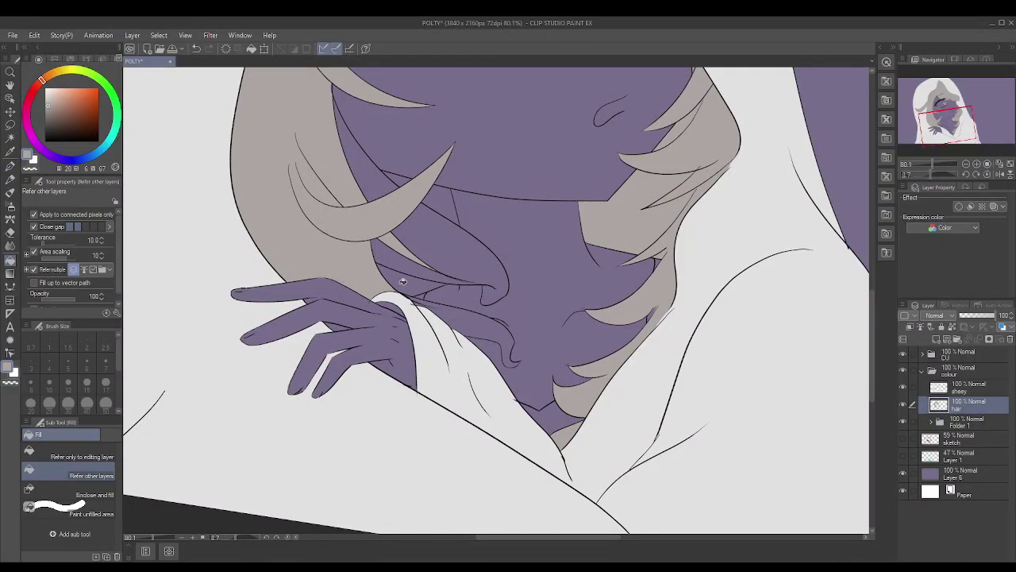
{"action": "scroll", "coordinate": [362, 282], "scroll_direction": "down", "scroll_amount": 4}
{"action": "scroll", "coordinate": [402, 289], "scroll_direction": "up", "scroll_amount": 2}
{"action": "scroll", "coordinate": [356, 322], "scroll_direction": "down", "scroll_amount": 2}
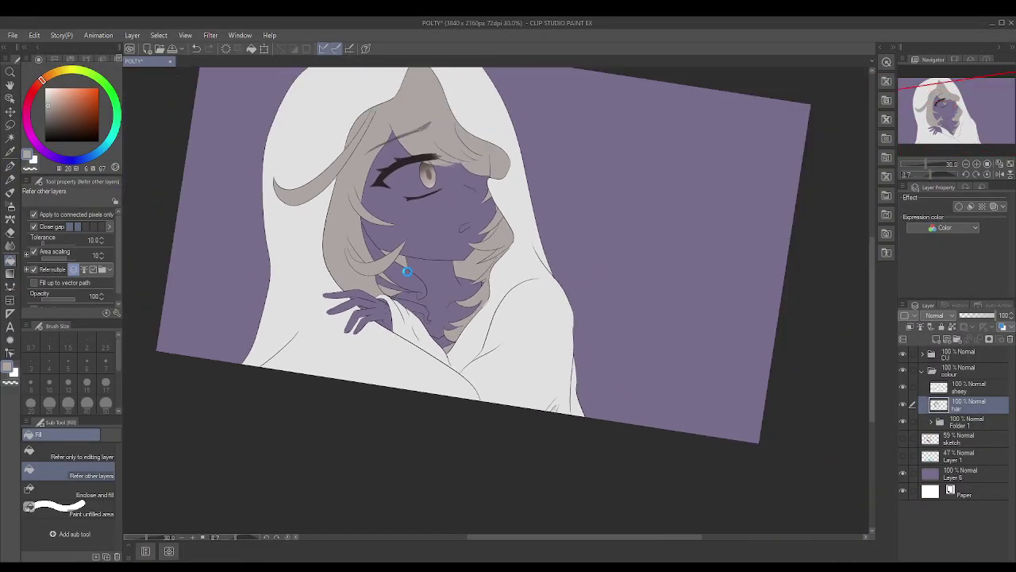
- Add Layer 2 below the eyes layer in Folder 1, outline the eyeball in white and fill it with white
{"action": "left_click_drag", "start_coordinate": [955, 423], "coordinate": [961, 439]}
{"action": "scroll", "coordinate": [315, 308], "scroll_direction": "up", "scroll_amount": 7}
{"action": "key", "text": "p"}
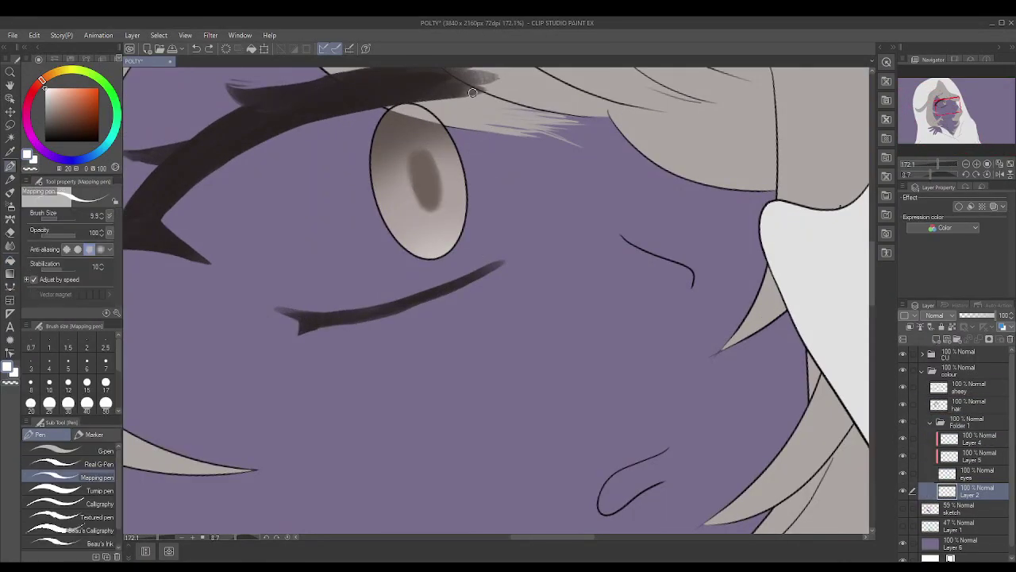
{"action": "scroll", "coordinate": [315, 309], "scroll_direction": "up", "scroll_amount": 2}
{"action": "left_click_drag", "start_coordinate": [418, 280], "coordinate": [431, 219]}
{"action": "key", "text": "g"}
{"action": "left_click", "coordinate": [476, 301]}
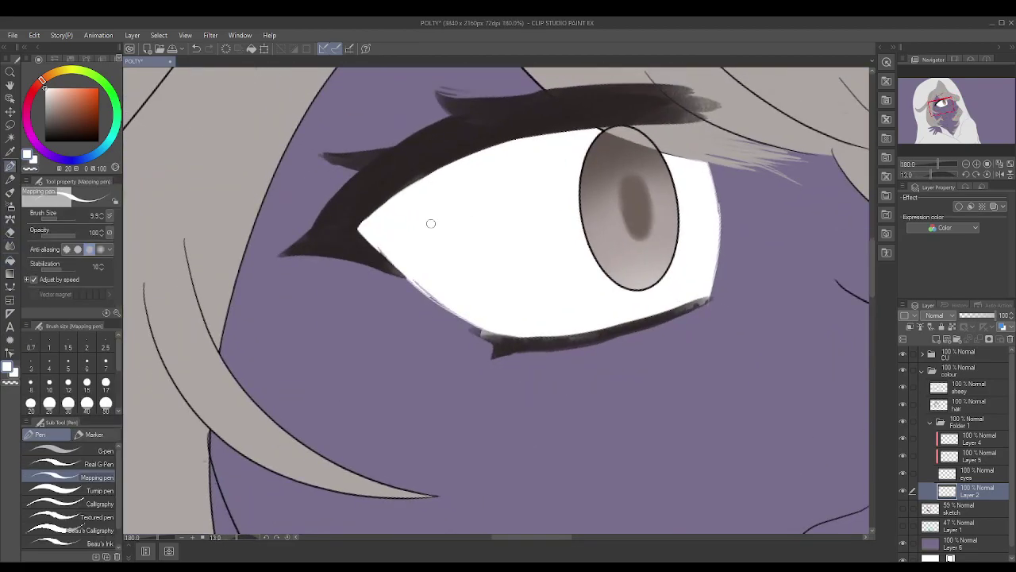
- Smooth the edges of the white eyeball along the upper lashes, the inner side and the lower lash line
{"action": "key", "text": "p"}
{"action": "left_click_drag", "start_coordinate": [528, 204], "coordinate": [401, 238]}
{"action": "left_click_drag", "start_coordinate": [534, 197], "coordinate": [336, 359]}
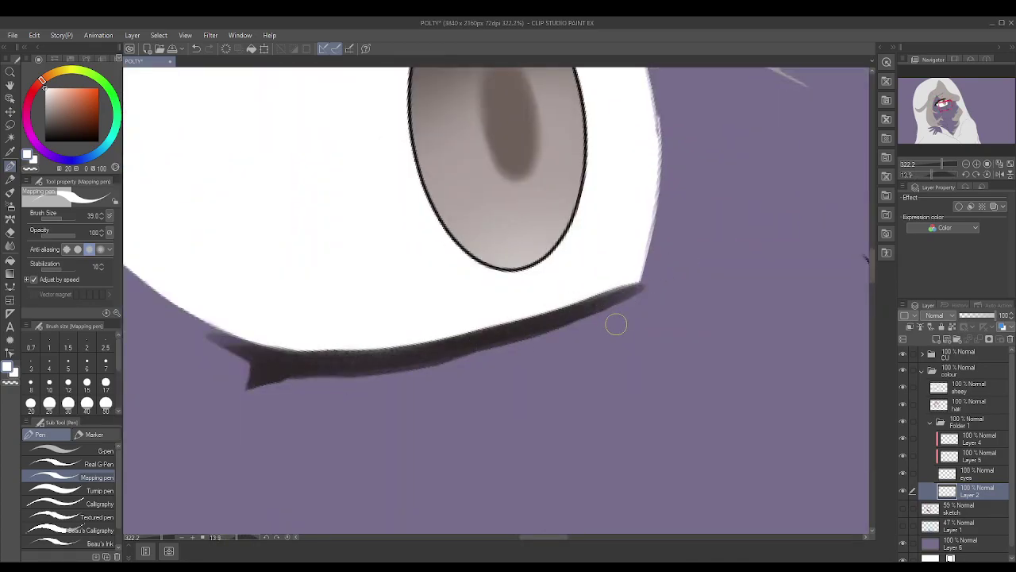
{"action": "left_click_drag", "start_coordinate": [615, 322], "coordinate": [159, 370]}
{"action": "key", "text": "ctrl+@"}
{"action": "key", "text": "ctrl+0"}
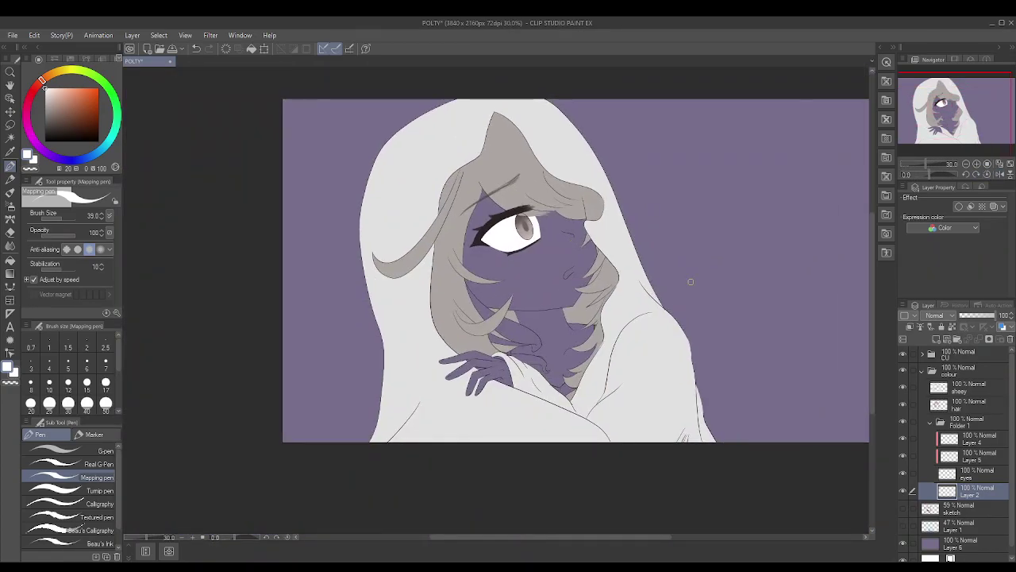
- Paint the face, neck and hand pale pink on a new Layer 3 below Folder 1 with a large Mapping pen
{"action": "scroll", "coordinate": [412, 179], "scroll_direction": "up", "scroll_amount": 3}
{"action": "left_click_drag", "start_coordinate": [412, 179], "coordinate": [442, 150]}
{"action": "left_click_drag", "start_coordinate": [444, 208], "coordinate": [530, 151]}
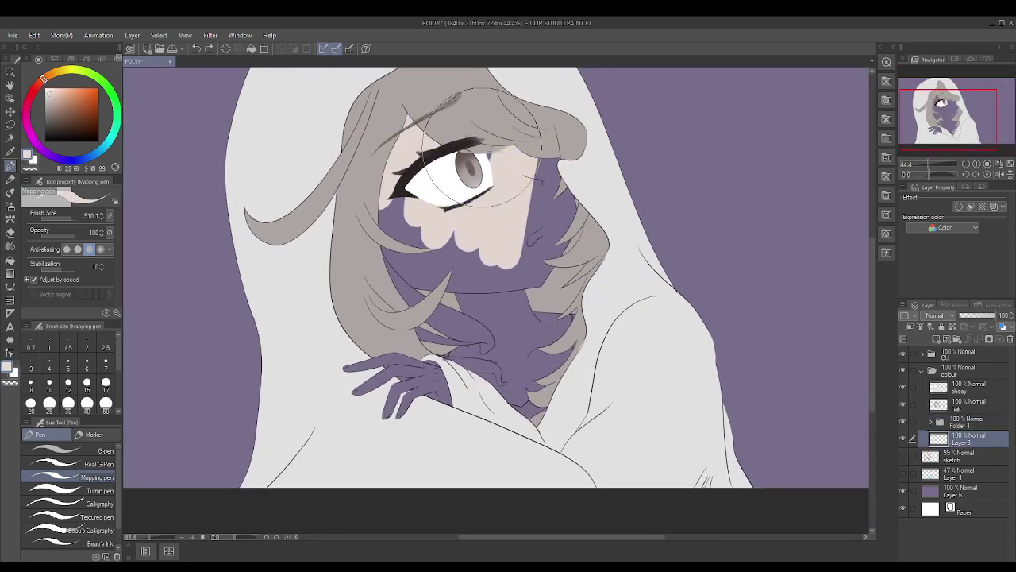
{"action": "left_click_drag", "start_coordinate": [462, 262], "coordinate": [508, 389]}
{"action": "scroll", "coordinate": [514, 278], "scroll_direction": "up", "scroll_amount": 2}
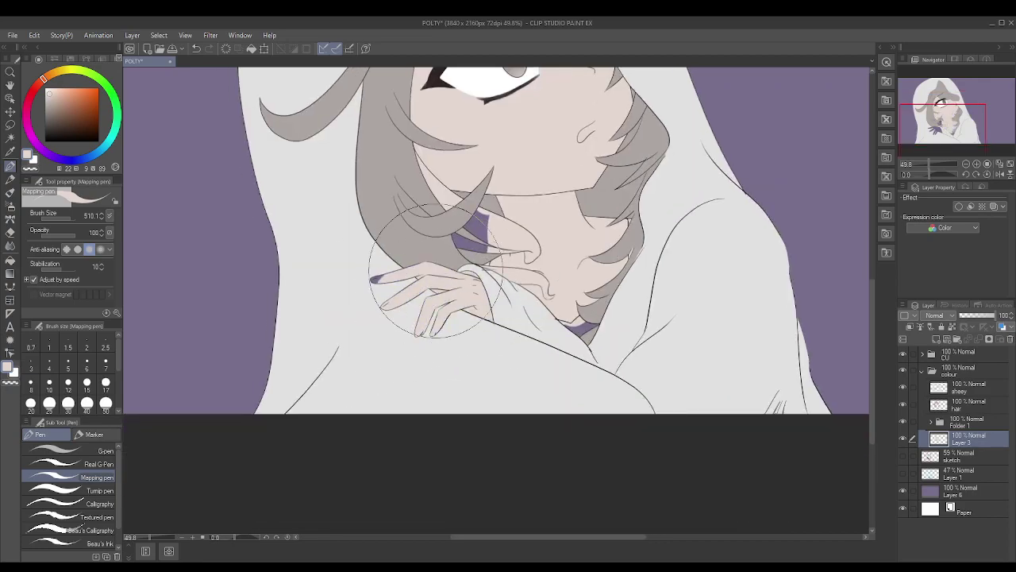
- Rename the pale pink layer as skin and add a new layer named dress above it
{"action": "scroll", "coordinate": [512, 278], "scroll_direction": "up", "scroll_amount": 1}
{"action": "key", "text": "o"}
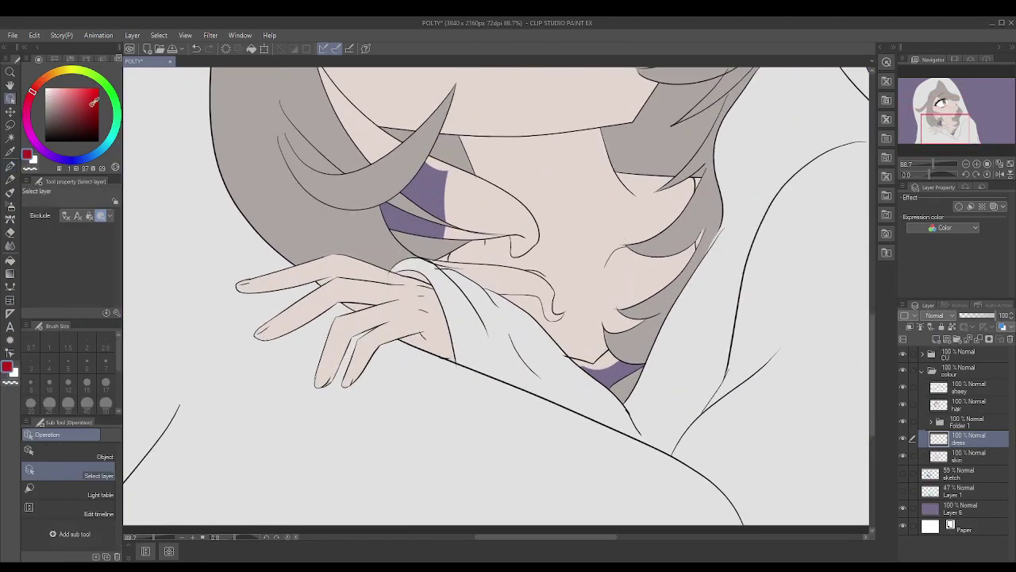
{"action": "key", "text": "p"}
- Paint the dress areas dark red at the neckline, beside the sleeve cuff and between the hair tips
{"action": "scroll", "coordinate": [400, 326], "scroll_direction": "up", "scroll_amount": 5}
{"action": "scroll", "coordinate": [469, 212], "scroll_direction": "down", "scroll_amount": 8}
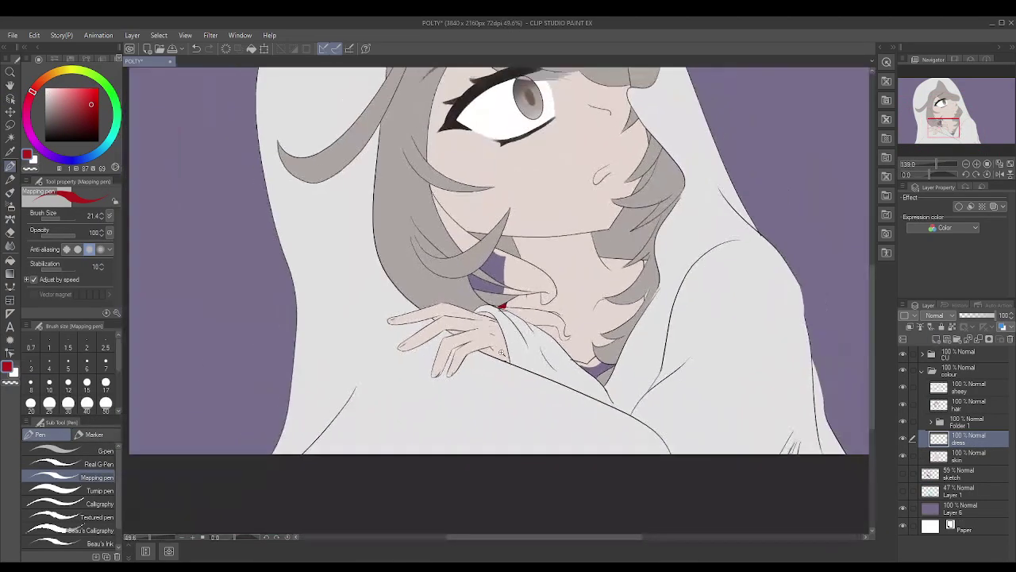
{"action": "scroll", "coordinate": [486, 406], "scroll_direction": "up", "scroll_amount": 4}
{"action": "scroll", "coordinate": [487, 407], "scroll_direction": "up", "scroll_amount": 2}
{"action": "mouse_move", "coordinate": [502, 320]}
{"action": "left_mouse_down"}
{"action": "mouse_move", "coordinate": [456, 366]}
{"action": "mouse_move", "coordinate": [508, 263]}
{"action": "mouse_move", "coordinate": [494, 291]}
{"action": "left_mouse_up"}
{"action": "scroll", "coordinate": [475, 276], "scroll_direction": "down", "scroll_amount": 4}
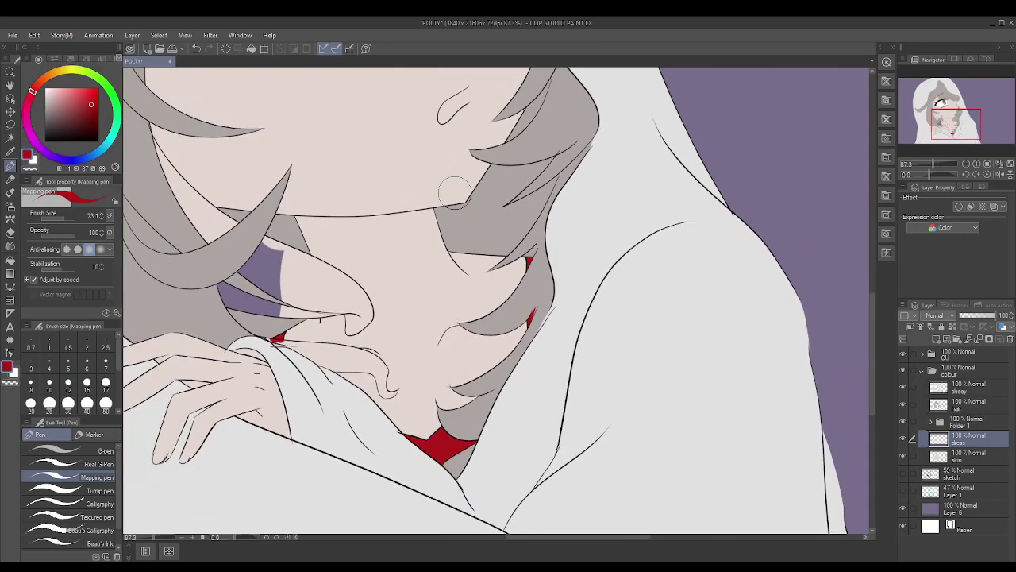
- Add a new Layer 3 below hair and paint the inner hair strands by the neck slate blue
{"action": "scroll", "coordinate": [477, 318], "scroll_direction": "up", "scroll_amount": 2}
{"action": "key", "text": "ctrl+shift+n"}
{"action": "scroll", "coordinate": [476, 318], "scroll_direction": "up", "scroll_amount": 4}
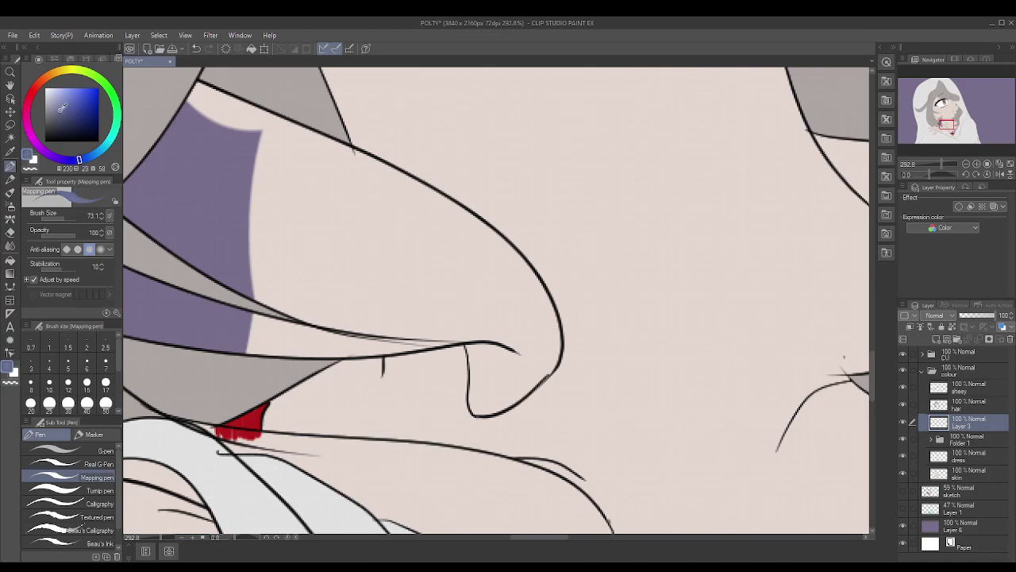
{"action": "left_click_drag", "start_coordinate": [289, 303], "coordinate": [266, 345]}
{"action": "scroll", "coordinate": [274, 239], "scroll_direction": "down", "scroll_amount": 3}
{"action": "left_click", "coordinate": [590, 212]}
{"action": "scroll", "coordinate": [310, 265], "scroll_direction": "up", "scroll_amount": 3}
- Touch up the warm grey where the hair strands meet and the cloak's light grey along the sleeve cuff
{"action": "left_click", "coordinate": [969, 405]}
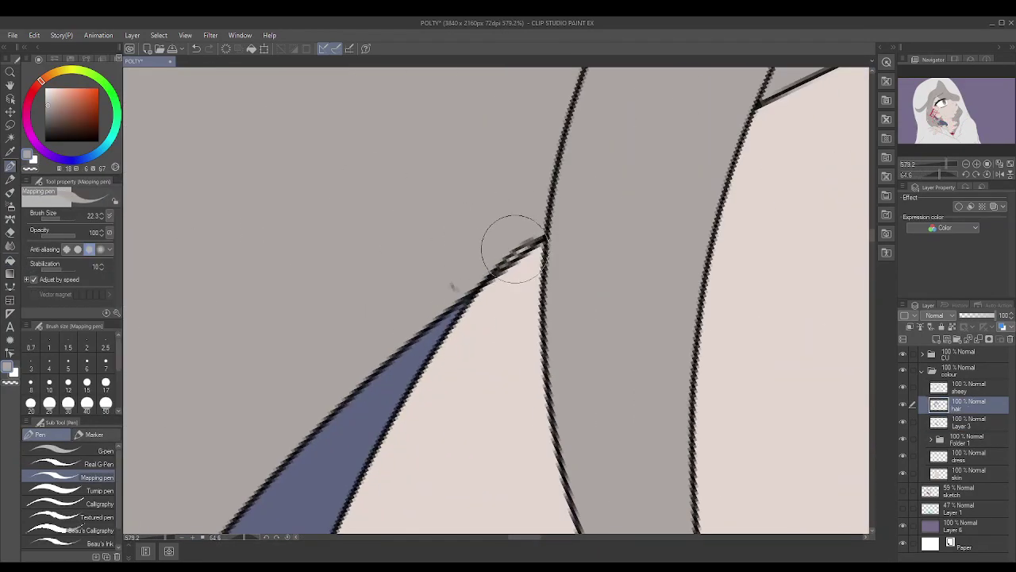
{"action": "left_click", "coordinate": [922, 355]}
{"action": "left_click", "coordinate": [922, 355]}
{"action": "left_click", "coordinate": [968, 405]}
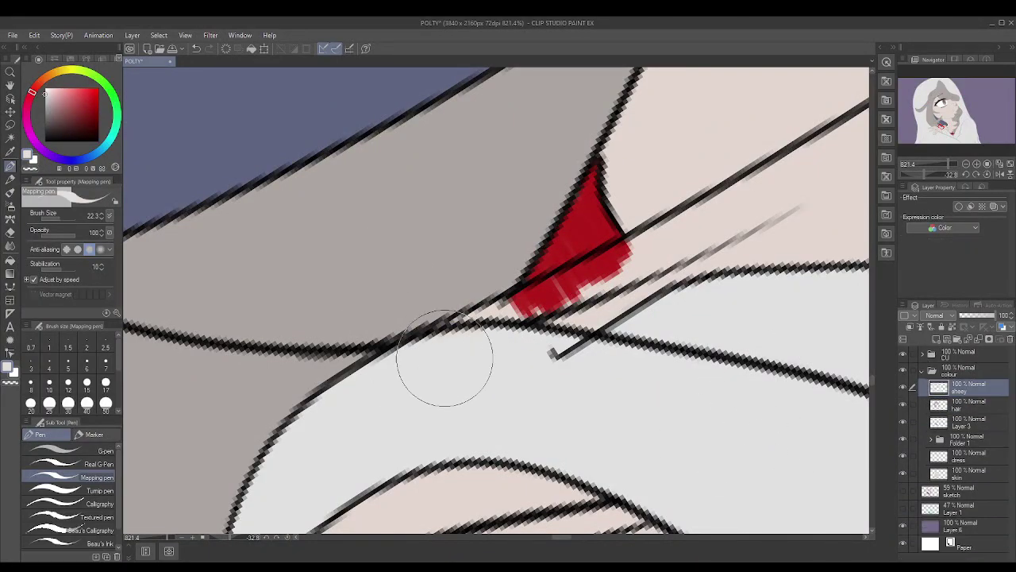
{"action": "scroll", "coordinate": [442, 374], "scroll_direction": "down", "scroll_amount": 5}
{"action": "scroll", "coordinate": [459, 347], "scroll_direction": "up", "scroll_amount": 5}
{"action": "mouse_move", "coordinate": [459, 347]}
{"action": "left_mouse_down"}
{"action": "mouse_move", "coordinate": [426, 343]}
{"action": "mouse_move", "coordinate": [510, 233]}
{"action": "left_mouse_up"}
{"action": "scroll", "coordinate": [426, 363], "scroll_direction": "down", "scroll_amount": 3}
- Extend the slate blue on Layer 3 through the lower strand above the sleeve and around its curled tip
{"action": "left_click", "coordinate": [510, 234], "text": "alt"}
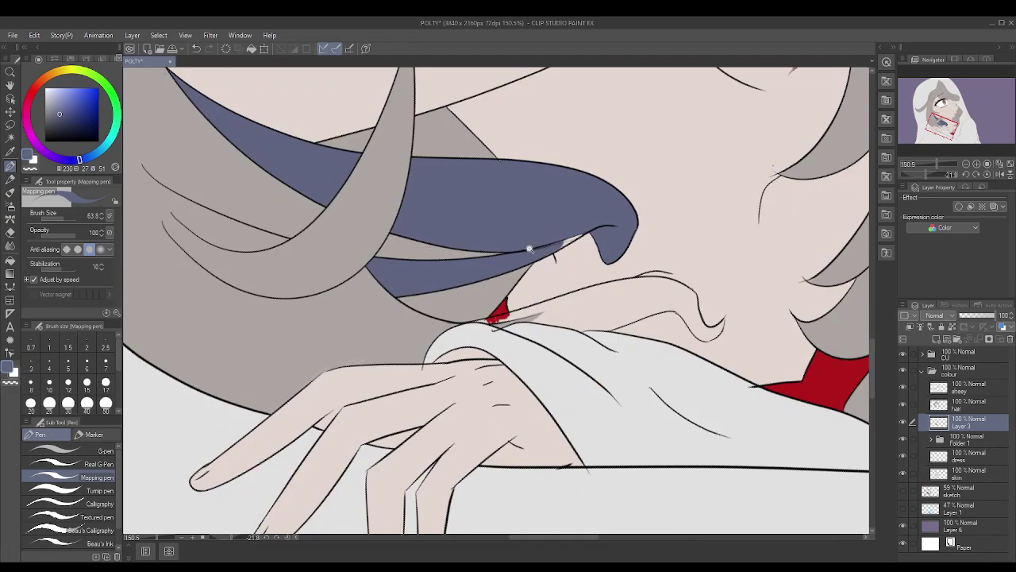
{"action": "scroll", "coordinate": [579, 274], "scroll_direction": "up", "scroll_amount": 3}
{"action": "scroll", "coordinate": [592, 242], "scroll_direction": "down", "scroll_amount": 3}
{"action": "scroll", "coordinate": [604, 333], "scroll_direction": "up", "scroll_amount": 3}
{"action": "mouse_move", "coordinate": [681, 195]}
{"action": "left_mouse_down"}
{"action": "mouse_move", "coordinate": [408, 273]}
{"action": "mouse_move", "coordinate": [543, 234]}
{"action": "mouse_move", "coordinate": [489, 181]}
{"action": "left_mouse_up"}
{"action": "left_click_drag", "start_coordinate": [472, 264], "coordinate": [484, 273]}
{"action": "scroll", "coordinate": [483, 272], "scroll_direction": "up", "scroll_amount": 2}
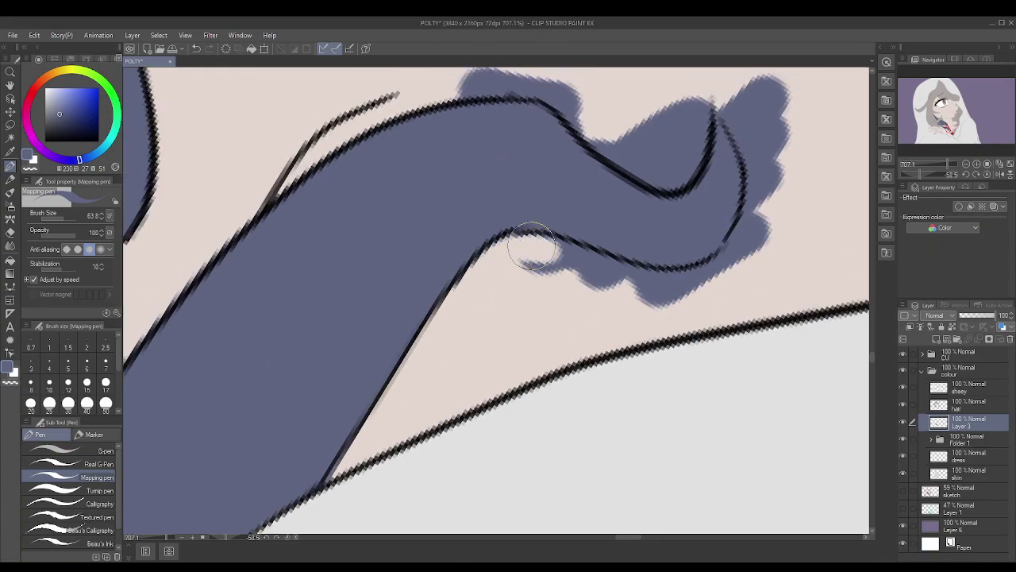
- Clean away the blue overspill outside the outline of the lower strand's curled tip
{"action": "left_click_drag", "start_coordinate": [550, 252], "coordinate": [346, 217]}
{"action": "mouse_move", "coordinate": [290, 333]}
{"action": "left_mouse_down"}
{"action": "mouse_move", "coordinate": [283, 403]}
{"action": "mouse_move", "coordinate": [610, 401]}
{"action": "left_mouse_up"}
{"action": "scroll", "coordinate": [493, 436], "scroll_direction": "down", "scroll_amount": 10}
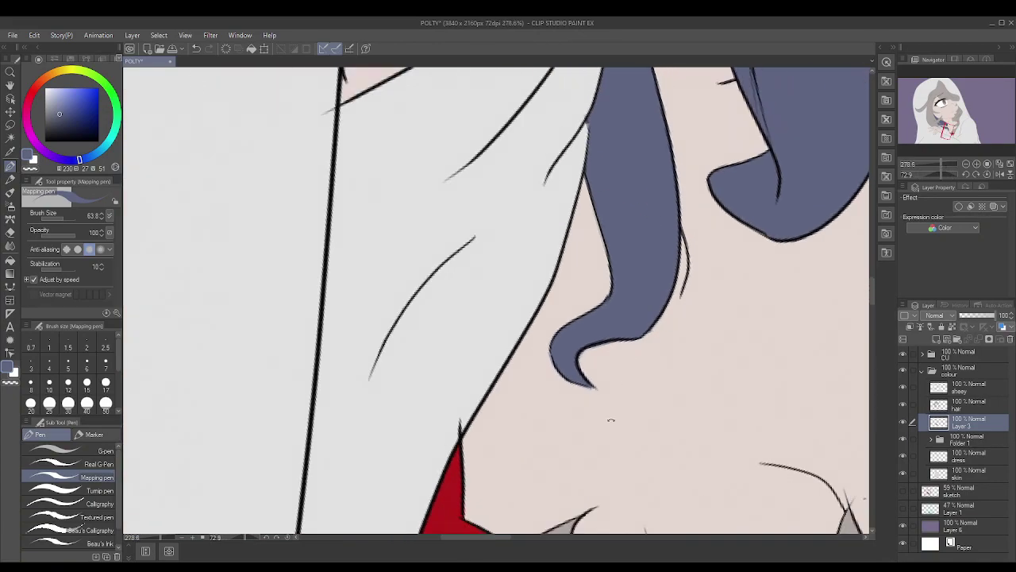
- Hide the purple background Layer 6 and rename the blue strand layer as 10ta
{"action": "scroll", "coordinate": [492, 306], "scroll_direction": "up", "scroll_amount": 5}
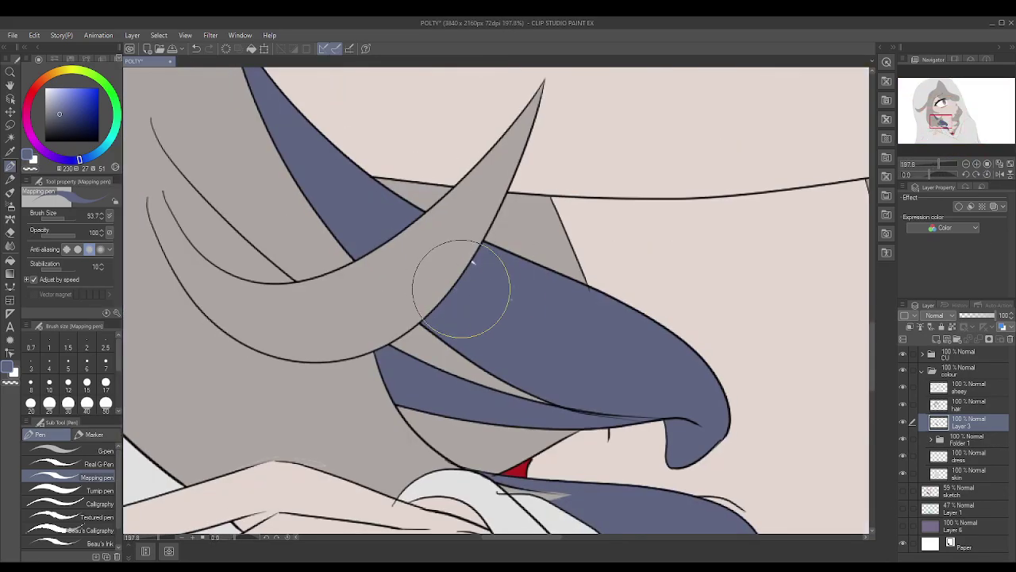
{"action": "scroll", "coordinate": [492, 318], "scroll_direction": "down", "scroll_amount": 6}
{"action": "scroll", "coordinate": [369, 422], "scroll_direction": "up", "scroll_amount": 3}
{"action": "scroll", "coordinate": [428, 386], "scroll_direction": "down", "scroll_amount": 2}
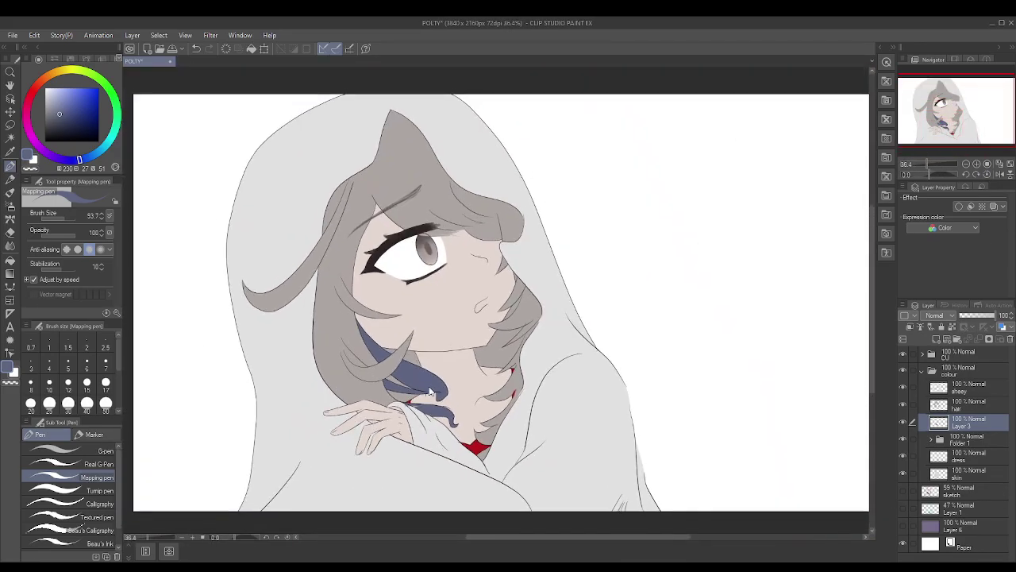
{"action": "scroll", "coordinate": [558, 356], "scroll_direction": "down", "scroll_amount": 1}
{"action": "key", "text": "o"}
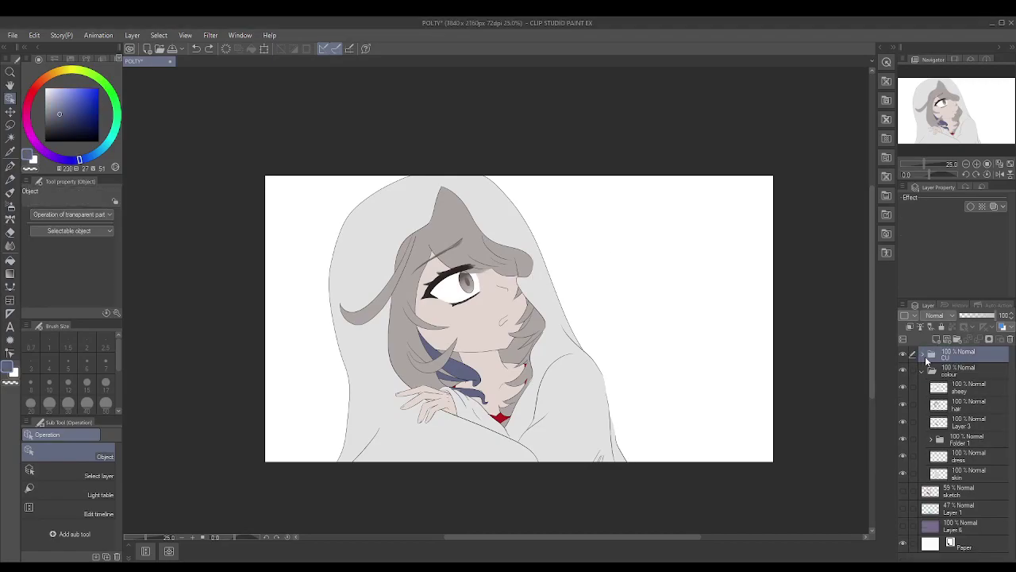
{"action": "scroll", "coordinate": [488, 366], "scroll_direction": "up", "scroll_amount": 2}
{"action": "scroll", "coordinate": [406, 368], "scroll_direction": "down", "scroll_amount": 2}
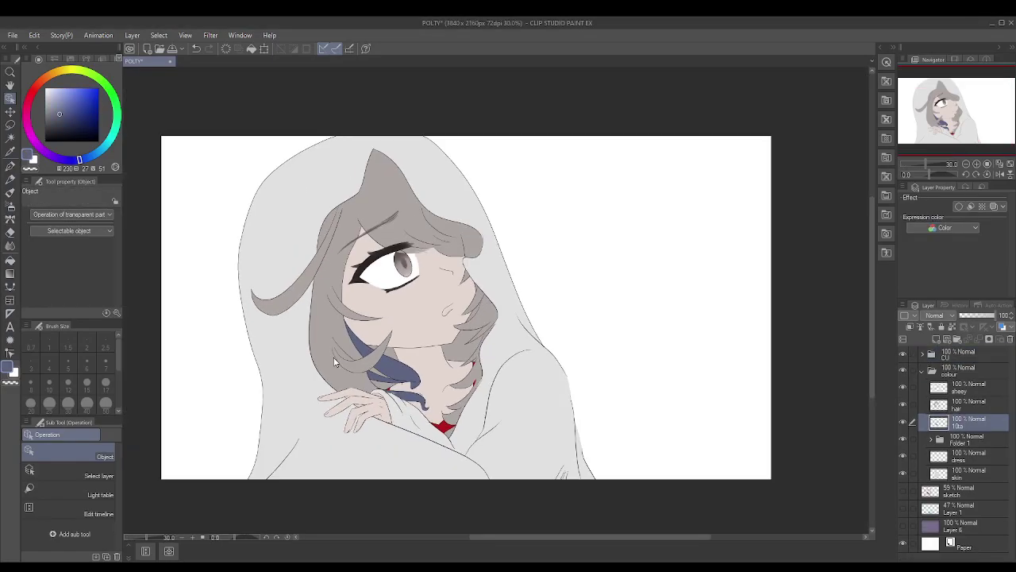
- Draw a short black stroke at the blue strand's upper edge on the line art layer in the CU folder
{"action": "scroll", "coordinate": [407, 368], "scroll_direction": "up", "scroll_amount": 3}
{"action": "key", "text": "p"}
{"action": "scroll", "coordinate": [326, 260], "scroll_direction": "up", "scroll_amount": 3}
{"action": "scroll", "coordinate": [326, 260], "scroll_direction": "down", "scroll_amount": 5}
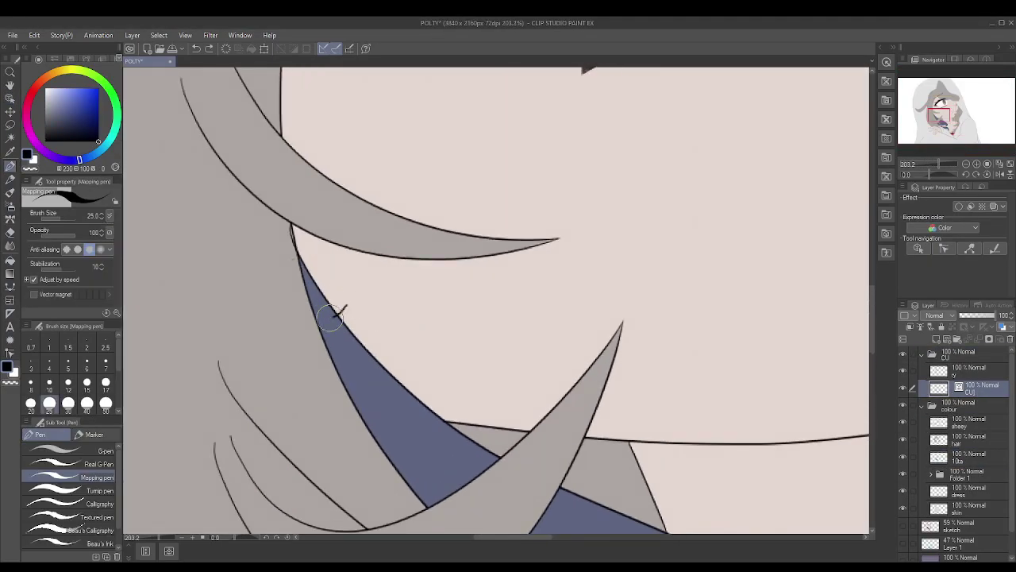
{"action": "scroll", "coordinate": [429, 334], "scroll_direction": "up", "scroll_amount": 2}
{"action": "scroll", "coordinate": [428, 334], "scroll_direction": "up", "scroll_amount": 2}
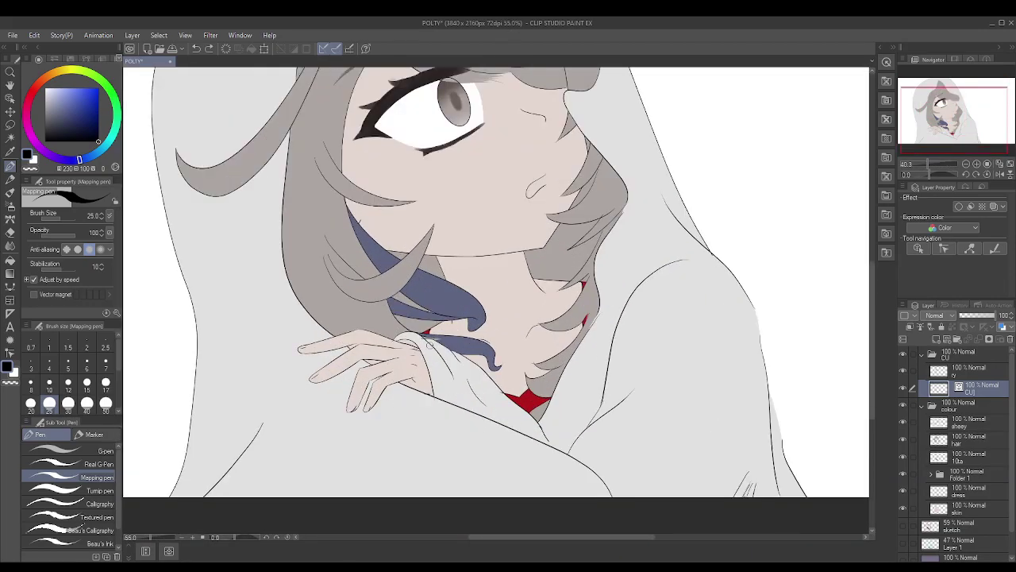
- Sample the cloak's light grey and add a new Layer 3 clipped to the skin layer
{"action": "left_click", "coordinate": [437, 328], "text": "alt"}
{"action": "scroll", "coordinate": [437, 328], "scroll_direction": "up", "scroll_amount": 5}
{"action": "scroll", "coordinate": [411, 357], "scroll_direction": "down", "scroll_amount": 6}
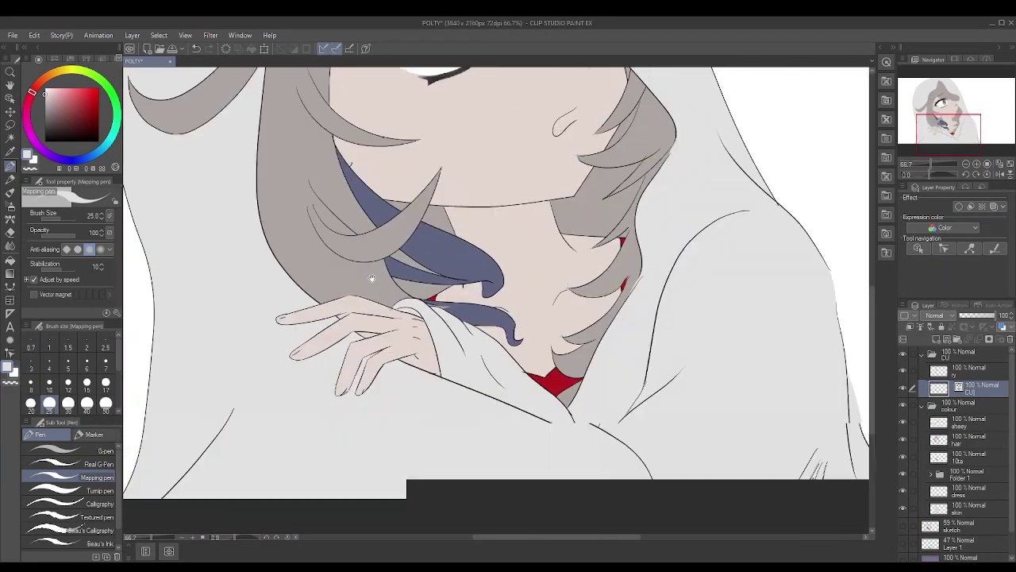
{"action": "scroll", "coordinate": [371, 278], "scroll_direction": "down", "scroll_amount": 3}
{"action": "left_click", "coordinate": [921, 353]}
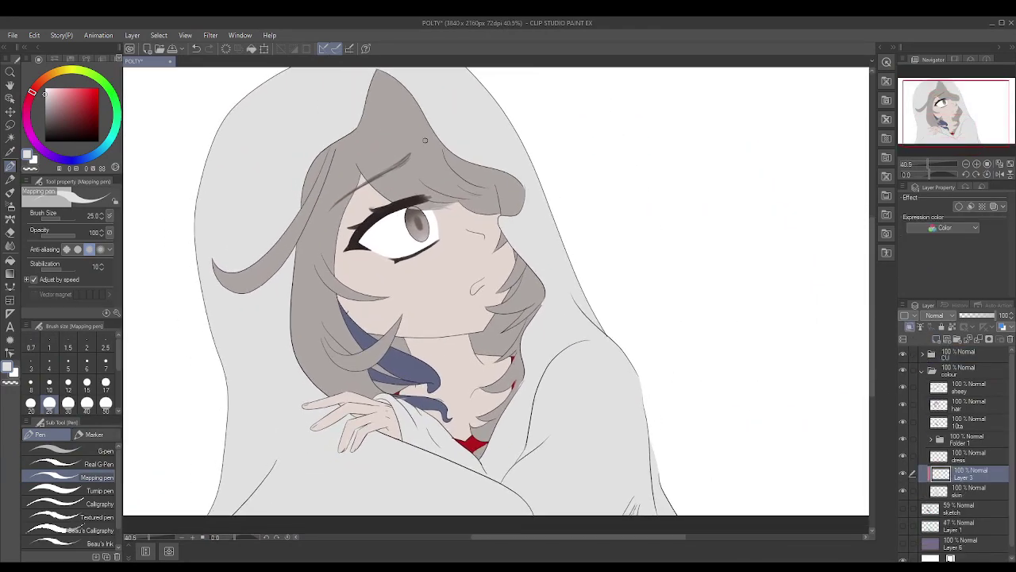
- Set Layer 3 to Hard light and airbrush soft dark shadows across the face, under the fringe and down the neck
{"action": "scroll", "coordinate": [419, 372], "scroll_direction": "up", "scroll_amount": 4}
{"action": "key", "text": "b"}
{"action": "left_click_drag", "start_coordinate": [587, 158], "coordinate": [571, 286]}
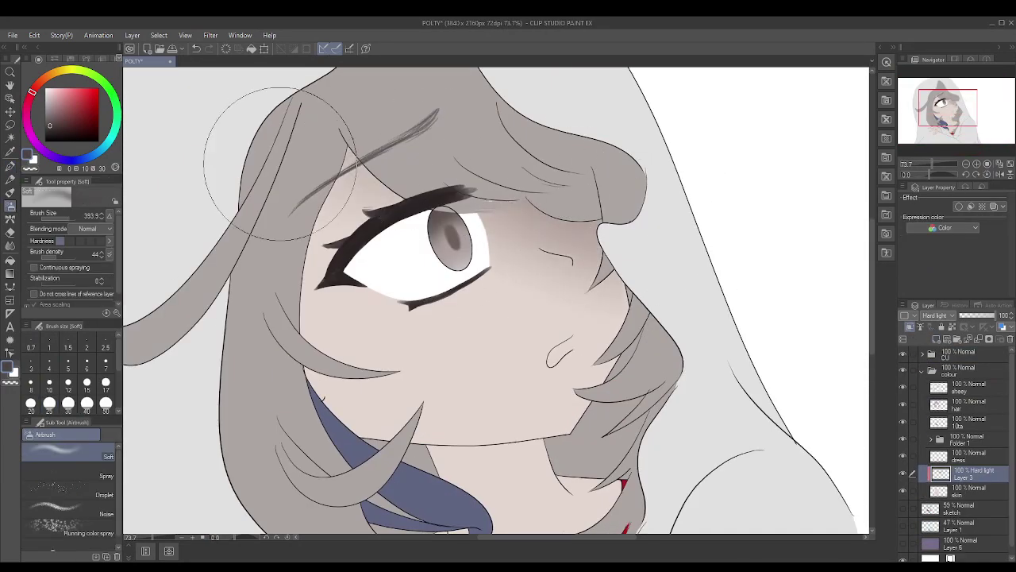
{"action": "scroll", "coordinate": [611, 266], "scroll_direction": "down", "scroll_amount": 3}
{"action": "scroll", "coordinate": [565, 353], "scroll_direction": "up", "scroll_amount": 2}
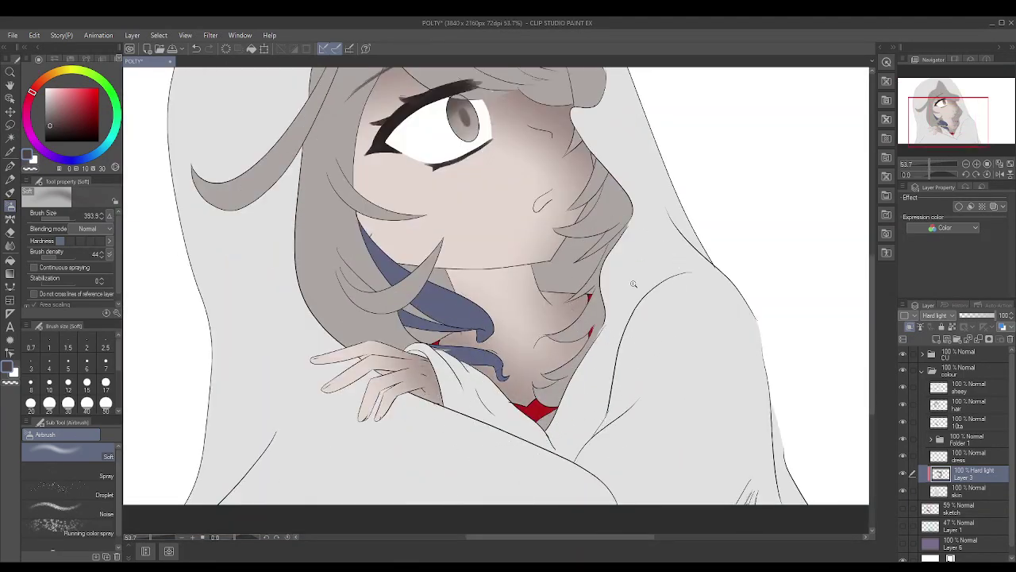
{"action": "scroll", "coordinate": [643, 285], "scroll_direction": "down", "scroll_amount": 2}
- Paint a dark shadow under the jawline with the Round mixing brush and soften it with the Blur and Finger tip tools
{"action": "scroll", "coordinate": [476, 262], "scroll_direction": "up", "scroll_amount": 4}
{"action": "key", "text": "b"}
{"action": "scroll", "coordinate": [294, 253], "scroll_direction": "up", "scroll_amount": 5}
{"action": "mouse_move", "coordinate": [294, 252]}
{"action": "left_mouse_down"}
{"action": "mouse_move", "coordinate": [548, 208]}
{"action": "mouse_move", "coordinate": [794, 131]}
{"action": "left_mouse_up"}
{"action": "scroll", "coordinate": [345, 257], "scroll_direction": "down", "scroll_amount": 5}
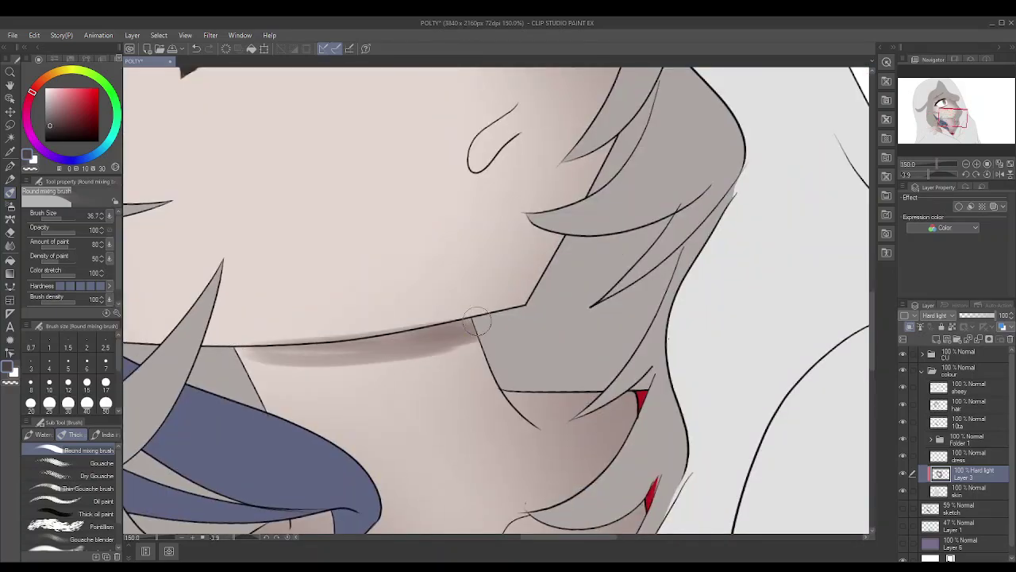
{"action": "scroll", "coordinate": [476, 342], "scroll_direction": "down", "scroll_amount": 3}
{"action": "key", "text": "j"}
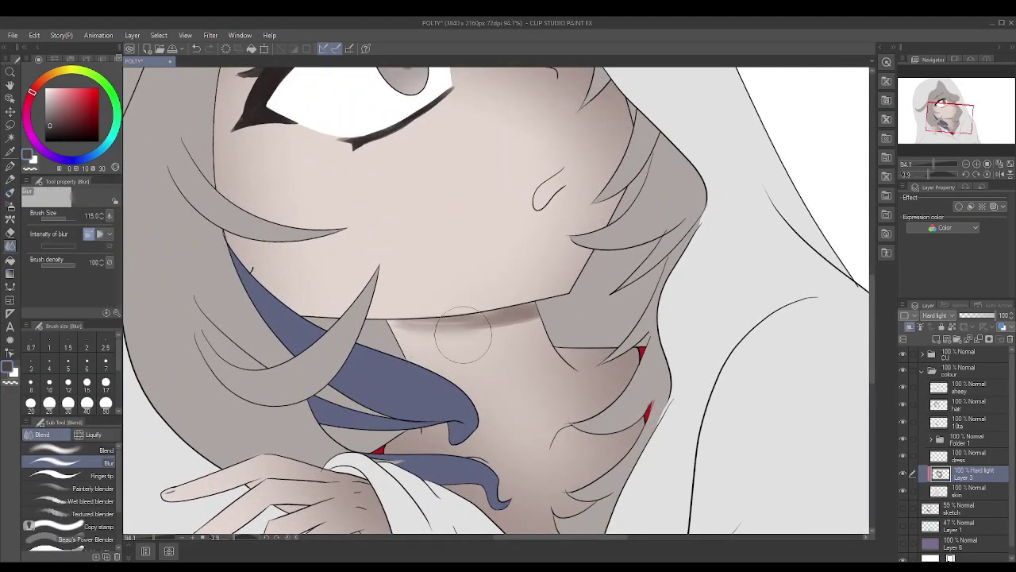
{"action": "scroll", "coordinate": [570, 333], "scroll_direction": "down", "scroll_amount": 3}
{"action": "scroll", "coordinate": [528, 261], "scroll_direction": "up", "scroll_amount": 6}
{"action": "key", "text": "j"}
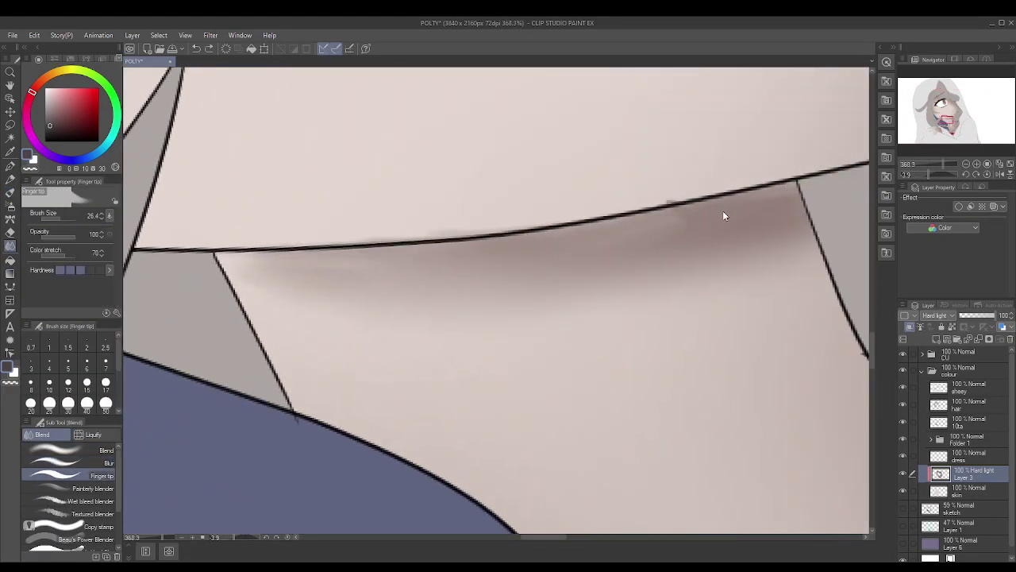
{"action": "scroll", "coordinate": [520, 246], "scroll_direction": "down", "scroll_amount": 5}
{"action": "scroll", "coordinate": [476, 278], "scroll_direction": "up", "scroll_amount": 3}
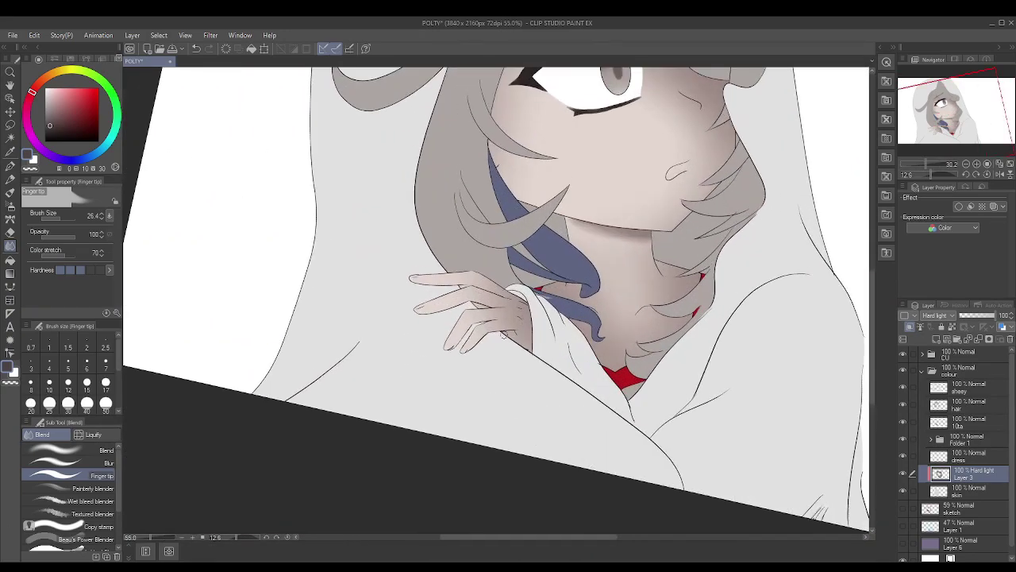
- Darken the gaps between the fingers with the Round mixing brush and airbrush a soft shadow onto the wrist
{"action": "key", "text": "b"}
{"action": "scroll", "coordinate": [478, 277], "scroll_direction": "up", "scroll_amount": 4}
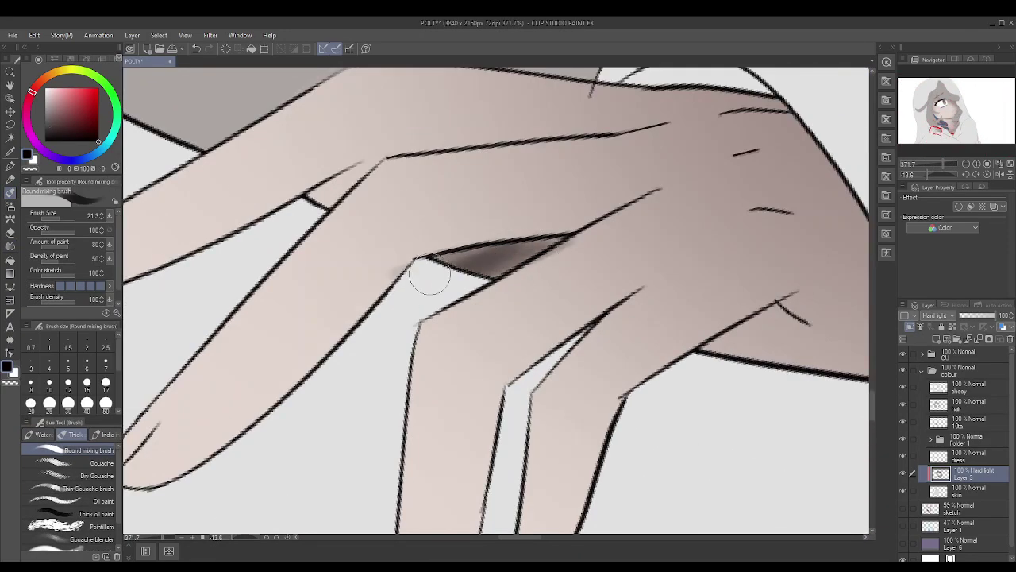
{"action": "scroll", "coordinate": [566, 318], "scroll_direction": "down", "scroll_amount": 3}
{"action": "key", "text": "b"}
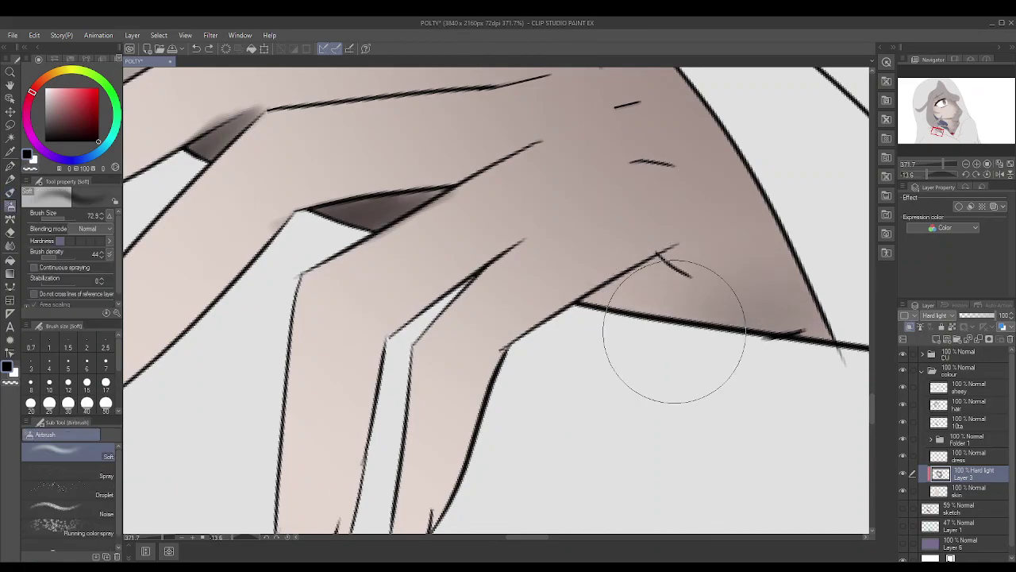
{"action": "scroll", "coordinate": [542, 290], "scroll_direction": "down", "scroll_amount": 2}
{"action": "scroll", "coordinate": [720, 211], "scroll_direction": "down", "scroll_amount": 5}
{"action": "key", "text": "j"}
{"action": "scroll", "coordinate": [714, 238], "scroll_direction": "up", "scroll_amount": 3}
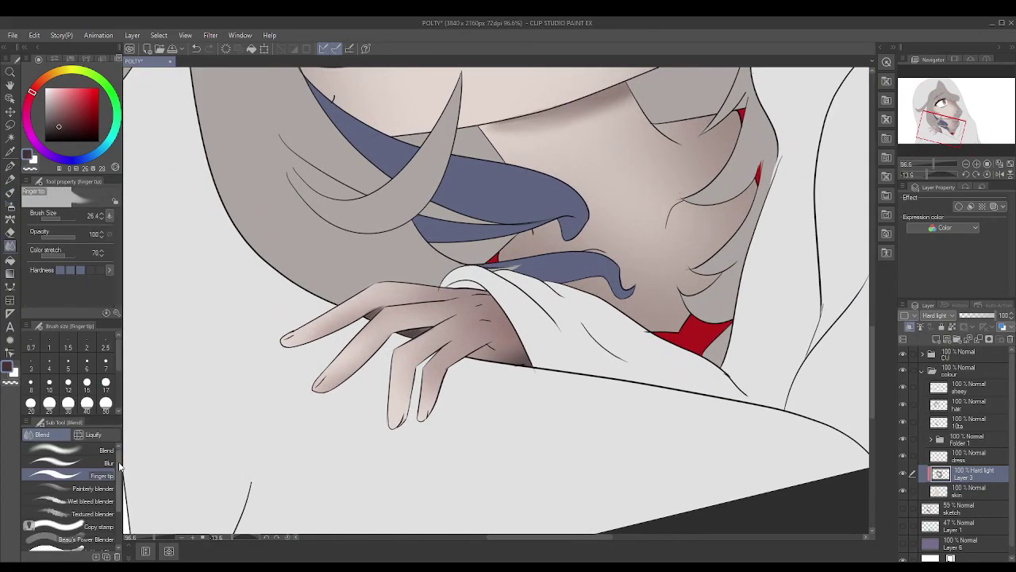
- Add a Hard light layer clipped to the dress layer and airbrush dark shading onto the red dress
{"action": "scroll", "coordinate": [715, 238], "scroll_direction": "down", "scroll_amount": 3}
{"action": "left_click", "coordinate": [988, 174]}
{"action": "key", "text": "ctrl+shift+n"}
{"action": "scroll", "coordinate": [601, 420], "scroll_direction": "up", "scroll_amount": 5}
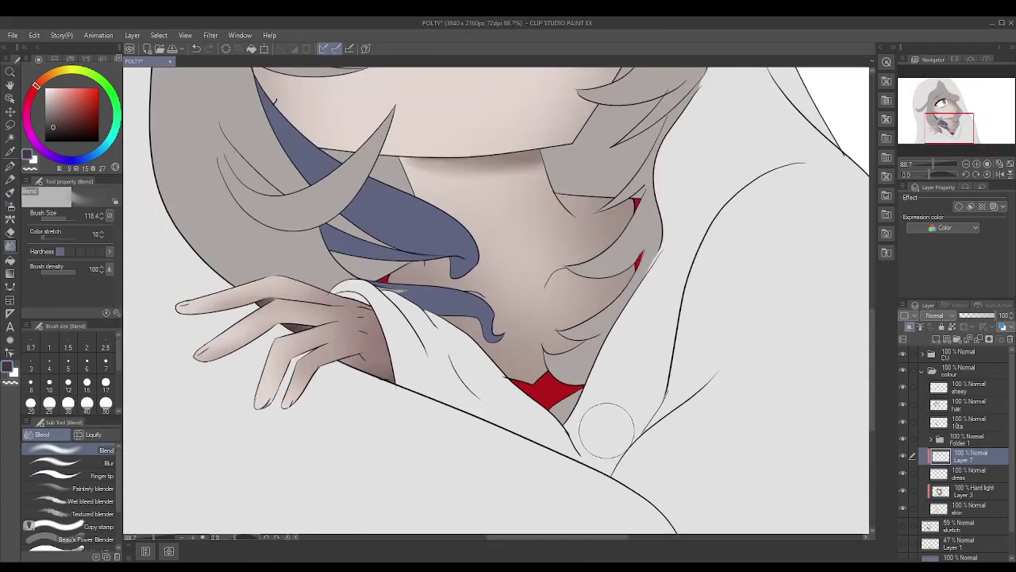
{"action": "key", "text": "b"}
{"action": "scroll", "coordinate": [763, 283], "scroll_direction": "down", "scroll_amount": 3}
{"action": "scroll", "coordinate": [476, 207], "scroll_direction": "up", "scroll_amount": 3}
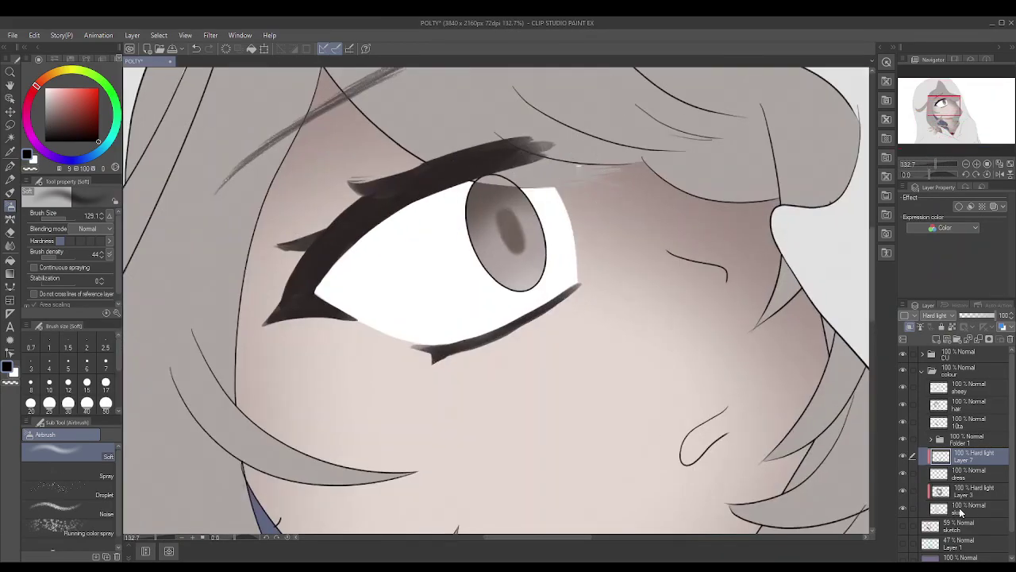
- Add a layer clipped to Layer 2 in Folder 1 and airbrush a soft grey shadow onto the white of the eye
{"action": "key", "text": "p"}
{"action": "scroll", "coordinate": [496, 302], "scroll_direction": "down", "scroll_amount": 5}
{"action": "scroll", "coordinate": [496, 301], "scroll_direction": "up", "scroll_amount": 3}
{"action": "left_click", "coordinate": [973, 476]}
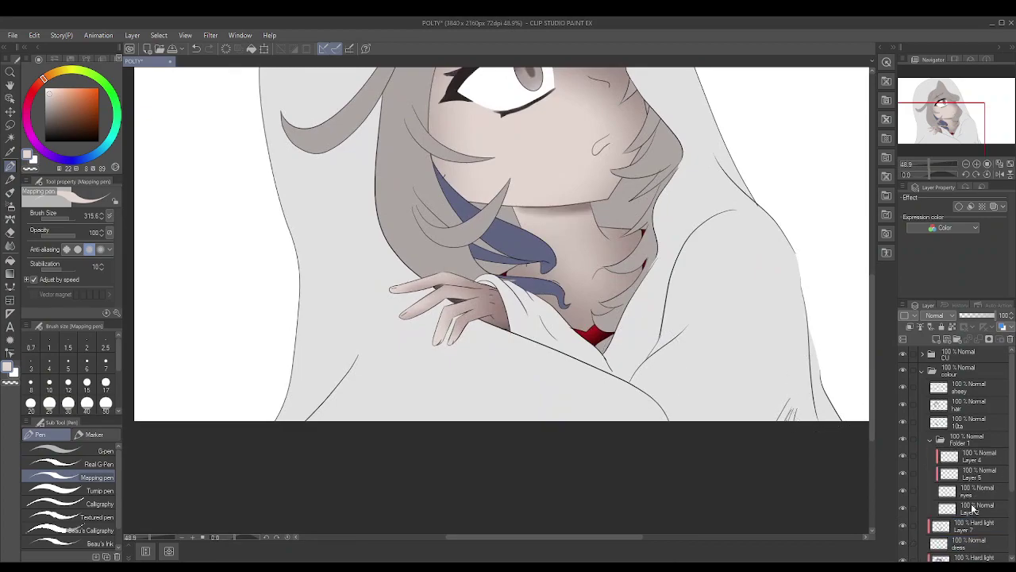
{"action": "key", "text": "ctrl+shift+n"}
{"action": "key", "text": "b"}
{"action": "scroll", "coordinate": [408, 227], "scroll_direction": "up", "scroll_amount": 5}
{"action": "scroll", "coordinate": [545, 148], "scroll_direction": "up", "scroll_amount": 1}
{"action": "scroll", "coordinate": [594, 243], "scroll_direction": "down", "scroll_amount": 3}
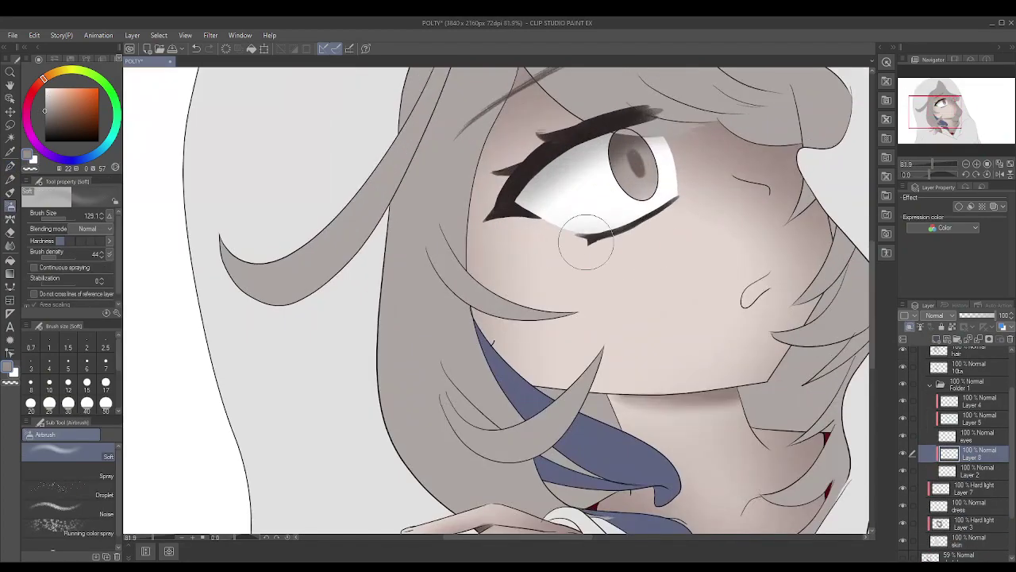
- Add a Hard light layer clipped to the 10ta layer and airbrush dark shading onto the blue strands
{"action": "scroll", "coordinate": [594, 243], "scroll_direction": "down", "scroll_amount": 4}
{"action": "left_click", "coordinate": [969, 395]}
{"action": "scroll", "coordinate": [603, 409], "scroll_direction": "up", "scroll_amount": 6}
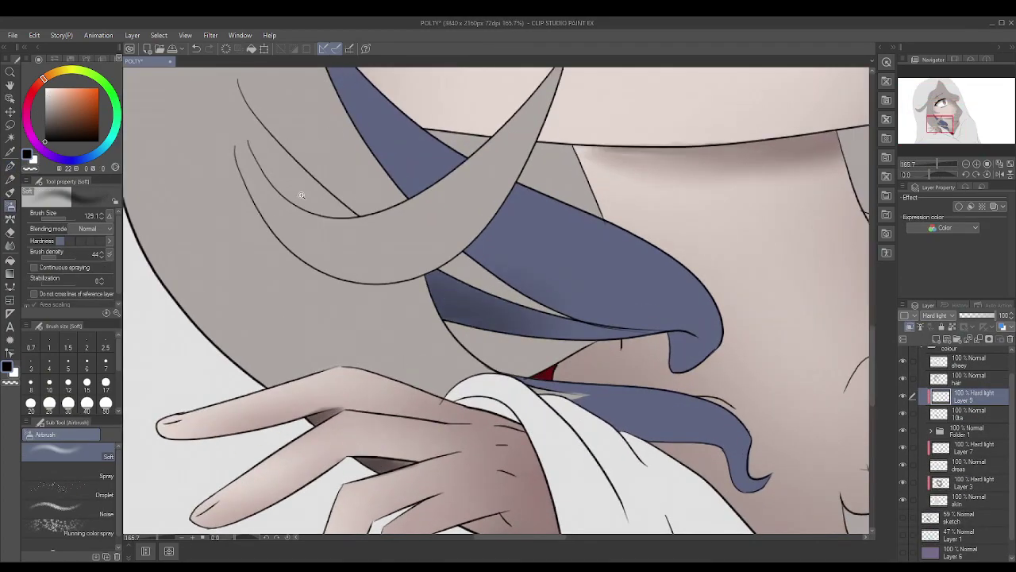
{"action": "scroll", "coordinate": [603, 408], "scroll_direction": "up", "scroll_amount": 3}
{"action": "scroll", "coordinate": [604, 409], "scroll_direction": "down", "scroll_amount": 3}
- Add a second clipped layer in Normal mode above the 10ta layer and airbrush soft white highlights on the blue strands
{"action": "scroll", "coordinate": [427, 461], "scroll_direction": "down", "scroll_amount": 2}
{"action": "left_click", "coordinate": [59, 87]}
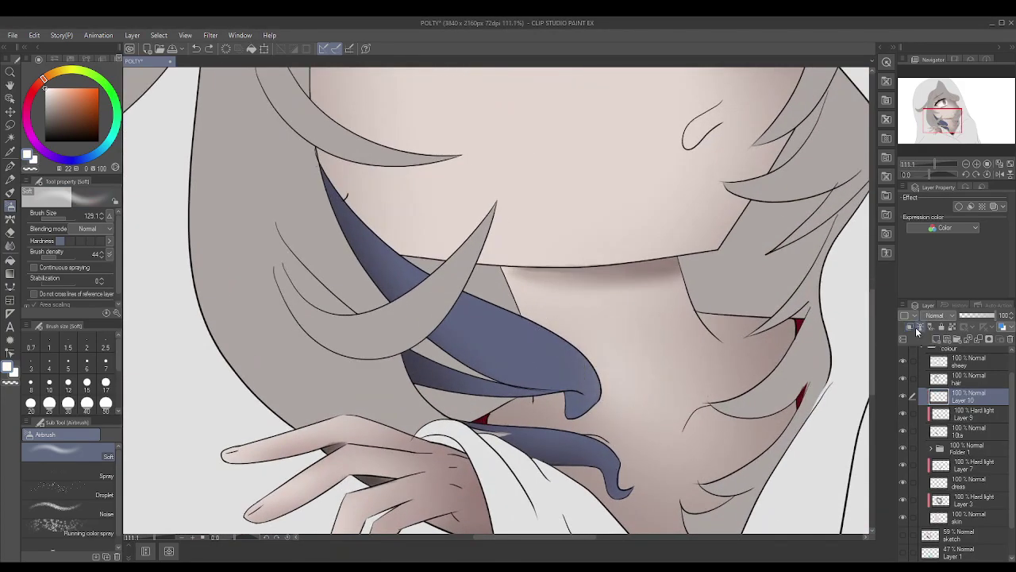
{"action": "scroll", "coordinate": [643, 461], "scroll_direction": "down", "scroll_amount": 5}
- Add a Hard light layer clipped to the hair layer and airbrush dark shading over the outer locks and lower hair
{"action": "key", "text": "ctrl+shift+n"}
{"action": "scroll", "coordinate": [643, 460], "scroll_direction": "up", "scroll_amount": 3}
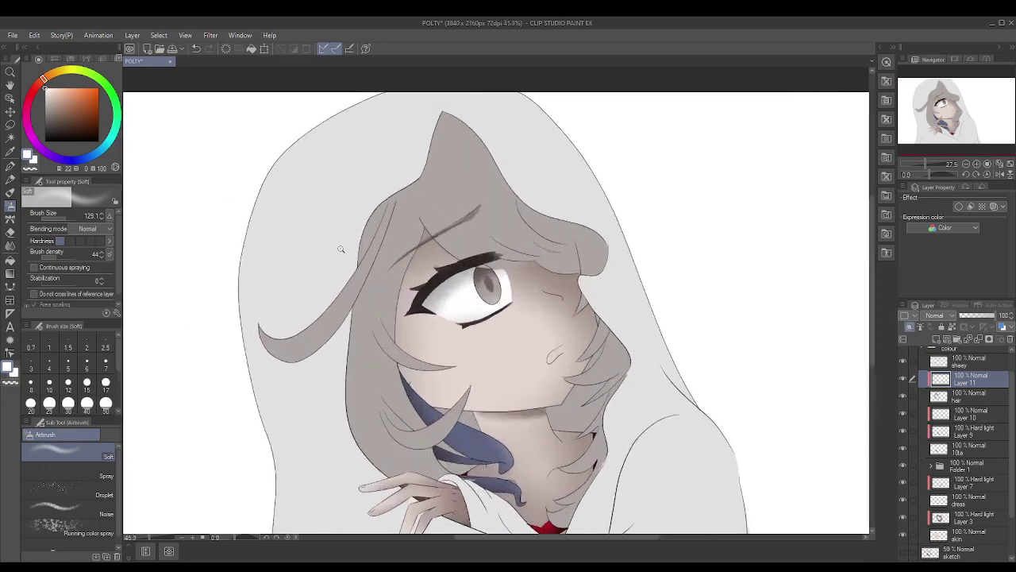
{"action": "scroll", "coordinate": [477, 318], "scroll_direction": "up", "scroll_amount": 2}
{"action": "left_click_drag", "start_coordinate": [357, 191], "coordinate": [429, 318]}
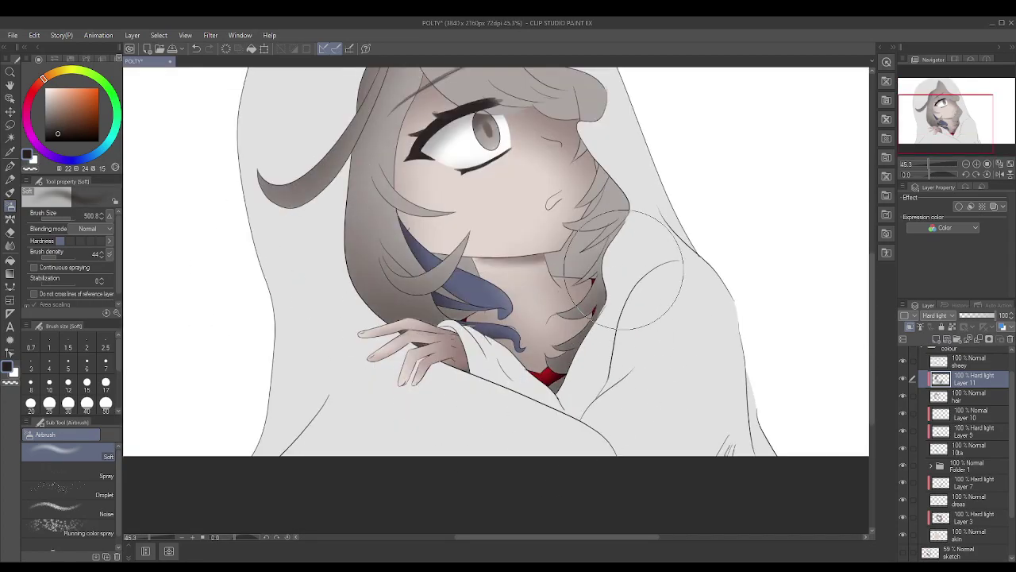
{"action": "left_click_drag", "start_coordinate": [397, 246], "coordinate": [476, 333]}
- Paint the inner hair behind the jaw and beside the neck dark with the Round mixing brush
{"action": "key", "text": "b"}
{"action": "scroll", "coordinate": [340, 227], "scroll_direction": "up", "scroll_amount": 5}
{"action": "mouse_move", "coordinate": [524, 238]}
{"action": "left_mouse_down"}
{"action": "mouse_move", "coordinate": [608, 307]}
{"action": "mouse_move", "coordinate": [546, 103]}
{"action": "left_mouse_up"}
{"action": "left_click_drag", "start_coordinate": [532, 393], "coordinate": [566, 391]}
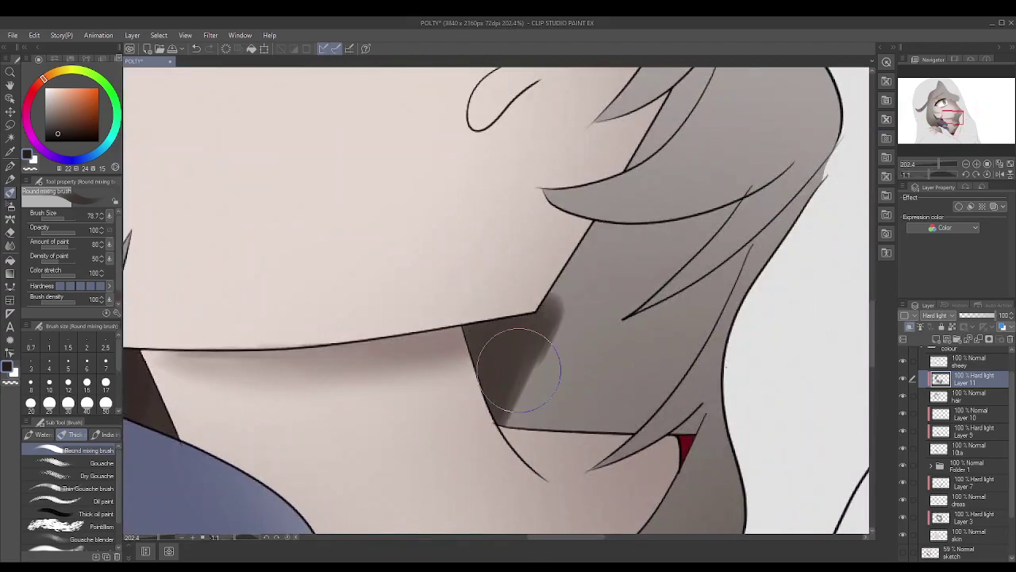
{"action": "scroll", "coordinate": [667, 238], "scroll_direction": "up", "scroll_amount": 1}
{"action": "left_click_drag", "start_coordinate": [603, 286], "coordinate": [691, 227]}
{"action": "left_click_drag", "start_coordinate": [588, 317], "coordinate": [477, 397]}
{"action": "left_click_drag", "start_coordinate": [516, 349], "coordinate": [682, 222]}
{"action": "mouse_move", "coordinate": [499, 424]}
{"action": "left_mouse_down"}
{"action": "mouse_move", "coordinate": [626, 220]}
{"action": "mouse_move", "coordinate": [603, 301]}
{"action": "mouse_move", "coordinate": [508, 381]}
{"action": "left_mouse_up"}
{"action": "mouse_move", "coordinate": [508, 381]}
{"action": "left_mouse_down"}
{"action": "mouse_move", "coordinate": [408, 272]}
{"action": "mouse_move", "coordinate": [272, 465]}
{"action": "left_mouse_up"}
- Touch up the cloak's light grey along the fringe's curled tip with the Mapping pen on the sheey layer
{"action": "scroll", "coordinate": [272, 465], "scroll_direction": "down", "scroll_amount": 1}
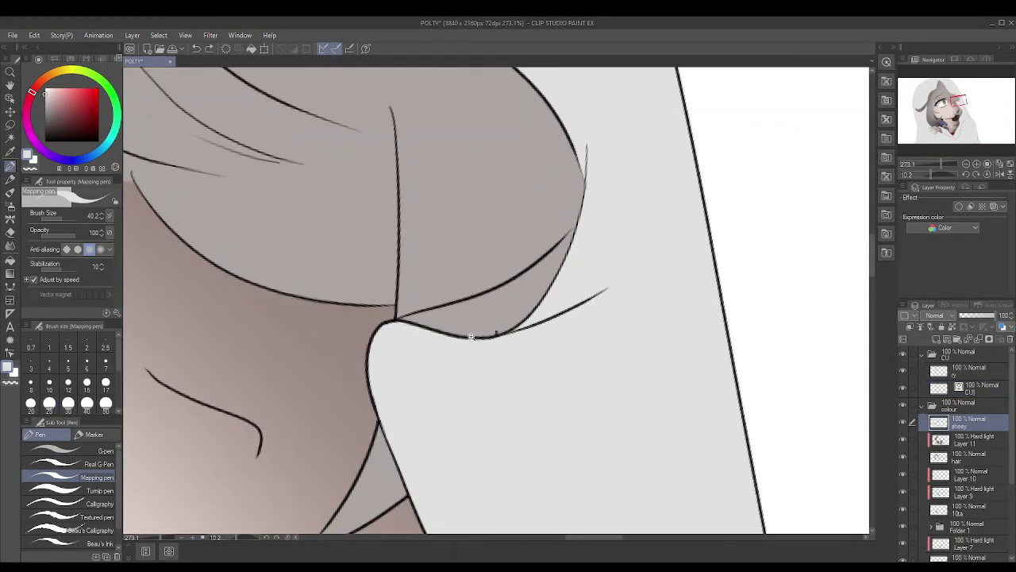
{"action": "scroll", "coordinate": [470, 336], "scroll_direction": "up", "scroll_amount": 2}
{"action": "left_click_drag", "start_coordinate": [500, 300], "coordinate": [560, 267]}
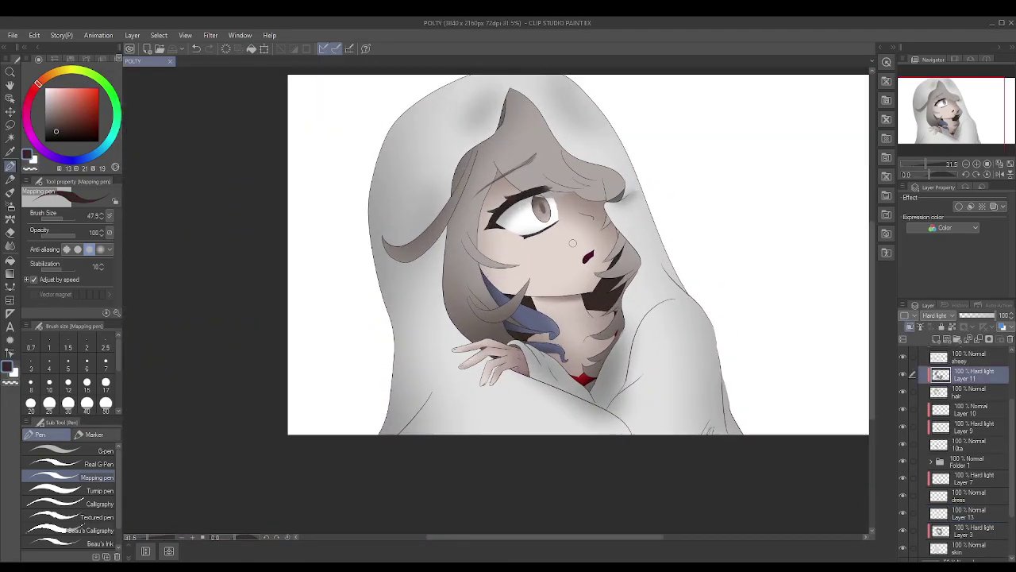
- Airbrush further soft dark shading over the fringe and upper hair on Layer 11
{"action": "key", "text": "b"}
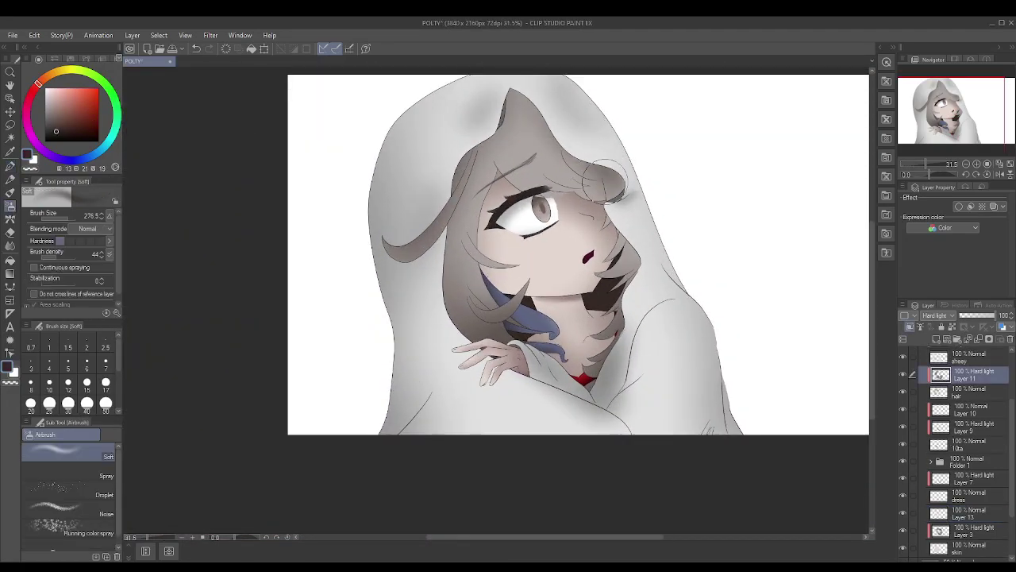
{"action": "left_click_drag", "start_coordinate": [484, 115], "coordinate": [528, 220]}
{"action": "scroll", "coordinate": [536, 230], "scroll_direction": "down", "scroll_amount": 3}
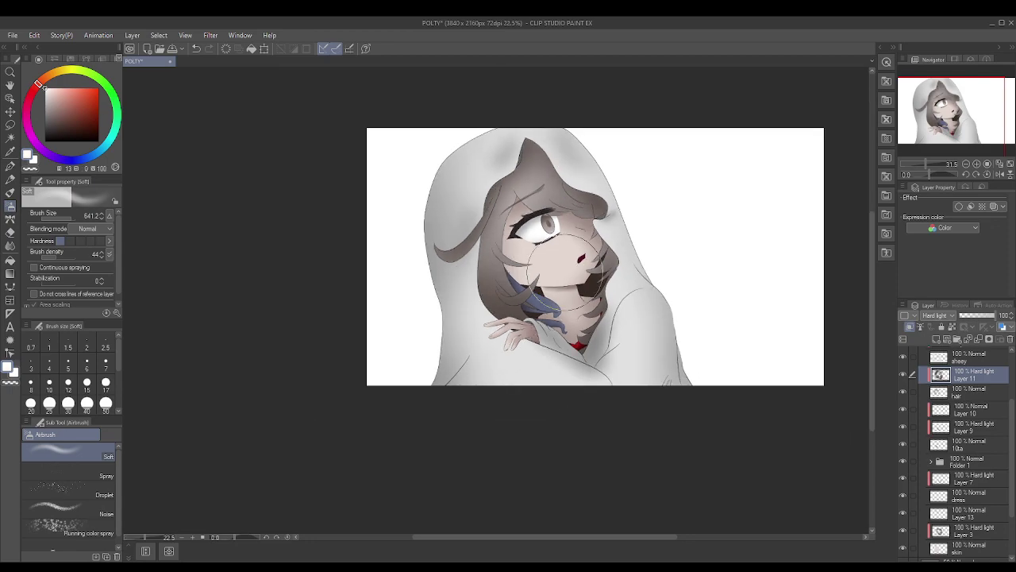
{"action": "scroll", "coordinate": [952, 413], "scroll_direction": "down", "scroll_amount": 5}
- Move Layer 1 above the sketch layer and try circular foreground-to-transparent gradients behind the character
{"action": "left_click", "coordinate": [961, 422]}
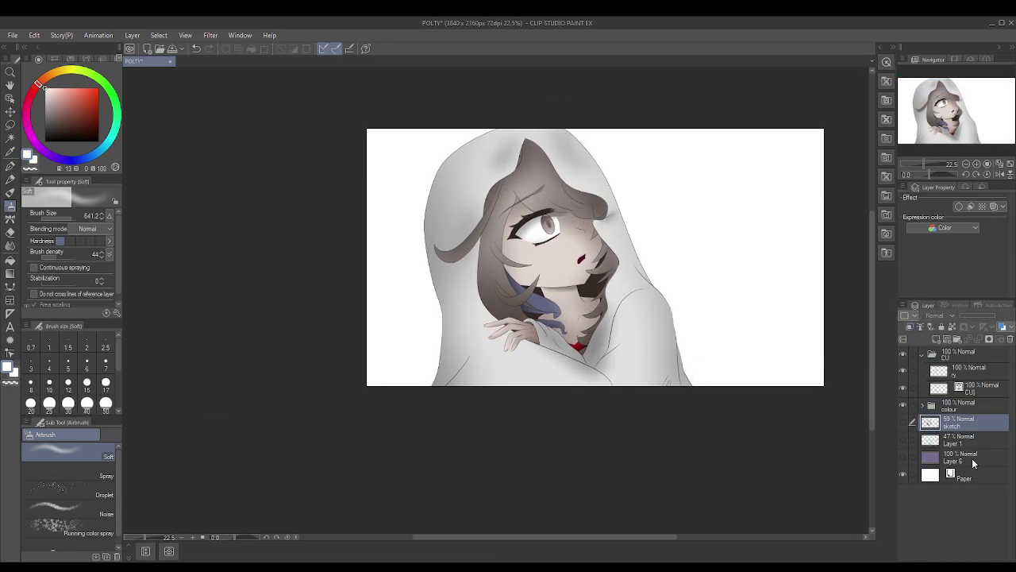
{"action": "key", "text": "g"}
{"action": "key", "text": "g"}
{"action": "key", "text": "g"}
{"action": "key", "text": "g"}
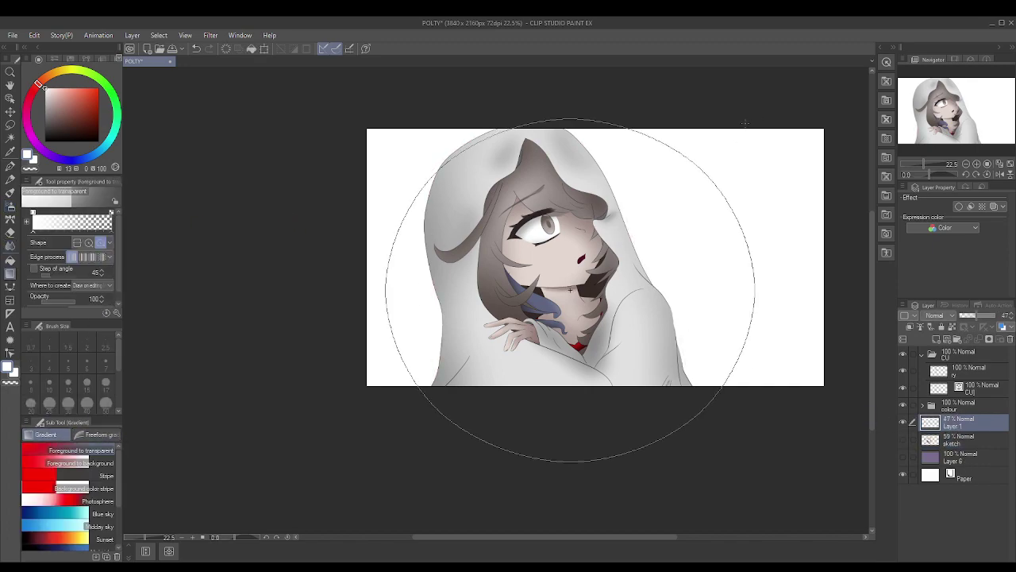
{"action": "key", "text": "x"}
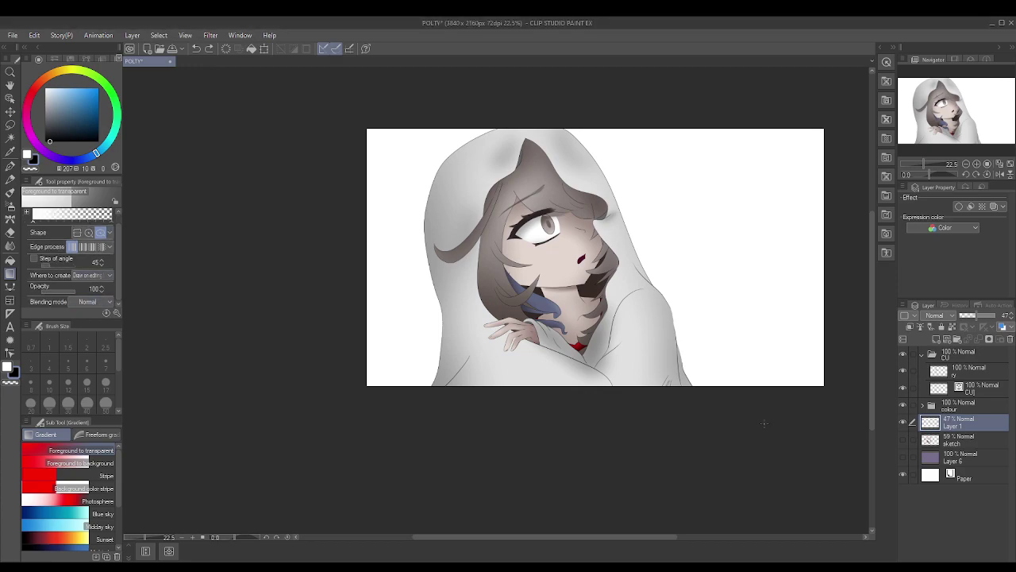
{"action": "left_click_drag", "start_coordinate": [702, 174], "coordinate": [702, 173]}
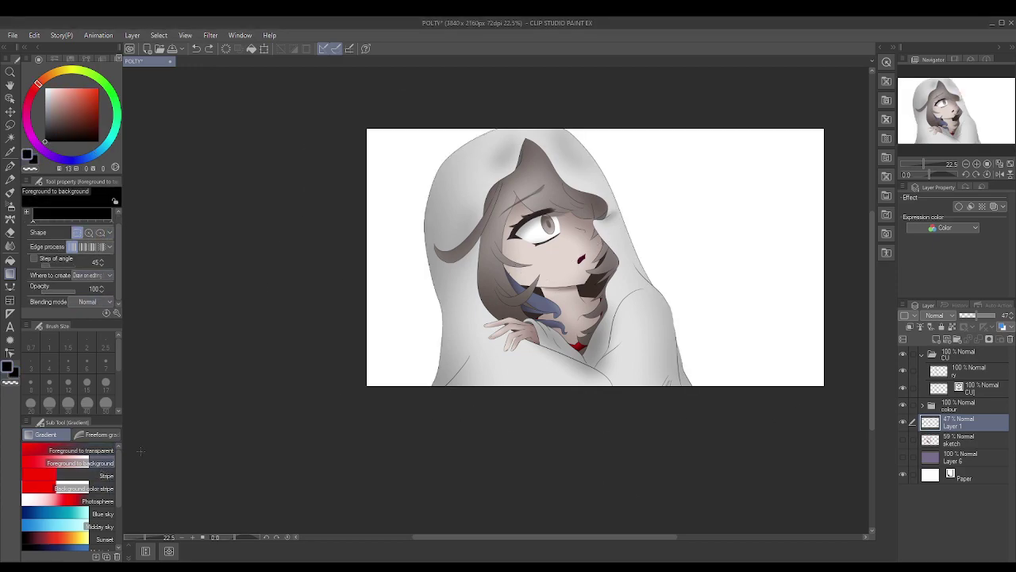
- Fill Layer 1 with dark grey at 100% opacity and try a linear white-to-black gradient over it
{"action": "scroll", "coordinate": [88, 460], "scroll_direction": "down", "scroll_amount": 3}
{"action": "key", "text": "x"}
{"action": "key", "text": "g"}
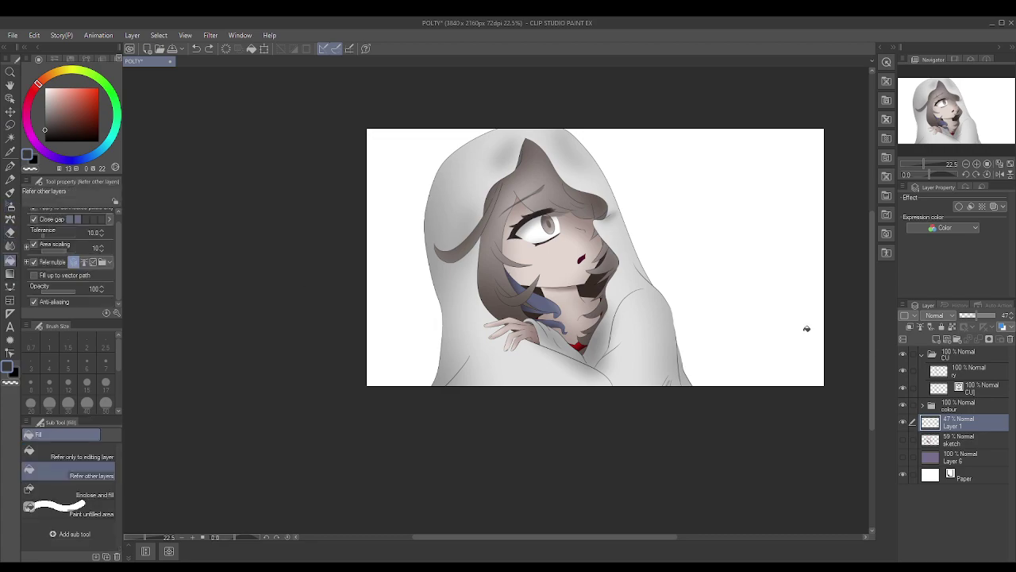
{"action": "left_click", "coordinate": [756, 260]}
{"action": "left_click", "coordinate": [10, 274]}
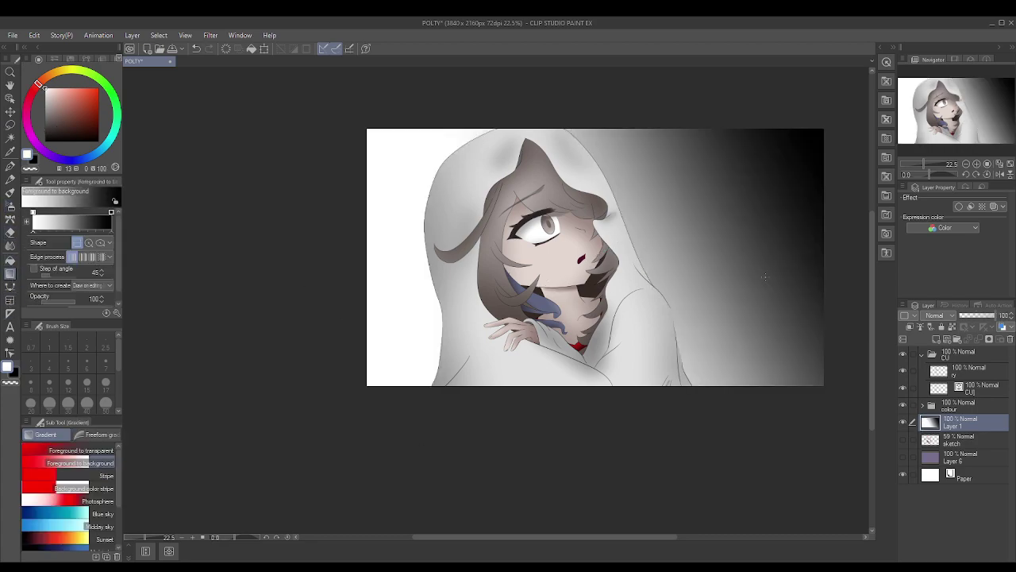
{"action": "left_click_drag", "start_coordinate": [550, 296], "coordinate": [781, 138]}
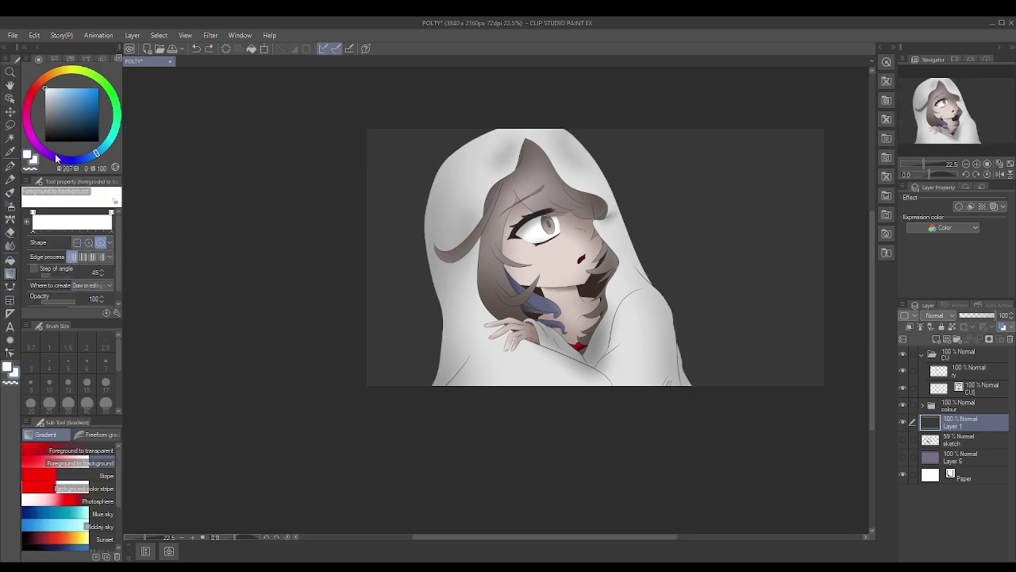
- Lay a circular white-to-dark gradient at 58% tool opacity behind the character and set Layer 1's opacity to 82%
{"action": "key", "text": "x"}
{"action": "scroll", "coordinate": [557, 258], "scroll_direction": "down", "scroll_amount": 5}
{"action": "left_click_drag", "start_coordinate": [558, 259], "coordinate": [662, 308]}
{"action": "key", "text": "ctrl+z"}
{"action": "left_click_drag", "start_coordinate": [613, 202], "coordinate": [604, 276]}
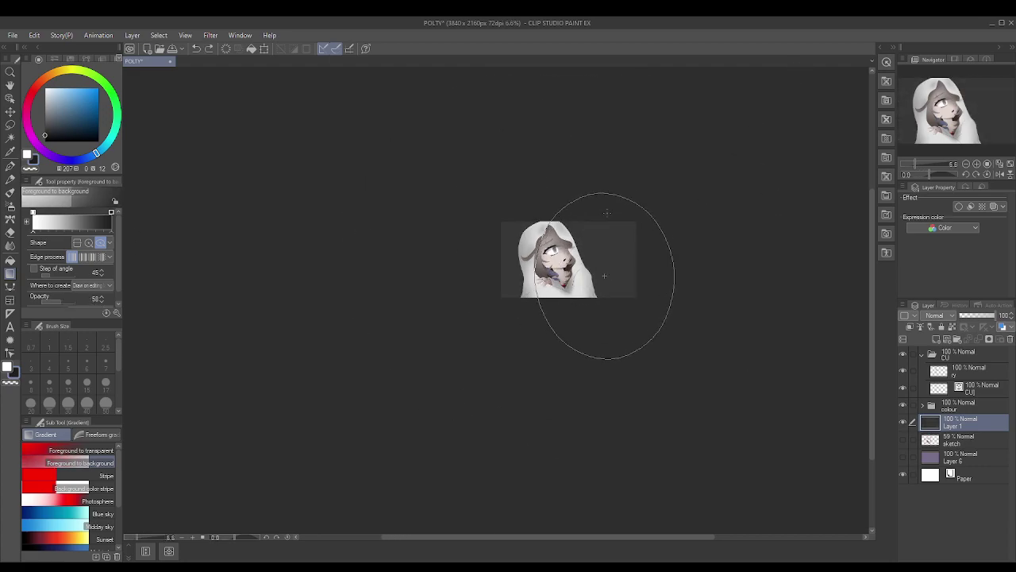
{"action": "left_click_drag", "start_coordinate": [533, 194], "coordinate": [397, 177]}
{"action": "left_click_drag", "start_coordinate": [505, 293], "coordinate": [560, 354]}
{"action": "scroll", "coordinate": [561, 354], "scroll_direction": "down", "scroll_amount": 2}
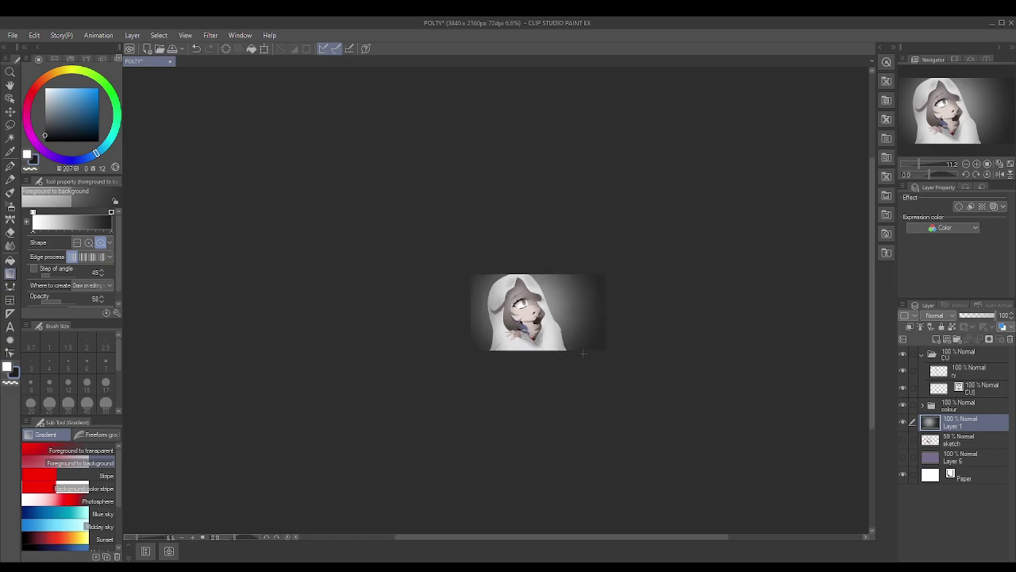
{"action": "left_click_drag", "start_coordinate": [1011, 317], "coordinate": [989, 316]}
{"action": "scroll", "coordinate": [487, 317], "scroll_direction": "up", "scroll_amount": 3}
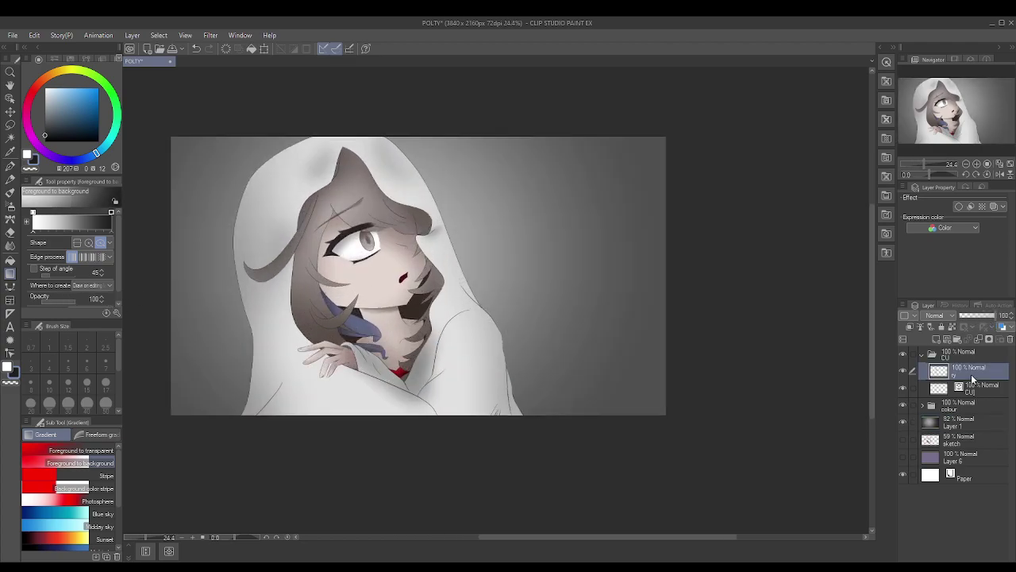
- Add a top layer filled with muted blue, set it to Hard light at 25% opacity, and hide the Layer 1 gradient
{"action": "left_click", "coordinate": [934, 340]}
{"action": "key", "text": "g"}
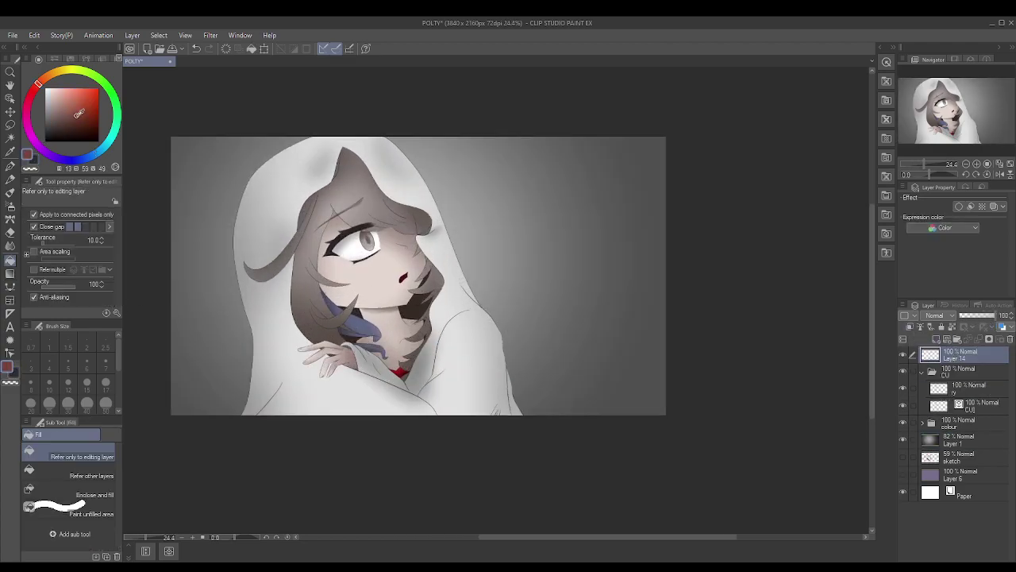
{"action": "key", "text": "x"}
{"action": "left_click", "coordinate": [235, 426]}
{"action": "left_click_drag", "start_coordinate": [992, 315], "coordinate": [969, 314]}
{"action": "left_click", "coordinate": [935, 315]}
{"action": "left_click", "coordinate": [904, 442]}
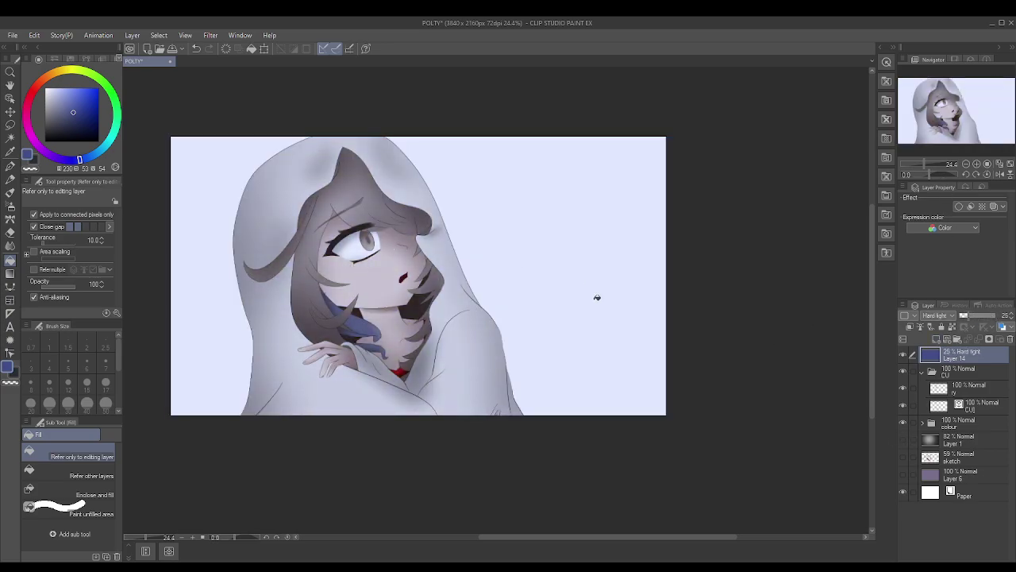
{"action": "left_click", "coordinate": [545, 215]}
{"action": "key", "text": "ctrl+z"}
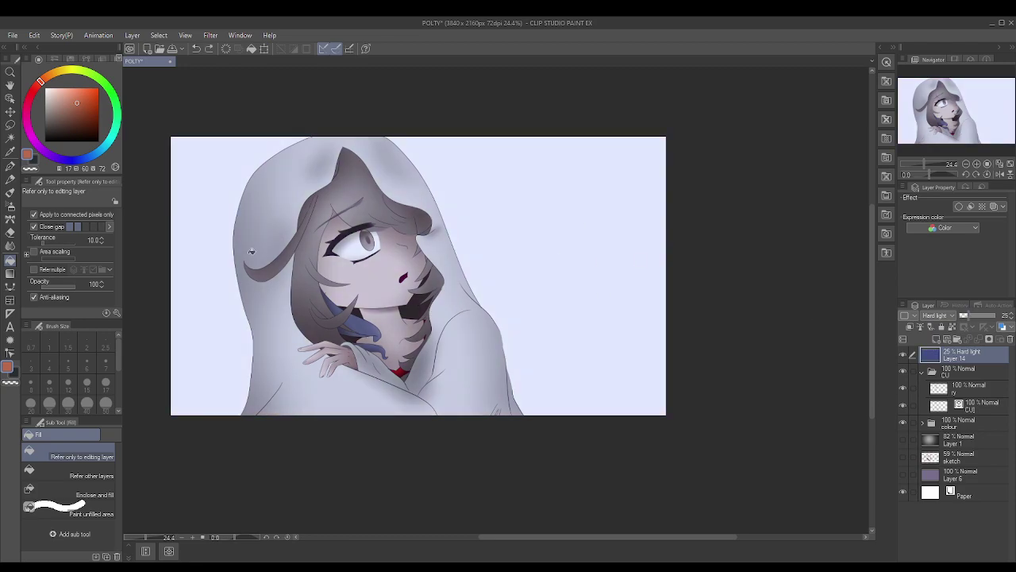
- Hide the Hard light tint and paint a brown bookcase with dark grey shelf interiors on Layer 1 using the Round mixing brush
{"action": "left_click", "coordinate": [903, 354]}
{"action": "left_click", "coordinate": [961, 439]}
{"action": "left_click", "coordinate": [10, 205]}
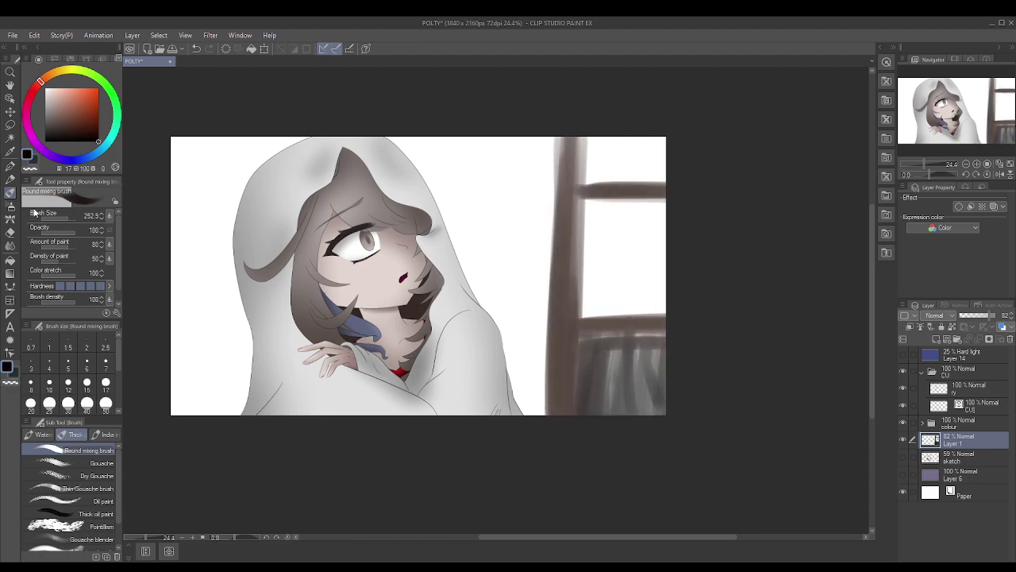
{"action": "left_click_drag", "start_coordinate": [581, 202], "coordinate": [576, 300]}
{"action": "left_click_drag", "start_coordinate": [609, 302], "coordinate": [712, 159]}
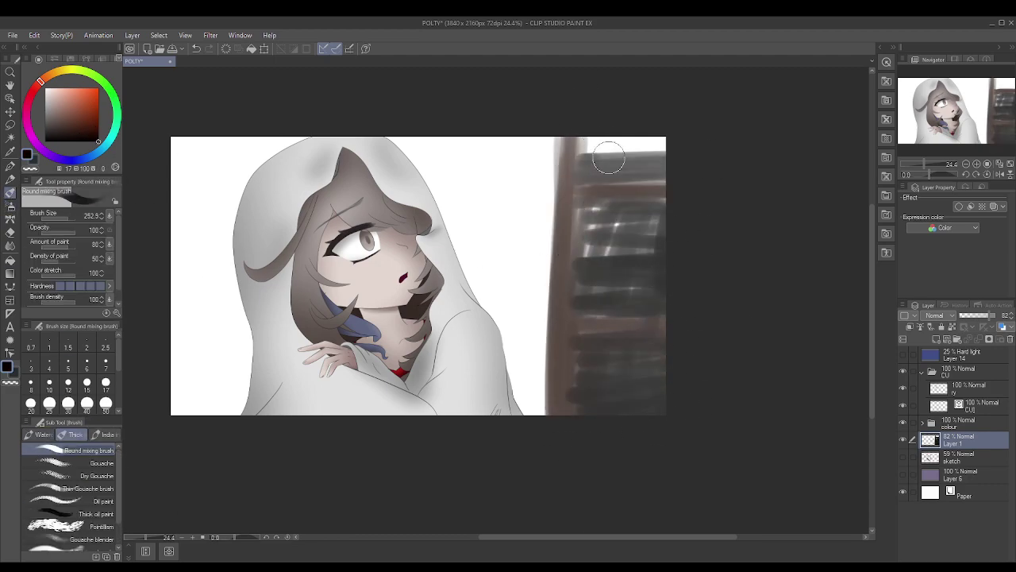
{"action": "left_click_drag", "start_coordinate": [560, 143], "coordinate": [689, 194]}
- Choose the Book decoration brush at size 546.5 with dark red and black as its colours
{"action": "left_click", "coordinate": [10, 219]}
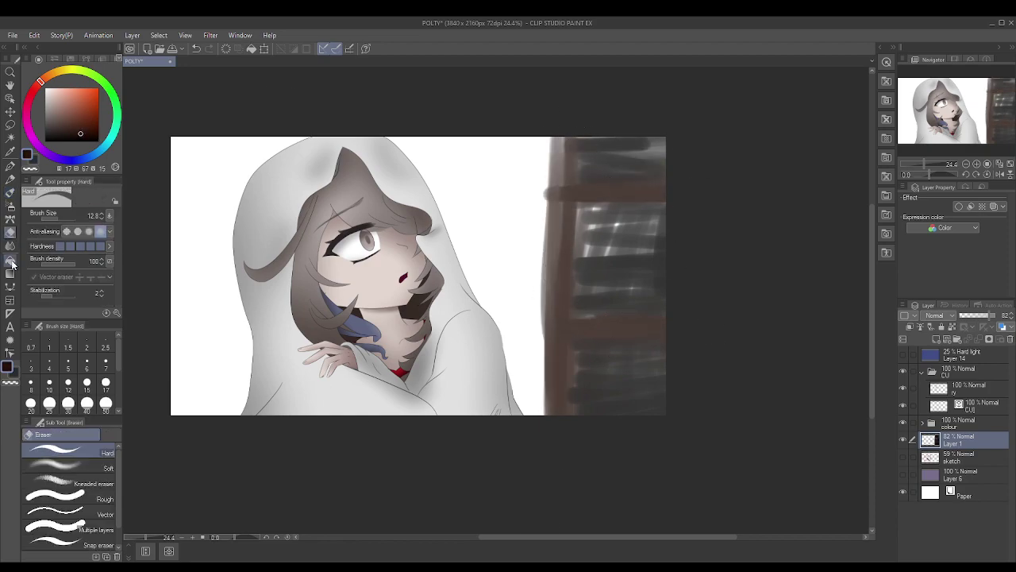
{"action": "left_click", "coordinate": [71, 435]}
{"action": "scroll", "coordinate": [114, 485], "scroll_direction": "down", "scroll_amount": 3}
{"action": "left_click", "coordinate": [107, 503]}
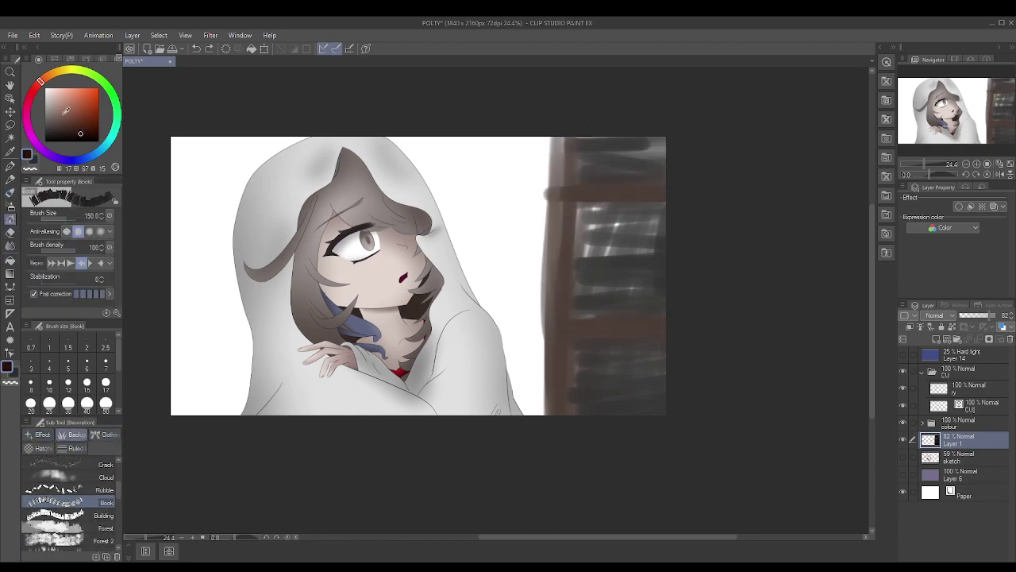
{"action": "scroll", "coordinate": [429, 296], "scroll_direction": "up", "scroll_amount": 4}
{"action": "key", "text": "x"}
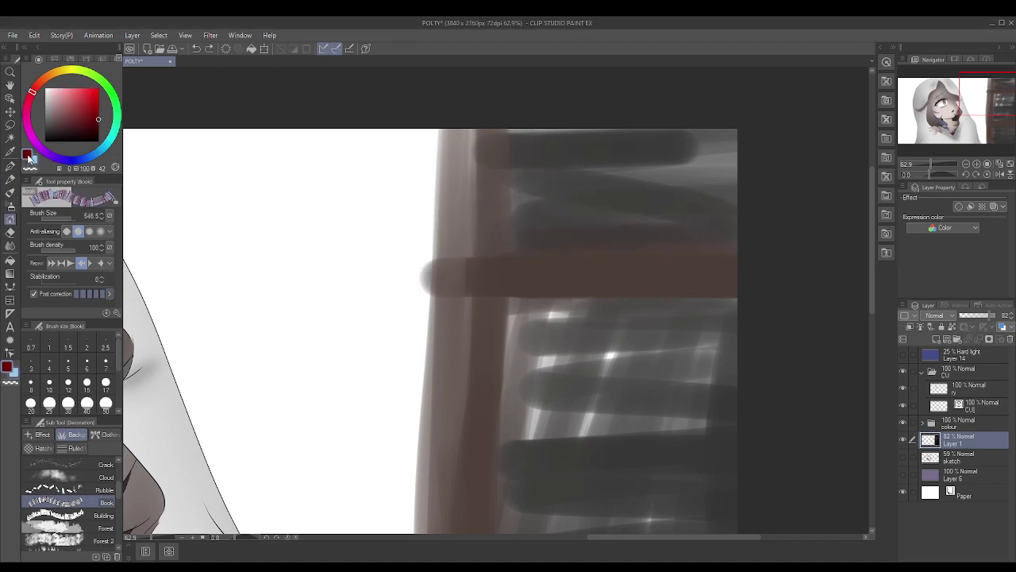
{"action": "left_click", "coordinate": [92, 126]}
{"action": "scroll", "coordinate": [258, 211], "scroll_direction": "down", "scroll_amount": 3}
- Try a straight row of dark red books along the bookcase's top shelf
{"action": "mouse_move", "coordinate": [556, 174]}
{"action": "left_mouse_down"}
{"action": "mouse_move", "coordinate": [674, 193]}
{"action": "mouse_move", "coordinate": [603, 186]}
{"action": "left_mouse_up"}
{"action": "key", "text": "ctrl+z"}
{"action": "scroll", "coordinate": [544, 201], "scroll_direction": "down", "scroll_amount": 4}
{"action": "scroll", "coordinate": [544, 201], "scroll_direction": "up", "scroll_amount": 1}
{"action": "key", "text": "ctrl+y"}
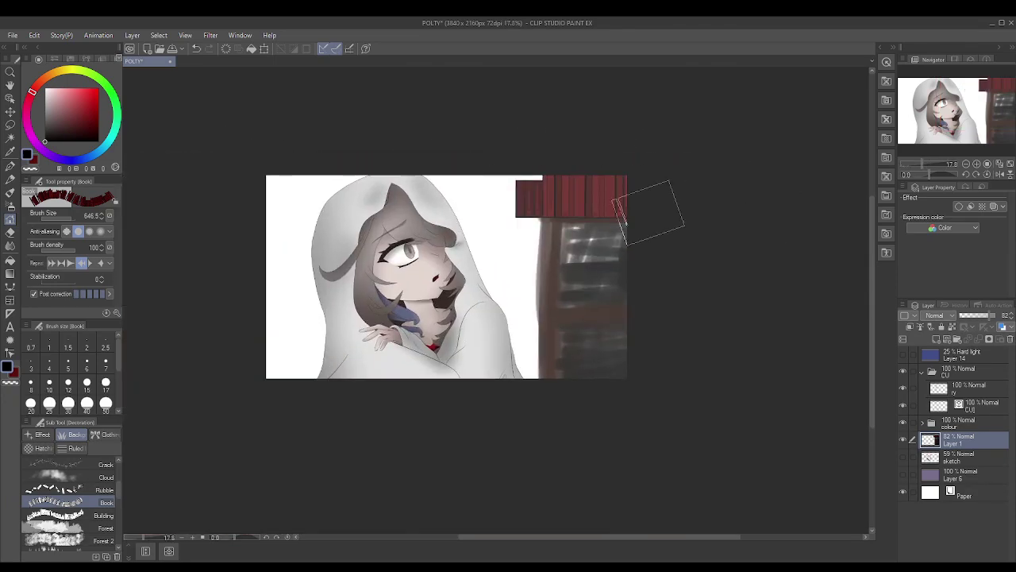
{"action": "key", "text": "ctrl+z"}
{"action": "scroll", "coordinate": [581, 278], "scroll_direction": "up", "scroll_amount": 2}
{"action": "key", "text": "ctrl+y"}
{"action": "key", "text": "ctrl+z"}
- Paint rows of red, green and blue books on the top, middle and bottom shelves with the Book brush
{"action": "mouse_move", "coordinate": [389, 223]}
{"action": "left_mouse_down"}
{"action": "mouse_move", "coordinate": [561, 173]}
{"action": "mouse_move", "coordinate": [635, 183]}
{"action": "left_mouse_up"}
{"action": "left_click_drag", "start_coordinate": [473, 311], "coordinate": [643, 312]}
{"action": "left_click", "coordinate": [99, 142]}
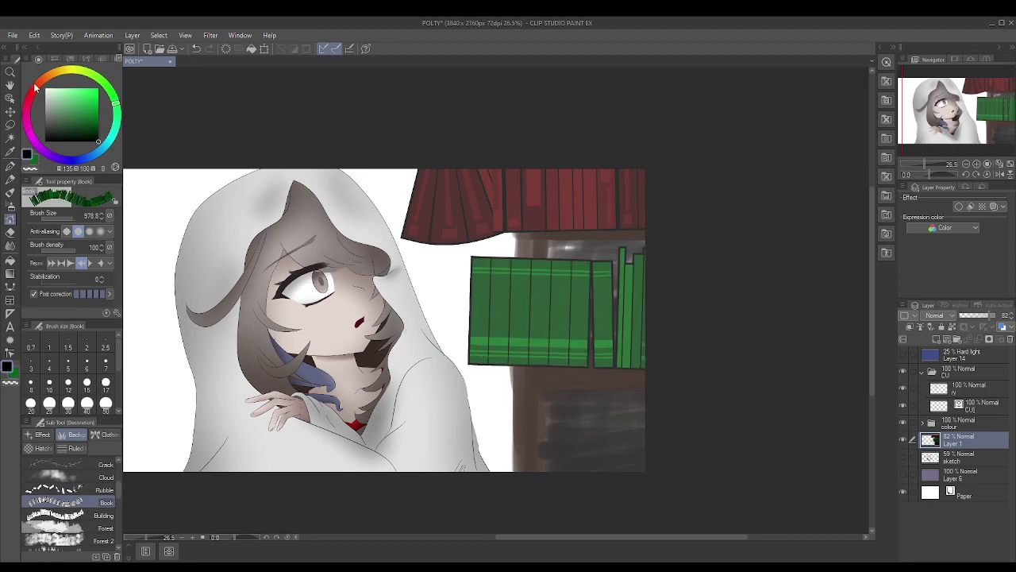
{"action": "left_click_drag", "start_coordinate": [480, 452], "coordinate": [749, 464]}
{"action": "scroll", "coordinate": [786, 381], "scroll_direction": "up", "scroll_amount": 1}
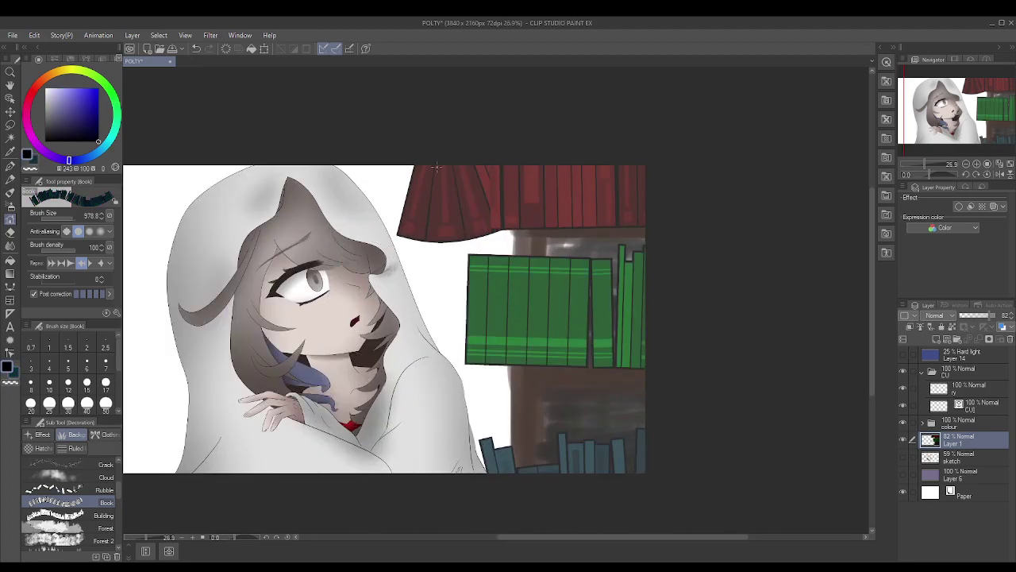
- Remove the books sticking out beyond the bookcase's left side and repaint its dark brown upright with the Round mixing brush
{"action": "mouse_move", "coordinate": [443, 136]}
{"action": "left_mouse_down"}
{"action": "mouse_move", "coordinate": [480, 184]}
{"action": "mouse_move", "coordinate": [465, 408]}
{"action": "mouse_move", "coordinate": [496, 469]}
{"action": "left_mouse_up"}
{"action": "key", "text": "b"}
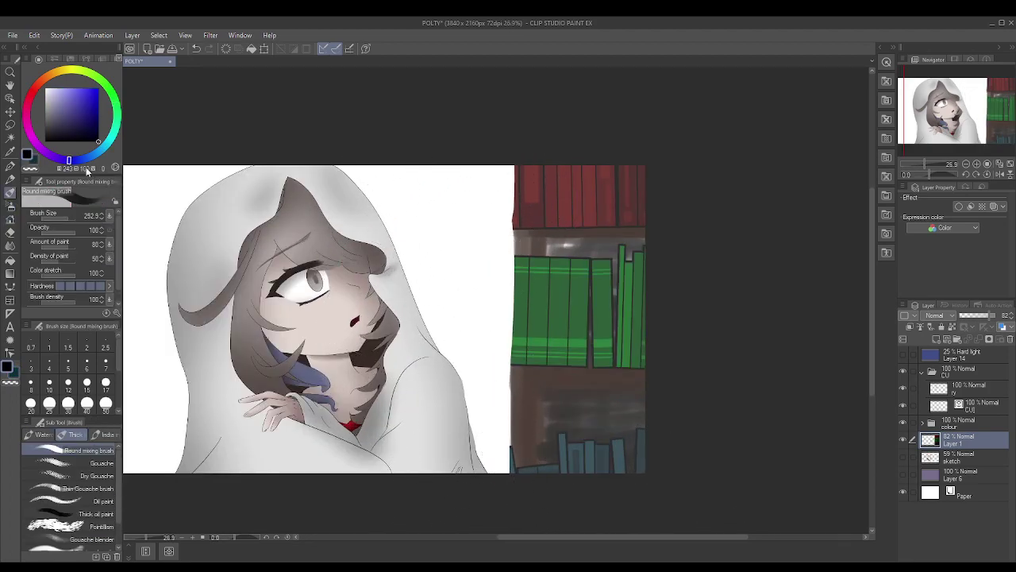
{"action": "left_click_drag", "start_coordinate": [530, 148], "coordinate": [518, 492]}
{"action": "left_click_drag", "start_coordinate": [528, 171], "coordinate": [525, 330]}
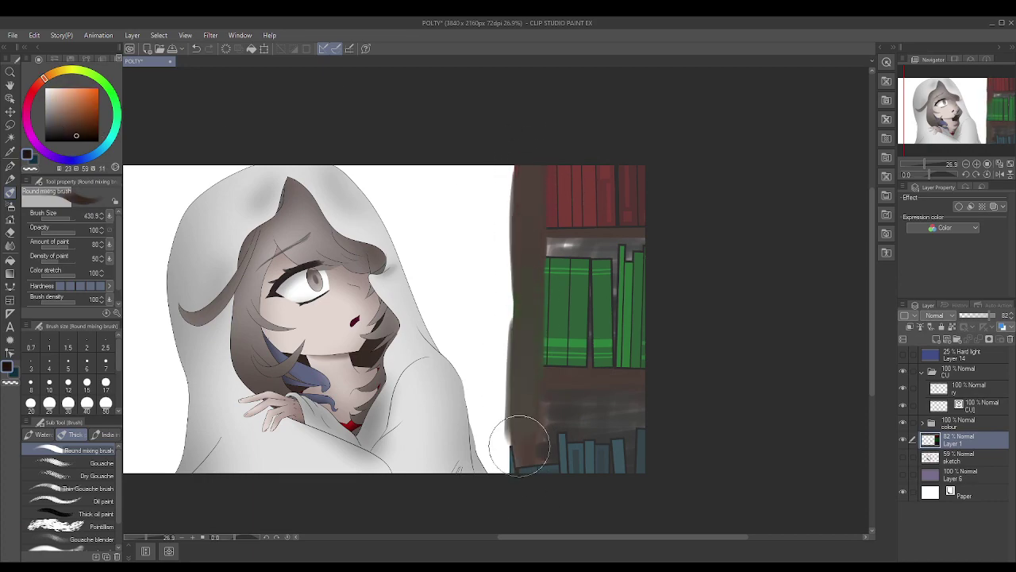
{"action": "scroll", "coordinate": [553, 388], "scroll_direction": "down", "scroll_amount": 3}
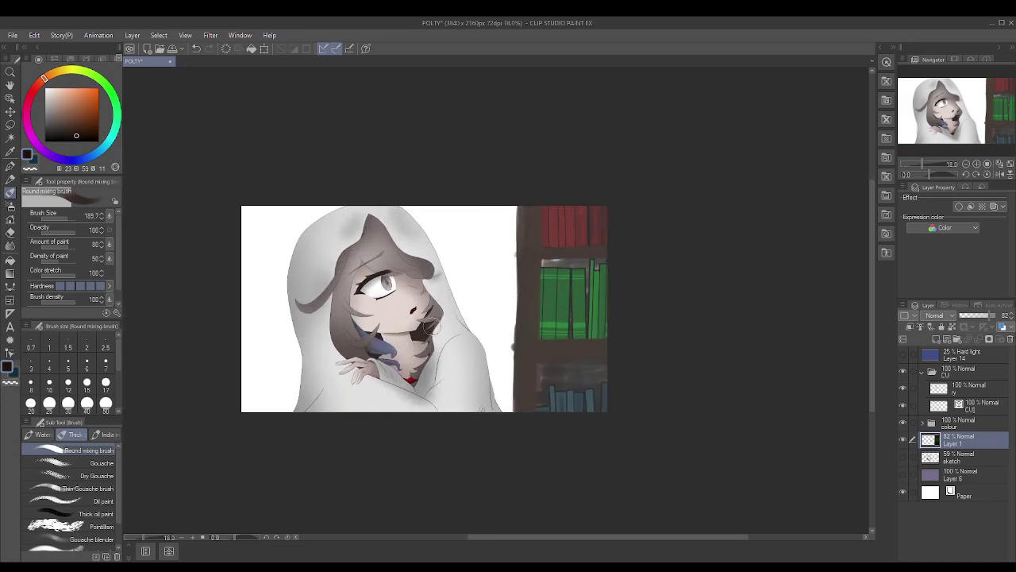
- Refill the Hard light Layer 14 with dark brown and set its opacity to 19%
{"action": "left_click", "coordinate": [903, 354]}
{"action": "left_click", "coordinate": [965, 358]}
{"action": "key", "text": "Delete"}
{"action": "key", "text": "g"}
{"action": "key", "text": "alt+BackSpace"}
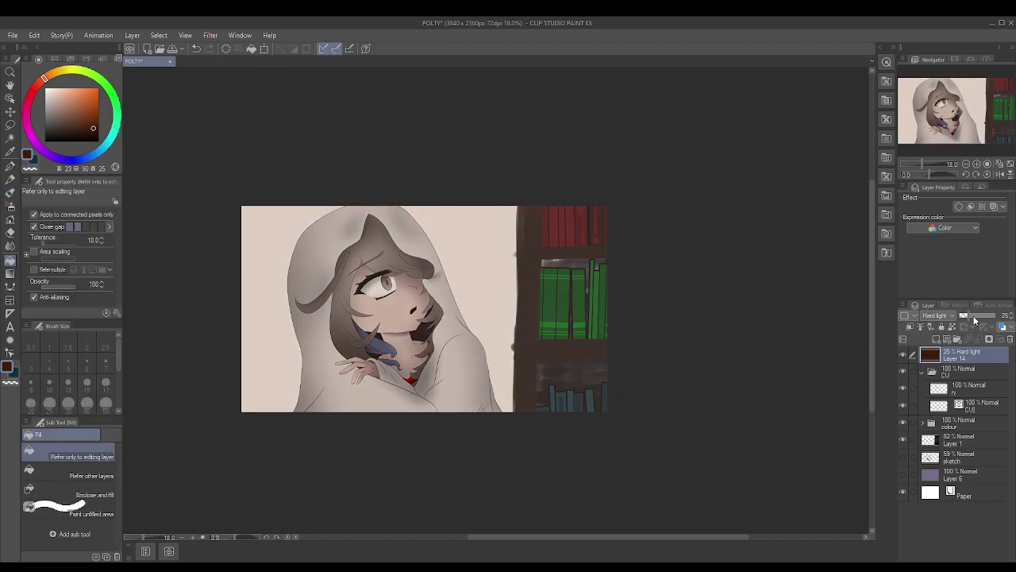
{"action": "scroll", "coordinate": [357, 335], "scroll_direction": "up", "scroll_amount": 2}
- Add a layer beneath Layer 1 and cover the wall behind the character with broad near-black Round mixing brush strokes
{"action": "left_click", "coordinate": [961, 458]}
{"action": "key", "text": "ctrl+shift+n"}
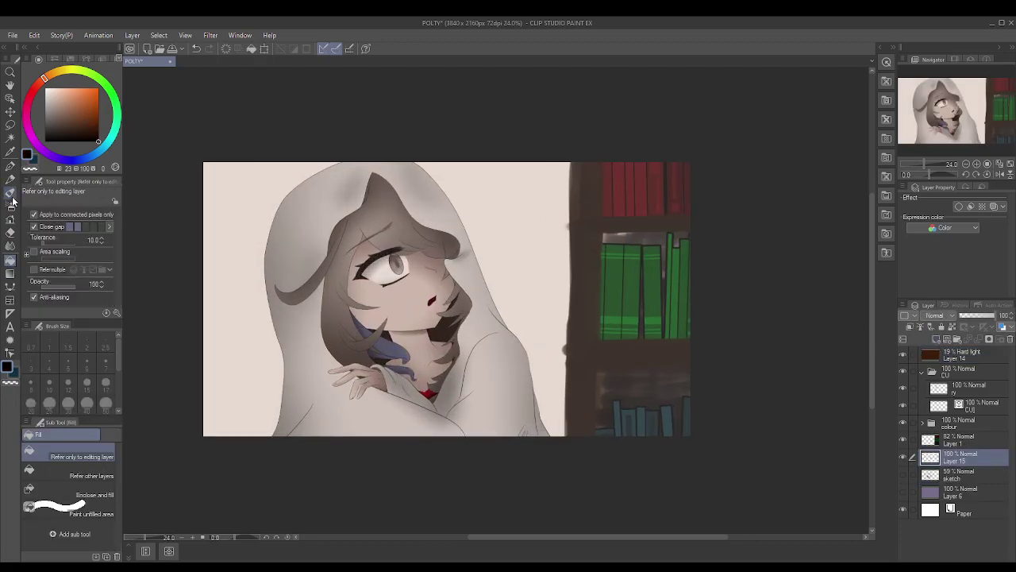
{"action": "key", "text": "b"}
{"action": "left_click_drag", "start_coordinate": [544, 249], "coordinate": [546, 433]}
{"action": "key", "text": "ctrl+z"}
{"action": "mouse_move", "coordinate": [545, 198]}
{"action": "left_mouse_down"}
{"action": "mouse_move", "coordinate": [546, 449]}
{"action": "mouse_move", "coordinate": [560, 336]}
{"action": "left_mouse_up"}
{"action": "mouse_move", "coordinate": [230, 175]}
{"action": "left_mouse_down"}
{"action": "mouse_move", "coordinate": [215, 488]}
{"action": "mouse_move", "coordinate": [532, 267]}
{"action": "mouse_move", "coordinate": [538, 200]}
{"action": "left_mouse_up"}
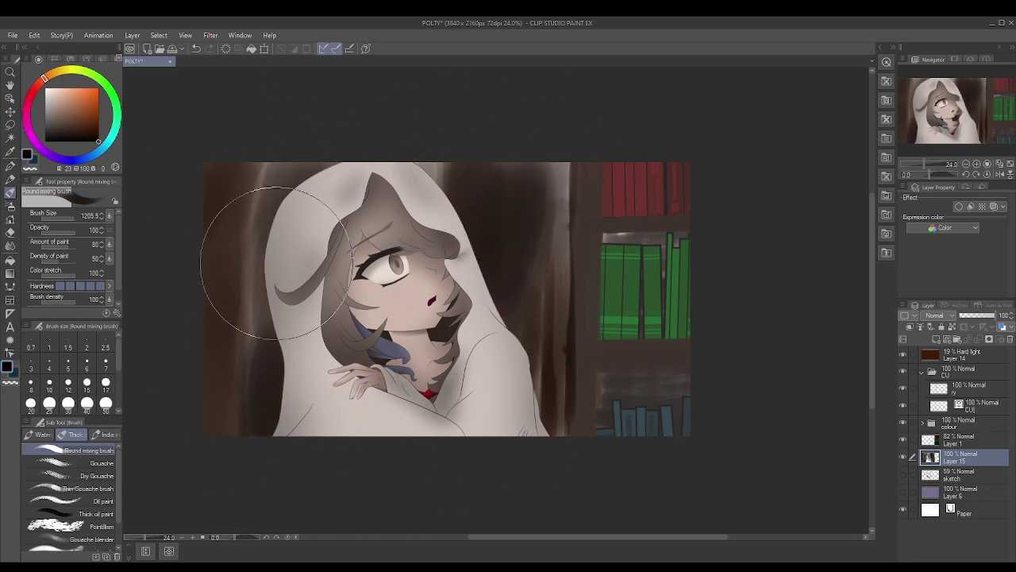
- Add a layer above Layer 1, lay a circular white-to-black gradient centred on the character, and set its opacity to 56%
{"action": "left_click", "coordinate": [960, 440]}
{"action": "key", "text": "ctrl+shift+n"}
{"action": "key", "text": "g"}
{"action": "left_click_drag", "start_coordinate": [371, 320], "coordinate": [545, 222]}
{"action": "key", "text": "ctrl+z"}
{"action": "key", "text": "x"}
{"action": "key", "text": "ctrl+z"}
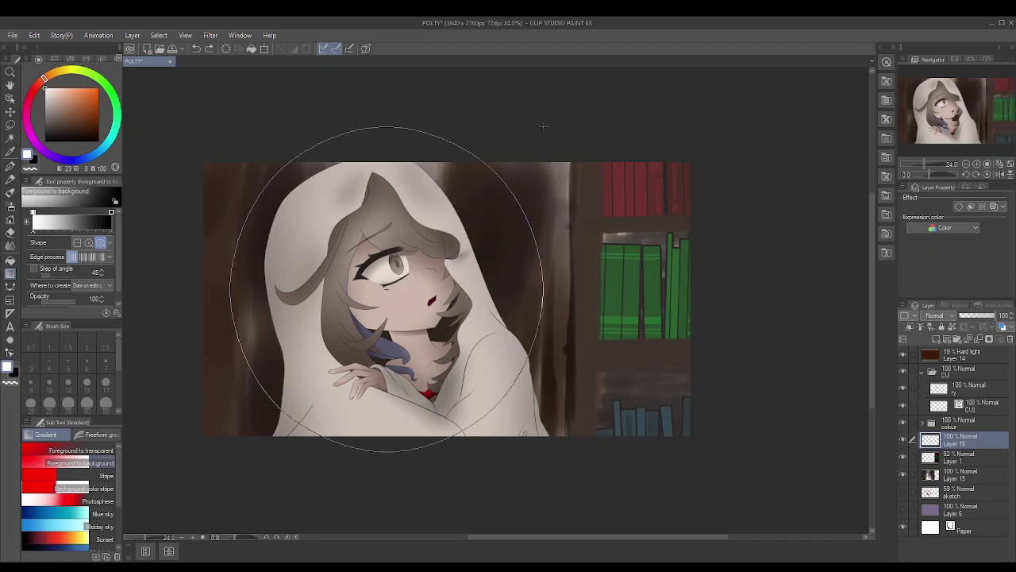
{"action": "left_click_drag", "start_coordinate": [381, 302], "coordinate": [556, 135]}
{"action": "left_click_drag", "start_coordinate": [996, 315], "coordinate": [980, 316]}
- Add a Hard light layer clipped to the colour folder and shade the character in dark brown with the Soft airbrush at size 2000
{"action": "scroll", "coordinate": [690, 183], "scroll_direction": "down", "scroll_amount": 1}
{"action": "left_click", "coordinate": [910, 328]}
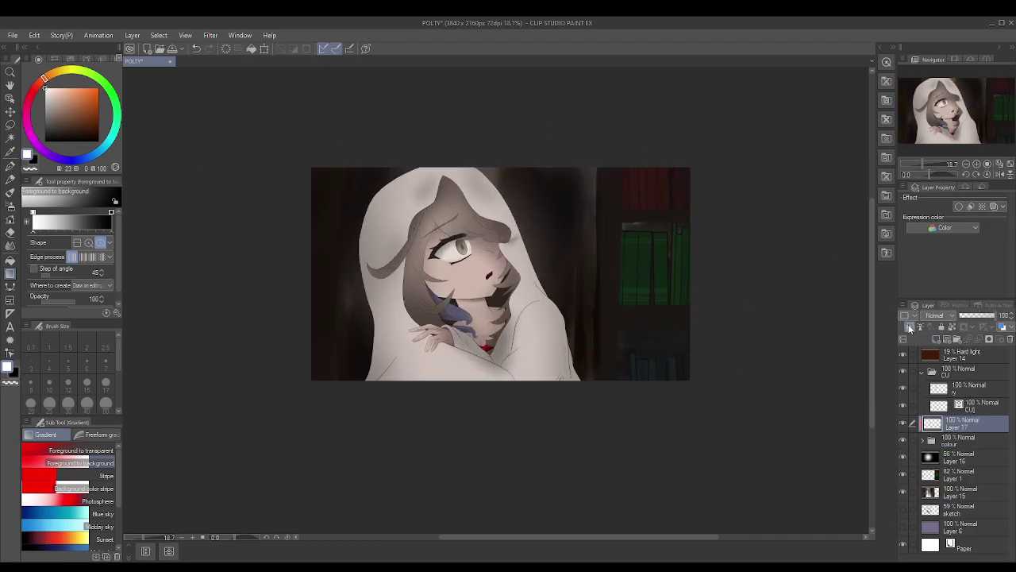
{"action": "key", "text": "b"}
{"action": "key", "text": "x"}
{"action": "mouse_move", "coordinate": [272, 267]}
{"action": "left_mouse_down"}
{"action": "mouse_move", "coordinate": [344, 386]}
{"action": "mouse_move", "coordinate": [390, 373]}
{"action": "left_mouse_up"}
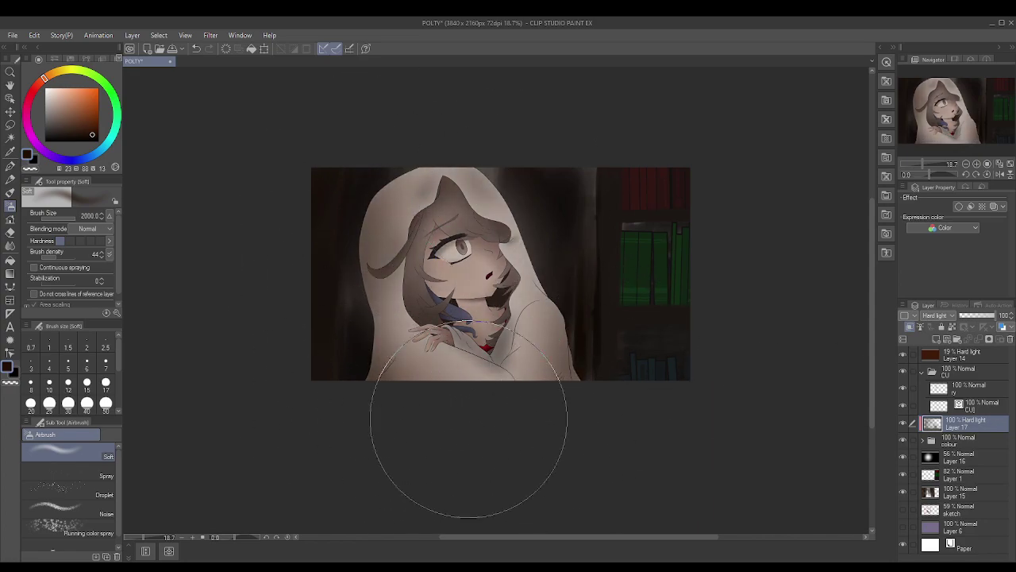
- Add a layer above the CU folder and airbrush soft black around the picture's edges
{"action": "left_click", "coordinate": [973, 373]}
{"action": "left_click", "coordinate": [909, 327]}
{"action": "mouse_move", "coordinate": [300, 188]}
{"action": "left_mouse_down"}
{"action": "mouse_move", "coordinate": [434, 400]}
{"action": "mouse_move", "coordinate": [676, 200]}
{"action": "left_mouse_up"}
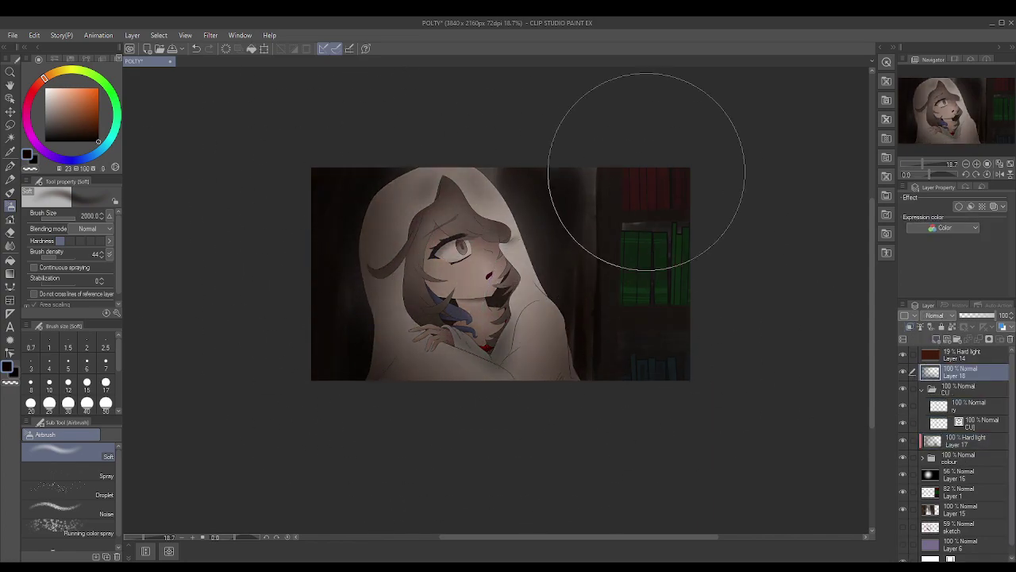
- Merge Layer 1's bookcase with the Layer 15 background and blur the combined layer
{"action": "scroll", "coordinate": [445, 476], "scroll_direction": "down", "scroll_amount": 1}
{"action": "left_click", "coordinate": [961, 491]}
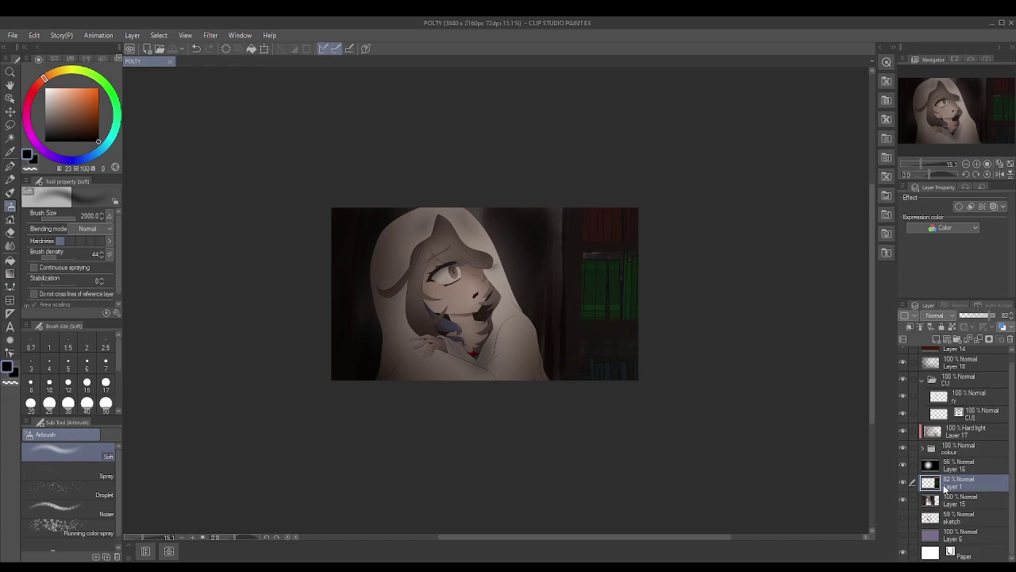
{"action": "left_click_drag", "start_coordinate": [945, 488], "coordinate": [1010, 339]}
{"action": "left_click", "coordinate": [921, 492]}
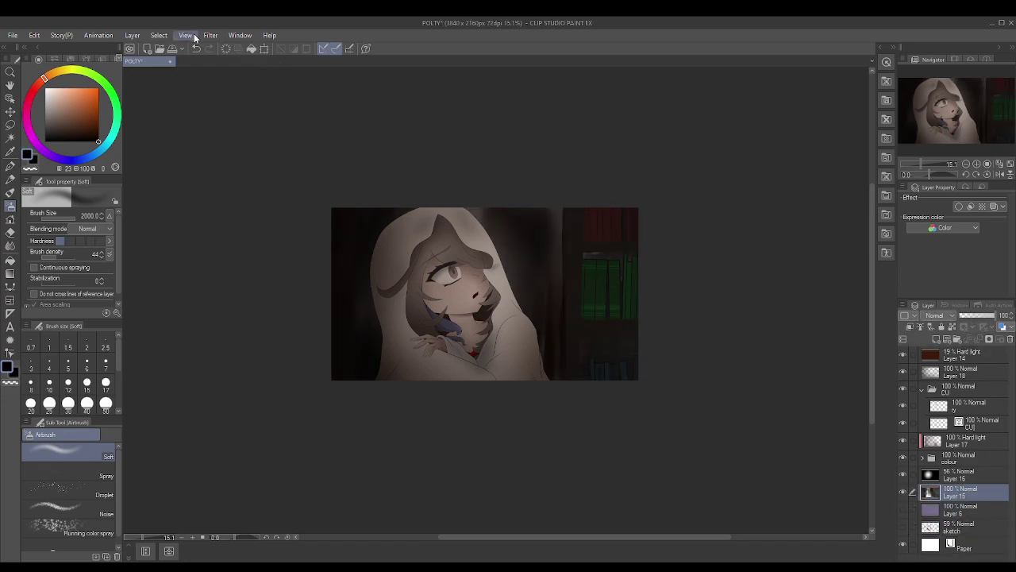
{"action": "scroll", "coordinate": [579, 233], "scroll_direction": "up", "scroll_amount": 3}
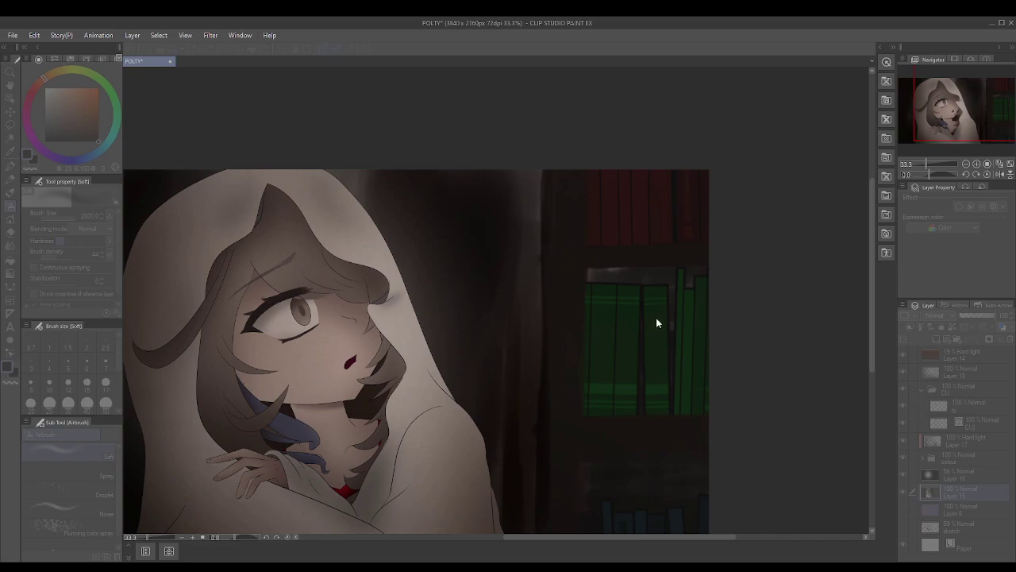
{"action": "scroll", "coordinate": [652, 293], "scroll_direction": "down", "scroll_amount": 1}
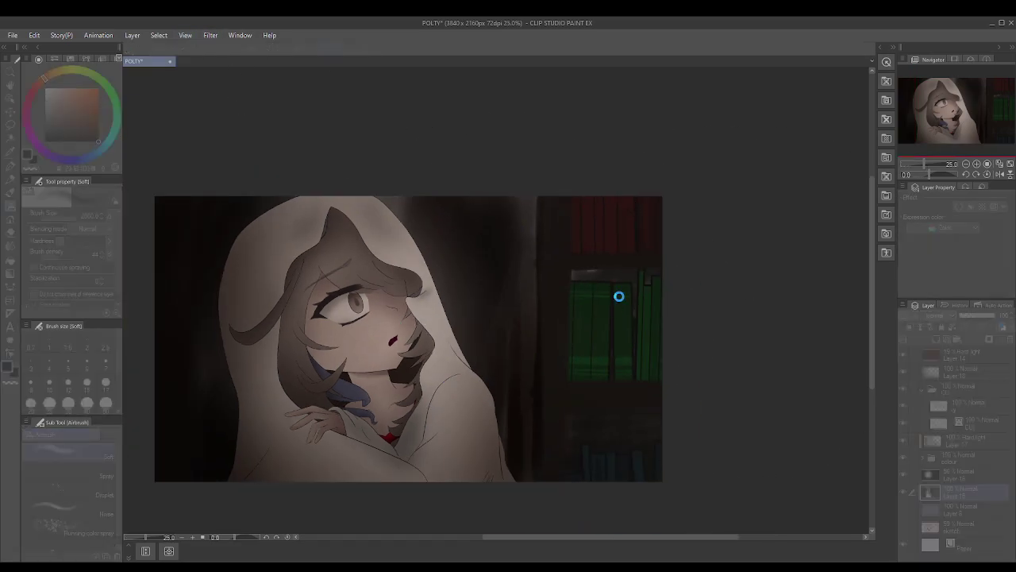
{"action": "scroll", "coordinate": [604, 301], "scroll_direction": "down", "scroll_amount": 2}
{"action": "scroll", "coordinate": [363, 227], "scroll_direction": "up", "scroll_amount": 2}
{"action": "scroll", "coordinate": [481, 368], "scroll_direction": "down", "scroll_amount": 3}
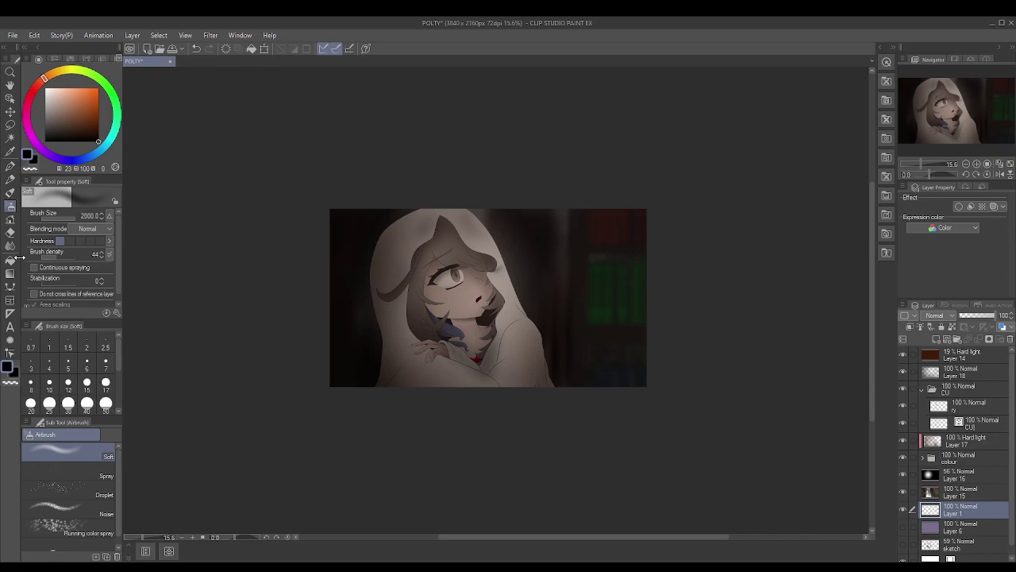
- Fill the new Layer 1 beneath the blurred background with dark red and set its opacity to 44%
{"action": "left_click", "coordinate": [10, 259]}
{"action": "left_click", "coordinate": [117, 121]}
{"action": "left_click", "coordinate": [57, 93]}
{"action": "left_click", "coordinate": [45, 78]}
{"action": "left_click", "coordinate": [390, 341]}
{"action": "scroll", "coordinate": [390, 341], "scroll_direction": "down", "scroll_amount": 2}
{"action": "scroll", "coordinate": [390, 341], "scroll_direction": "up", "scroll_amount": 1}
{"action": "left_click", "coordinate": [976, 317]}
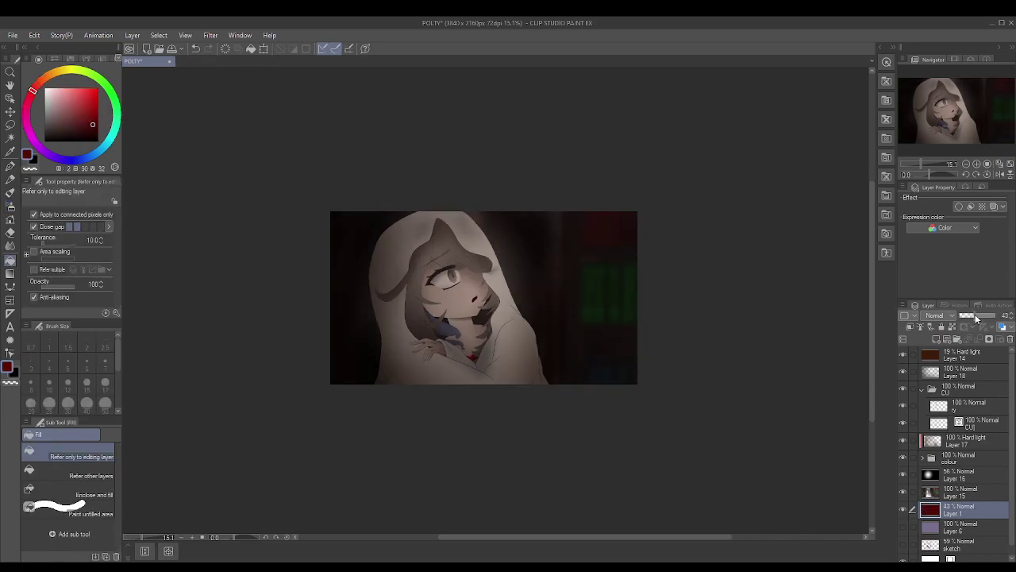
{"action": "left_click", "coordinate": [978, 317]}
- Try a dark red Mapping pen stroke across the background on Layer 18
{"action": "scroll", "coordinate": [442, 363], "scroll_direction": "up", "scroll_amount": 2}
{"action": "scroll", "coordinate": [498, 330], "scroll_direction": "down", "scroll_amount": 3}
{"action": "scroll", "coordinate": [516, 309], "scroll_direction": "up", "scroll_amount": 2}
{"action": "key", "text": "p"}
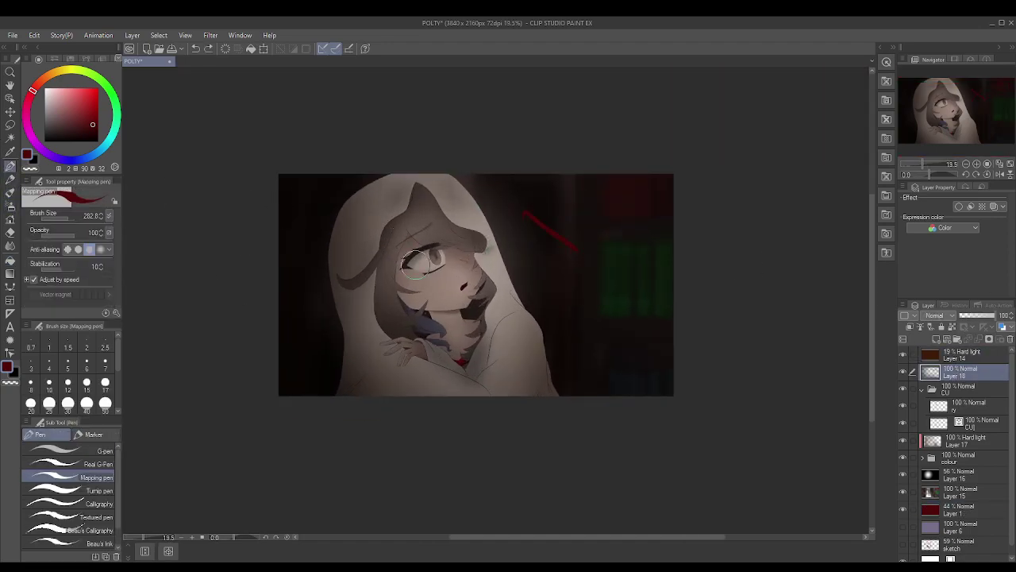
{"action": "key", "text": "ctrl+z"}
{"action": "scroll", "coordinate": [353, 311], "scroll_direction": "down", "scroll_amount": 1}
{"action": "scroll", "coordinate": [364, 285], "scroll_direction": "up", "scroll_amount": 3}
{"action": "scroll", "coordinate": [706, 302], "scroll_direction": "down", "scroll_amount": 1}
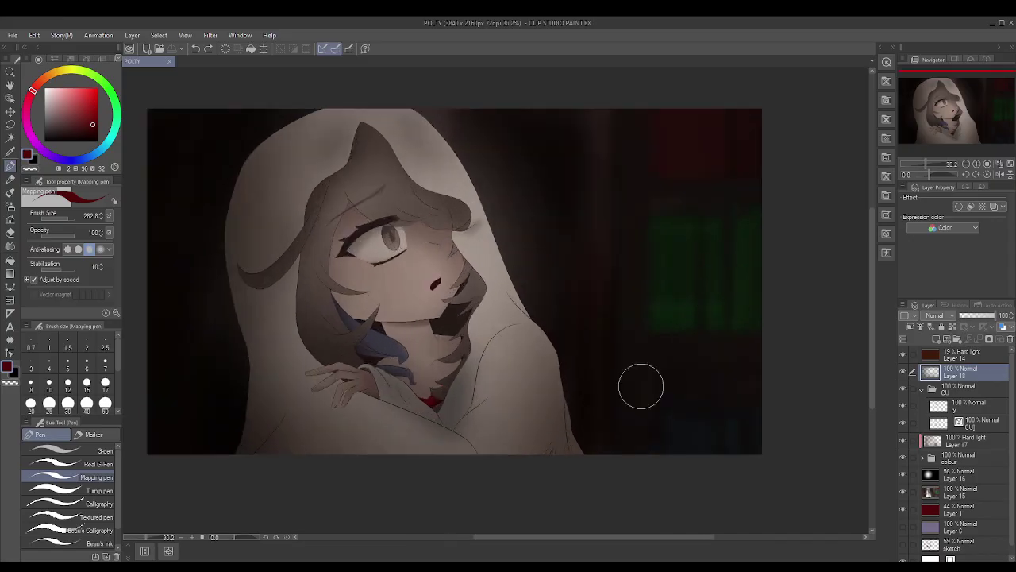